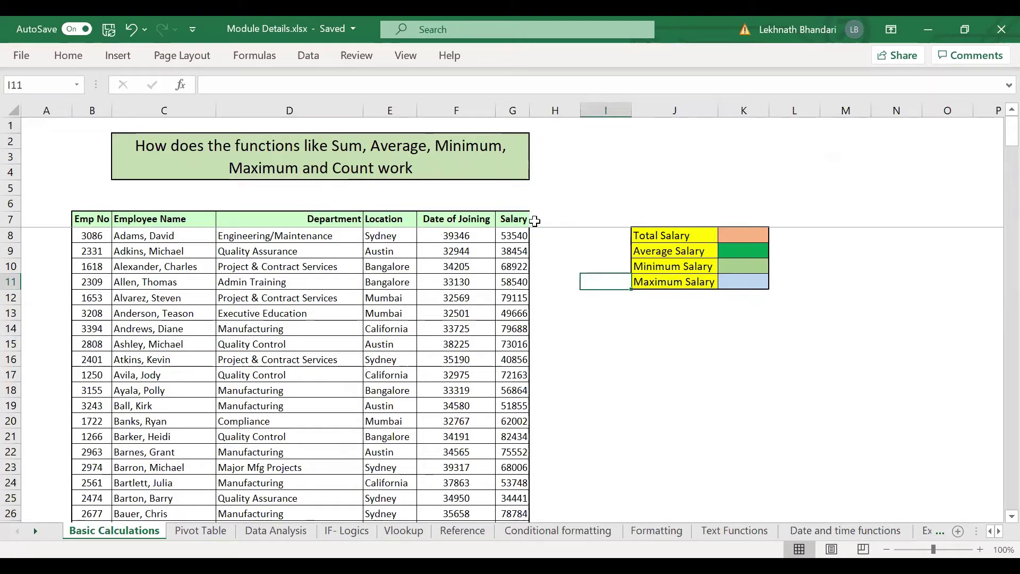
Step: Center-align the Department, Location, Date of Joining and Salary headings in row 7
{"action": "left_click_drag", "start_coordinate": [524, 219], "coordinate": [270, 219]}
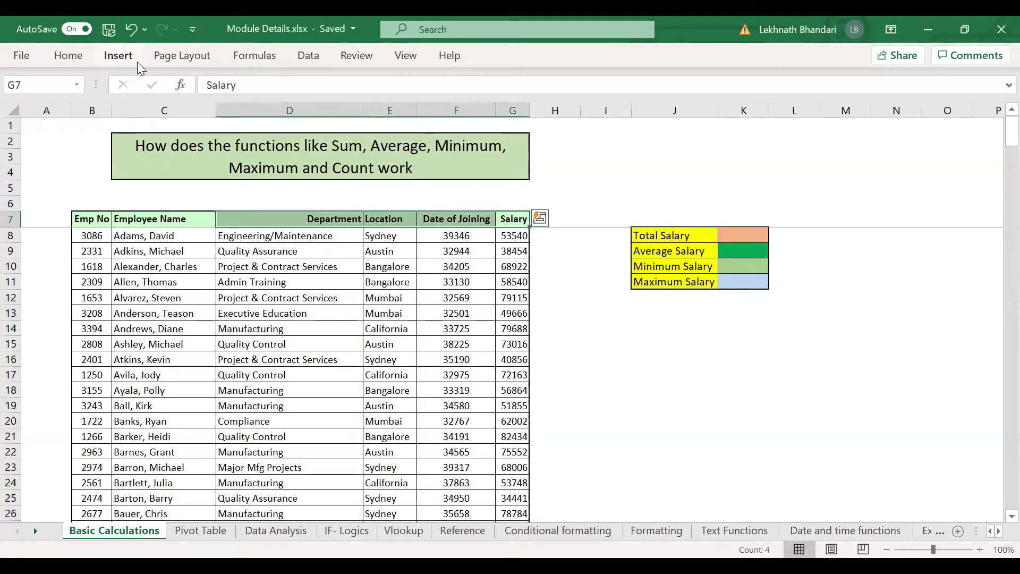
{"action": "left_click", "coordinate": [82, 59]}
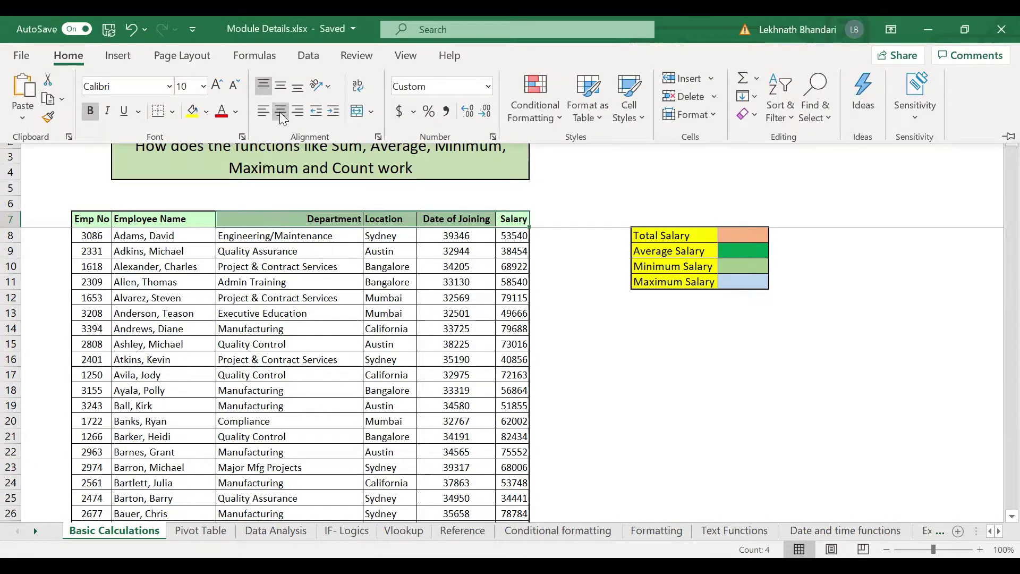
{"action": "left_click", "coordinate": [280, 112]}
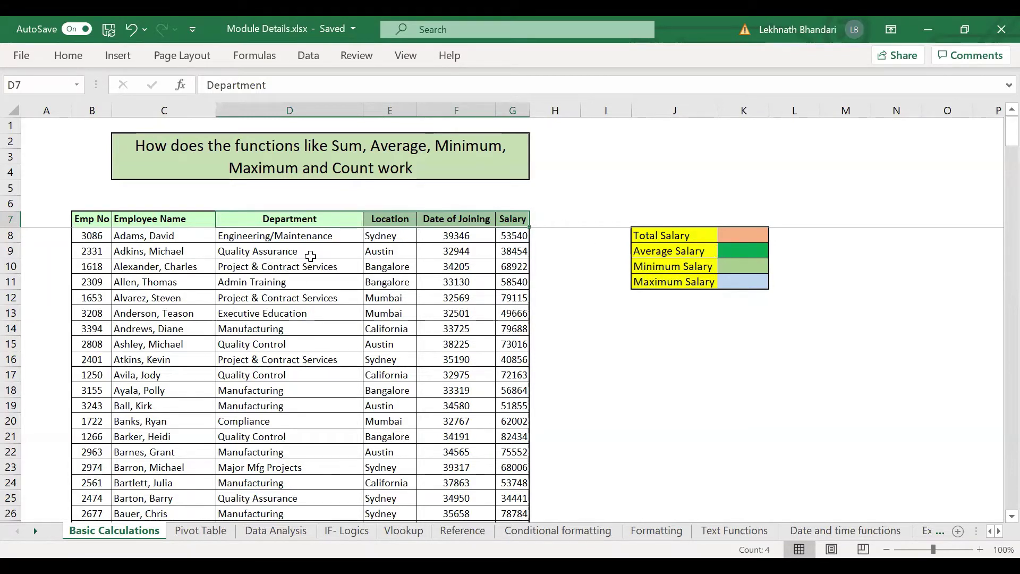
{"action": "left_click", "coordinate": [340, 235]}
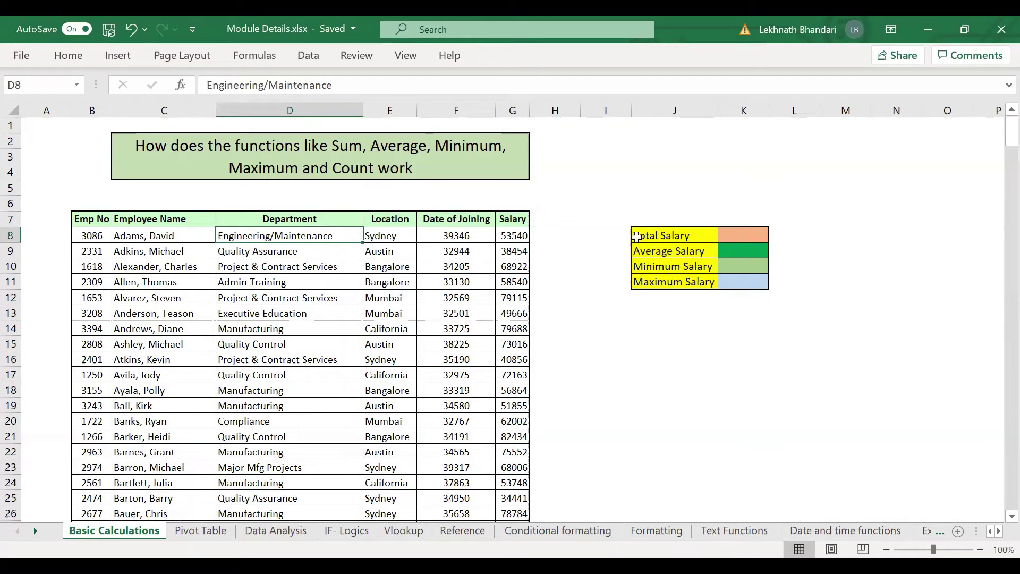
Step: Enter a COUNT formula in cell J12 that counts the Date of Joining values in F8:F254
{"action": "left_click", "coordinate": [655, 295]}
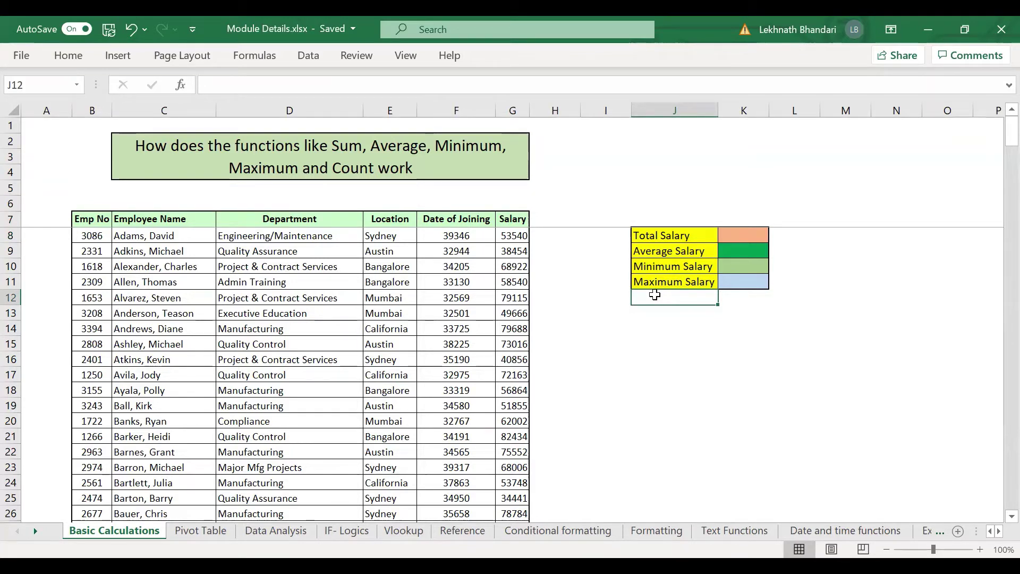
{"action": "key", "text": "Down"}
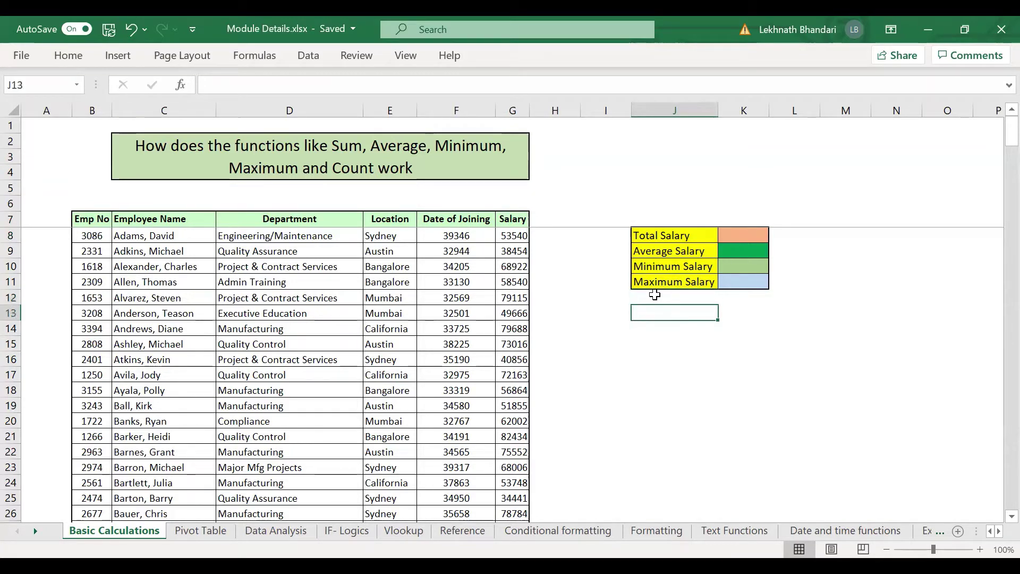
{"action": "key", "text": "Up"}
{"action": "key", "text": "Down"}
{"action": "key", "text": "Up"}
{"action": "key", "text": "Up"}
{"action": "key", "text": "Down"}
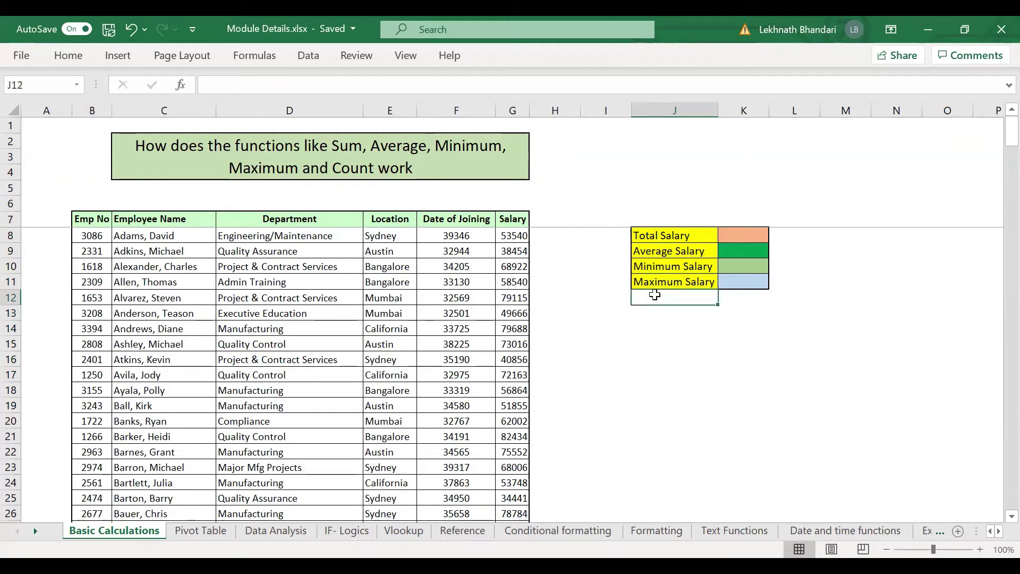
{"action": "type", "text": "=s"}
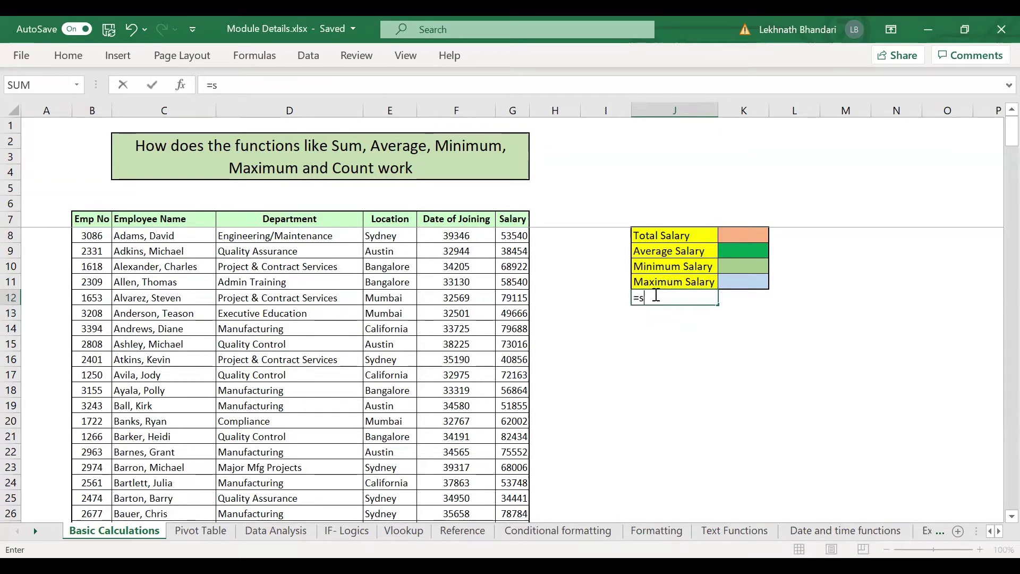
{"action": "type", "text": "un"}
{"action": "key", "text": "BackSpace"}
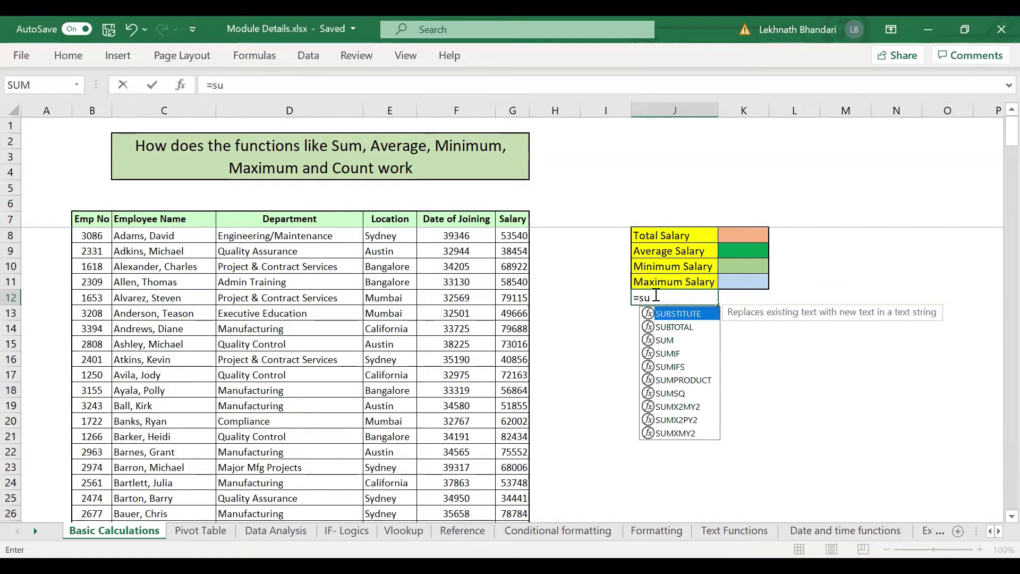
{"action": "key", "text": "BackSpace"}
{"action": "key", "text": "BackSpace"}
{"action": "type", "text": "count"}
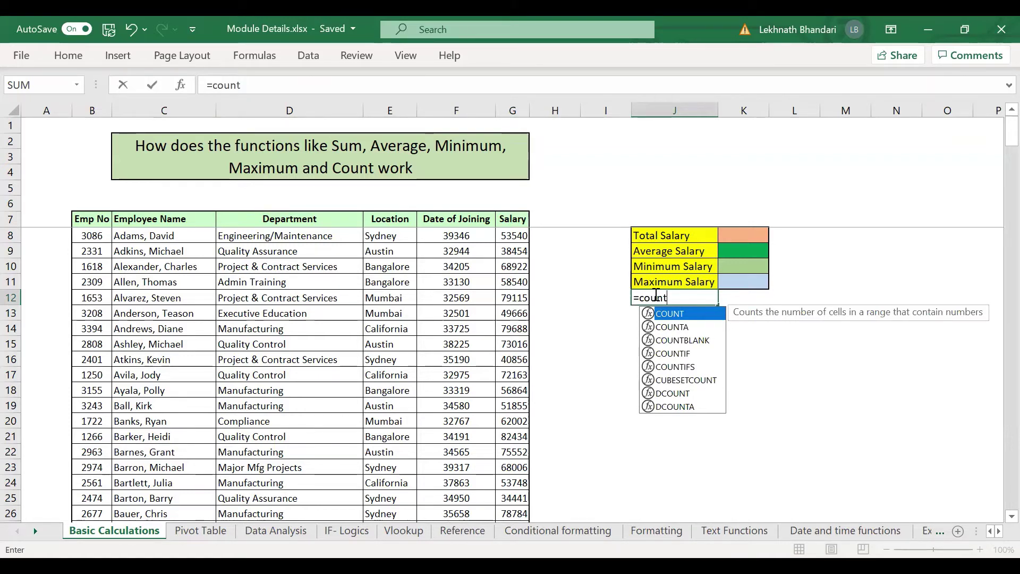
{"action": "key", "text": "Tab"}
{"action": "key", "text": "Left"}
{"action": "key", "text": "Left"}
{"action": "key", "text": "Left"}
{"action": "key", "text": "Left"}
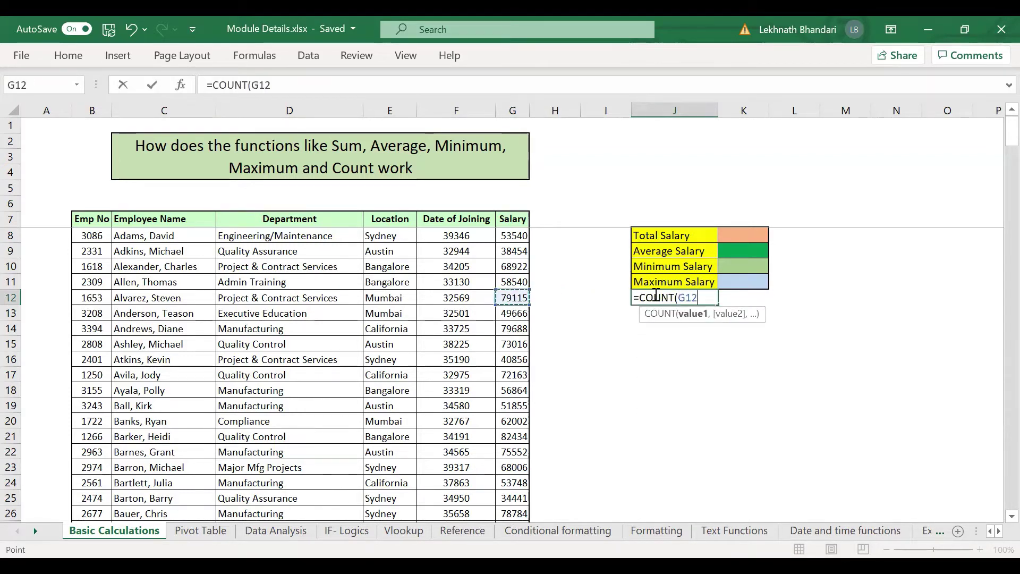
{"action": "key", "text": "Up"}
{"action": "key", "text": "Up"}
{"action": "key", "text": "Up"}
{"action": "key", "text": "Up"}
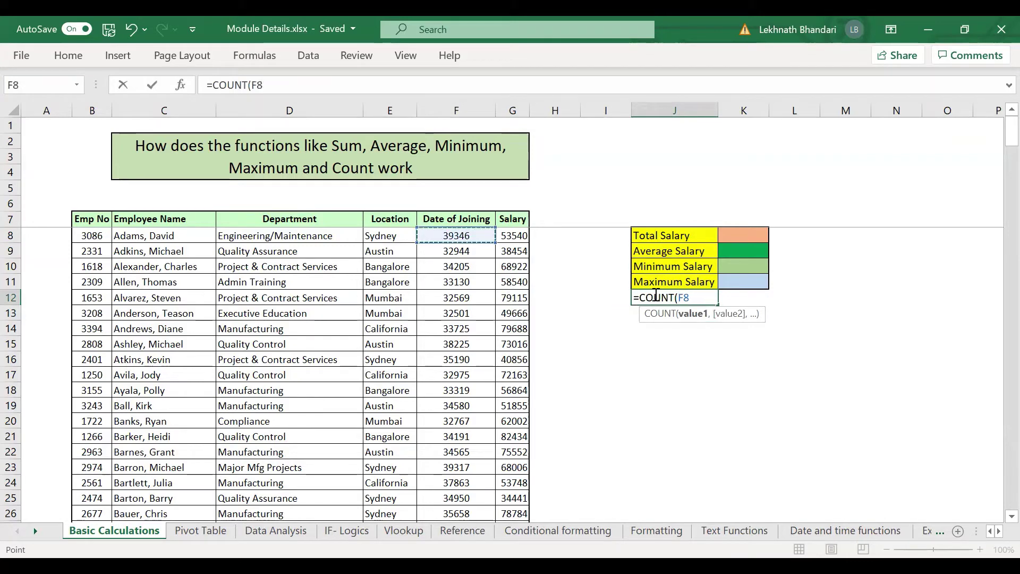
{"action": "key", "text": "ctrl+shift+Down"}
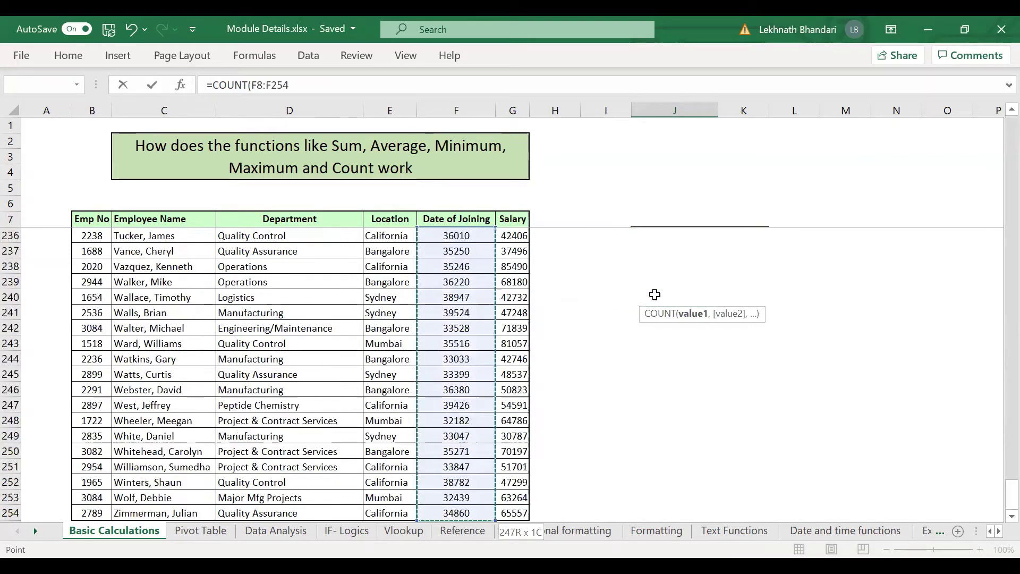
{"action": "key", "text": "Return"}
Step: Review the formula in J12 and select the Date of Joining values F8:F254 to check their count
{"action": "key", "text": "Up"}
{"action": "key", "text": "Up"}
{"action": "key", "text": "Up"}
{"action": "key", "text": "Up"}
{"action": "key", "text": "Up"}
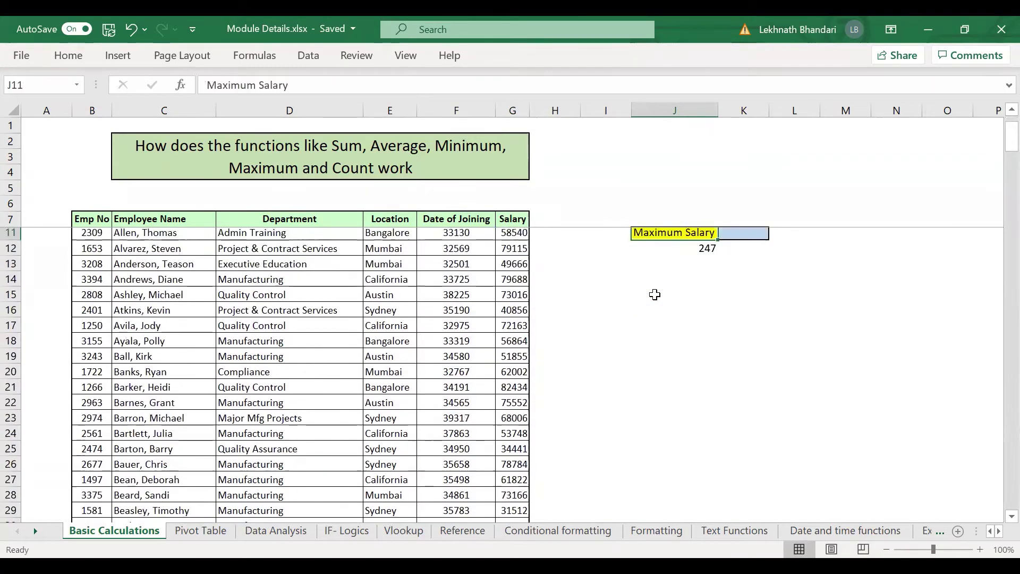
{"action": "key", "text": "Down"}
{"action": "key", "text": "Down"}
{"action": "key", "text": "Down"}
{"action": "key", "text": "Down"}
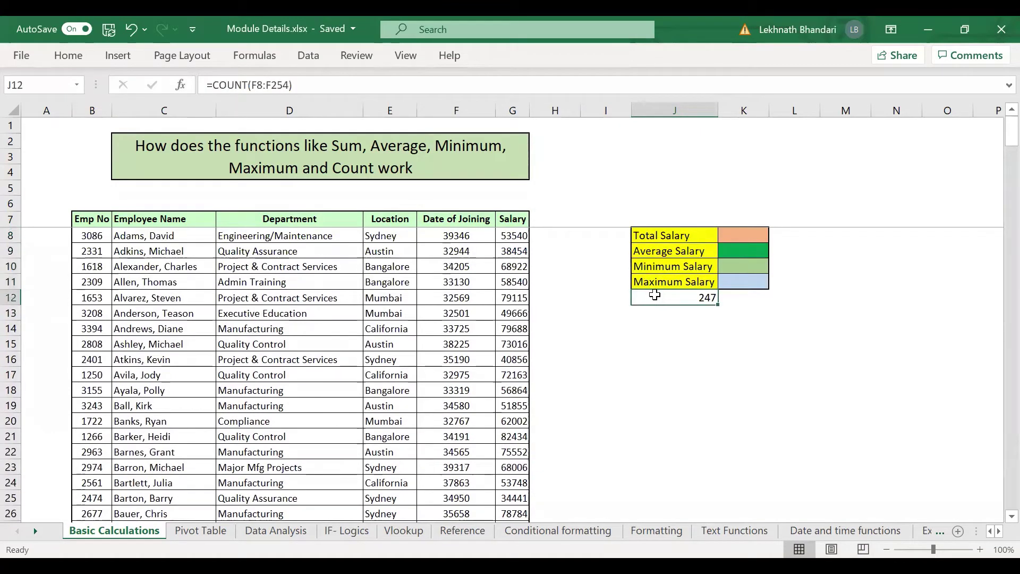
{"action": "left_click", "coordinate": [477, 235]}
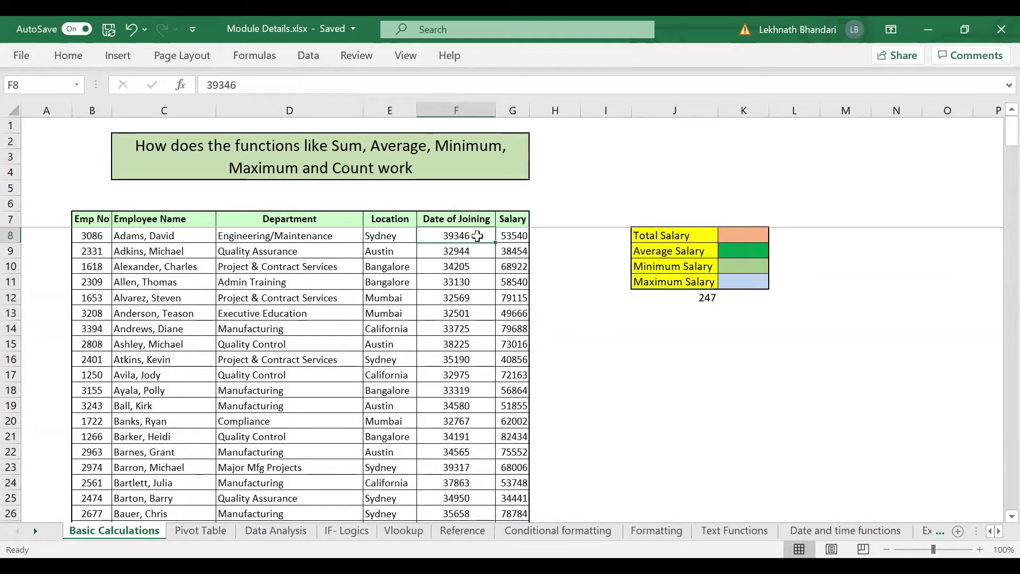
{"action": "key", "text": "ctrl+shift+Down"}
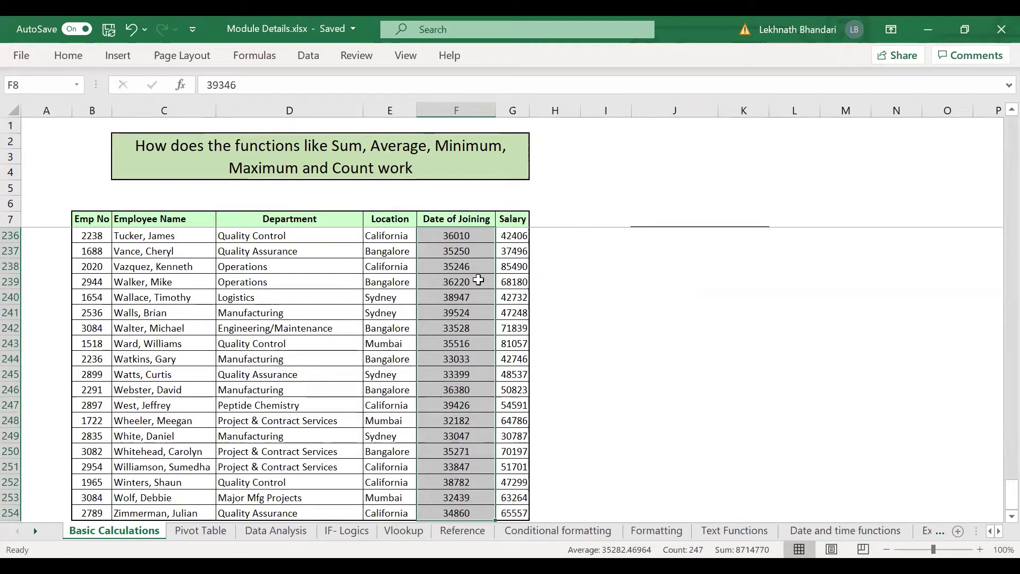
Step: Label cell I12, beside the employee count, with the text "Total Emp count"
{"action": "key", "text": "Up"}
{"action": "key", "text": "Down"}
{"action": "key", "text": "Down"}
{"action": "key", "text": "Right"}
{"action": "key", "text": "Right"}
{"action": "key", "text": "Down"}
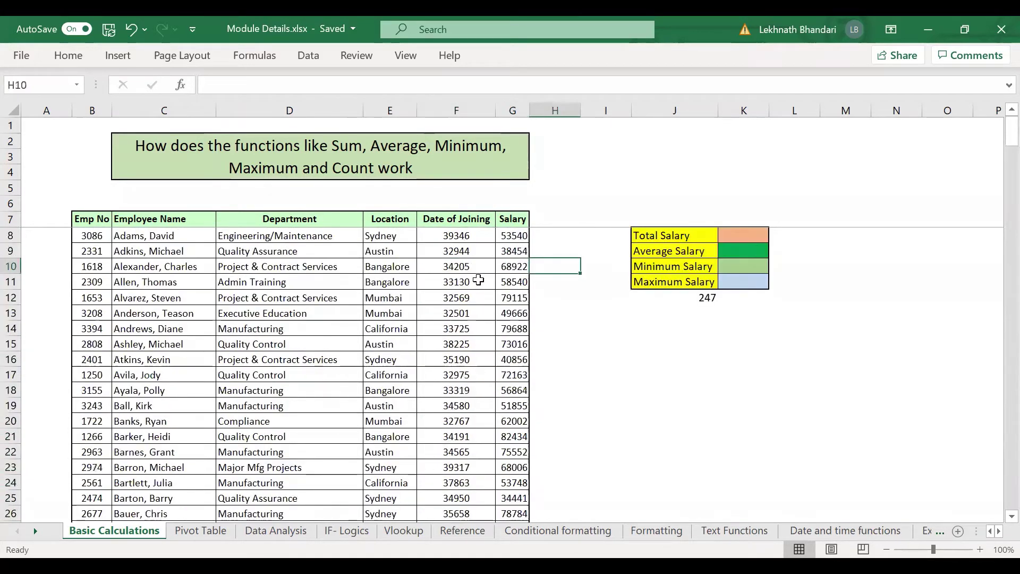
{"action": "key", "text": "Down"}
{"action": "key", "text": "Right"}
{"action": "key", "text": "Right"}
{"action": "key", "text": "Down"}
{"action": "key", "text": "Left"}
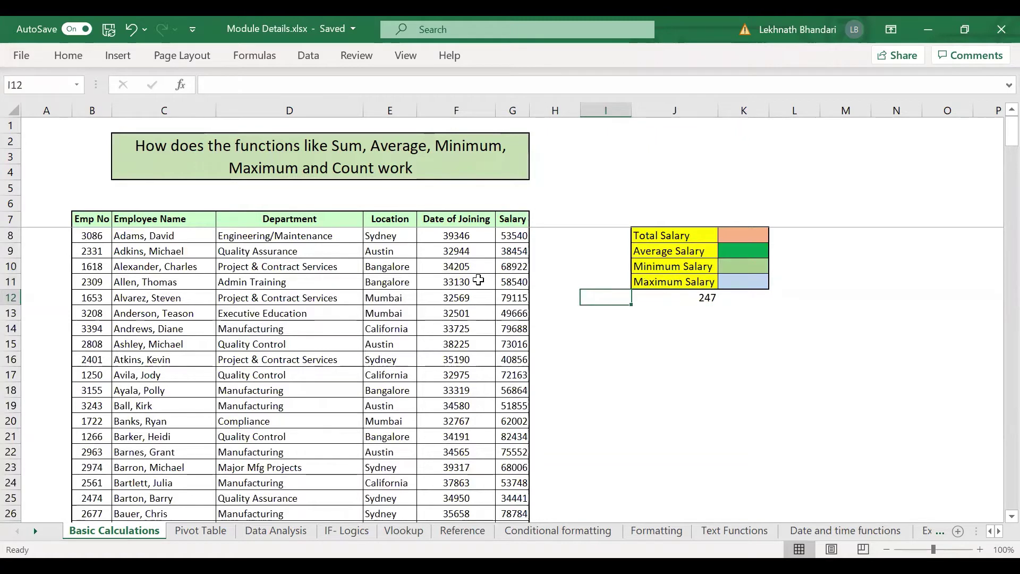
{"action": "type", "text": "Total Emp"}
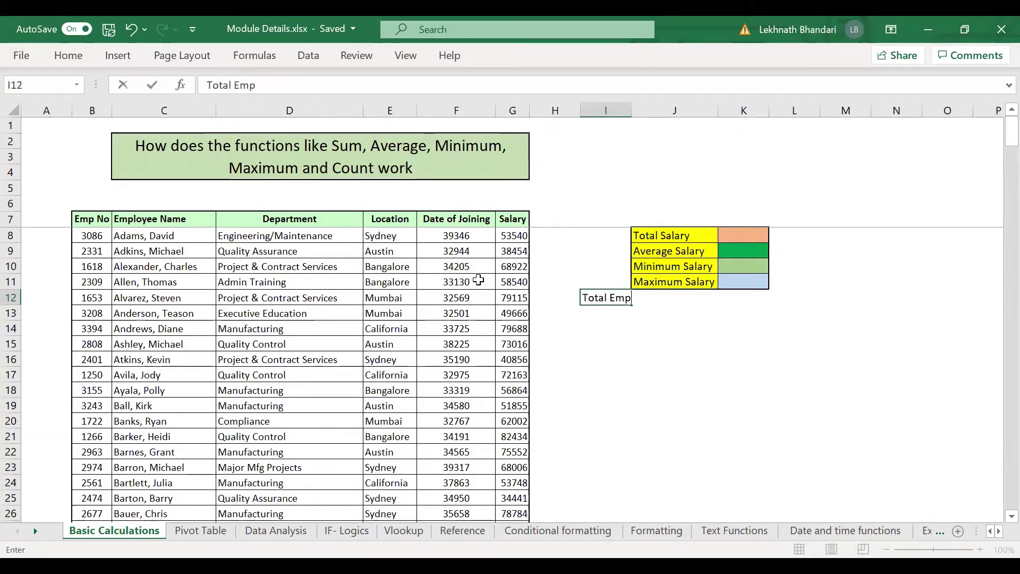
{"action": "type", "text": " count"}
{"action": "key", "text": "Tab"}
{"action": "key", "text": "Left"}
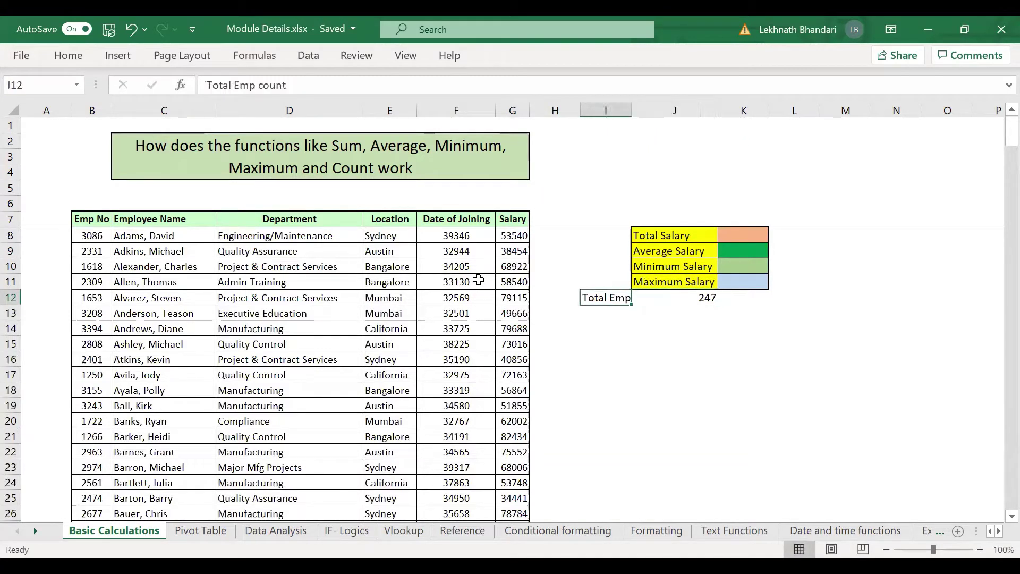
Step: Enter a SUM formula for Total Salary in K8 that adds the salaries in G8:G254
{"action": "key", "text": "Up"}
{"action": "key", "text": "Right"}
{"action": "key", "text": "Up"}
{"action": "key", "text": "Up"}
{"action": "key", "text": "Up"}
{"action": "key", "text": "Right"}
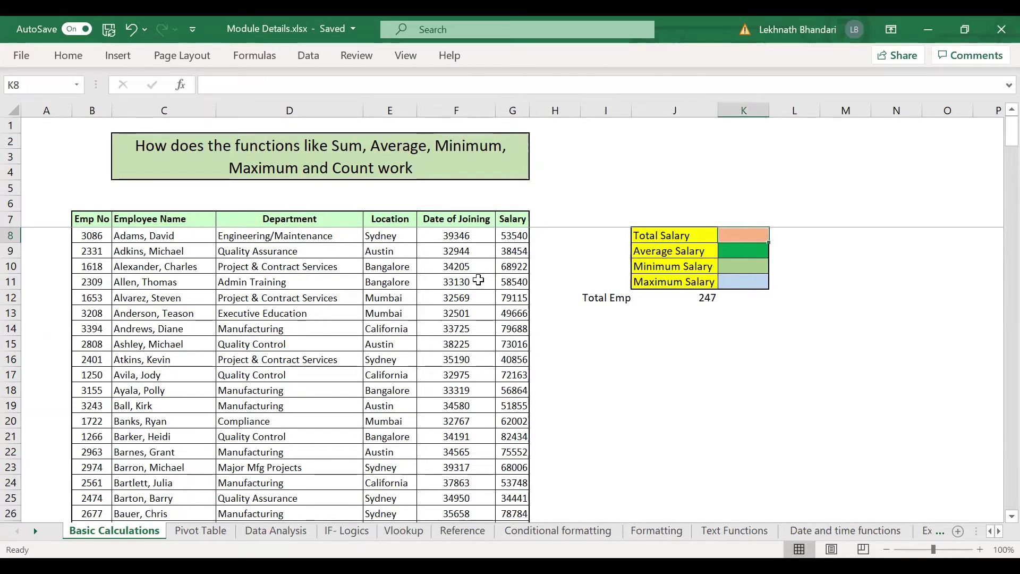
{"action": "type", "text": "="}
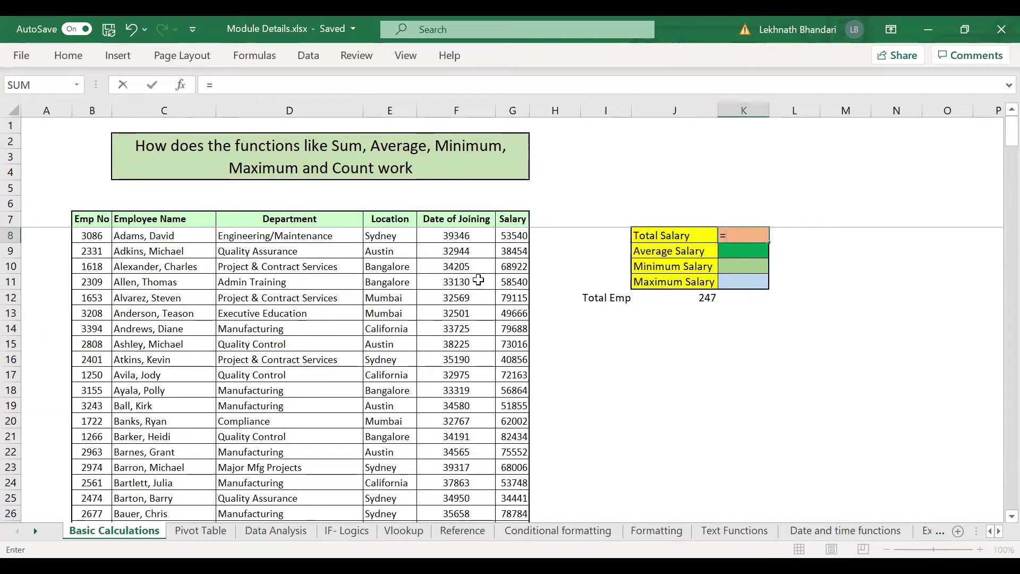
{"action": "type", "text": "sum"}
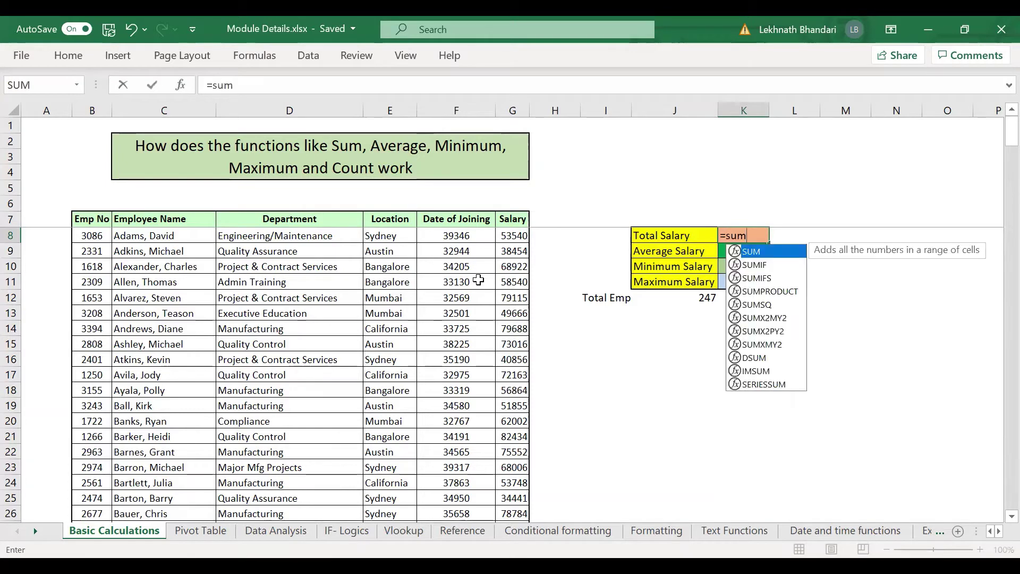
{"action": "key", "text": "Tab"}
{"action": "key", "text": "Left"}
{"action": "key", "text": "Left"}
{"action": "key", "text": "Left"}
{"action": "key", "text": "Left"}
{"action": "key", "text": "Left"}
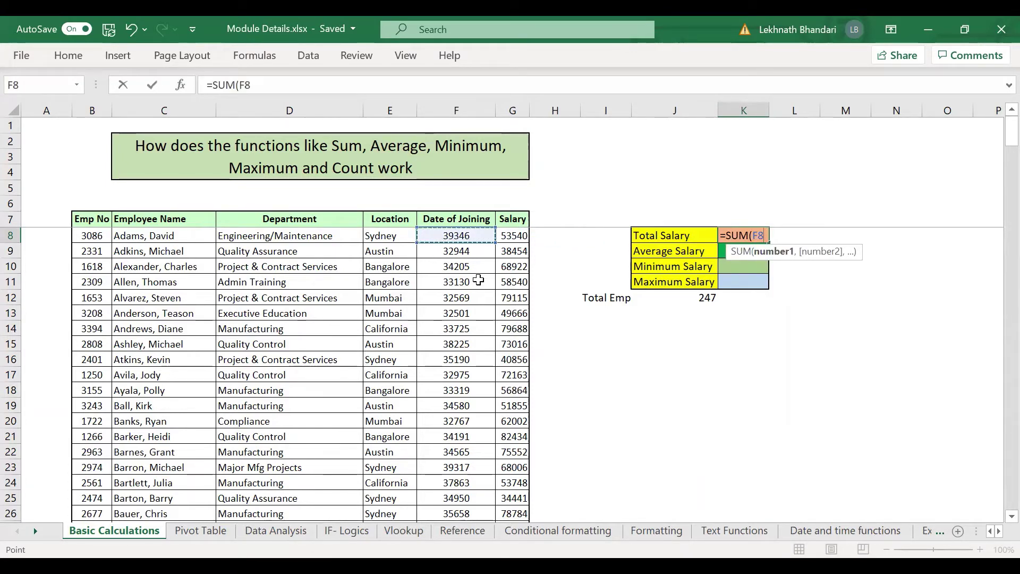
{"action": "key", "text": "Right"}
{"action": "key", "text": "ctrl+shift+Down"}
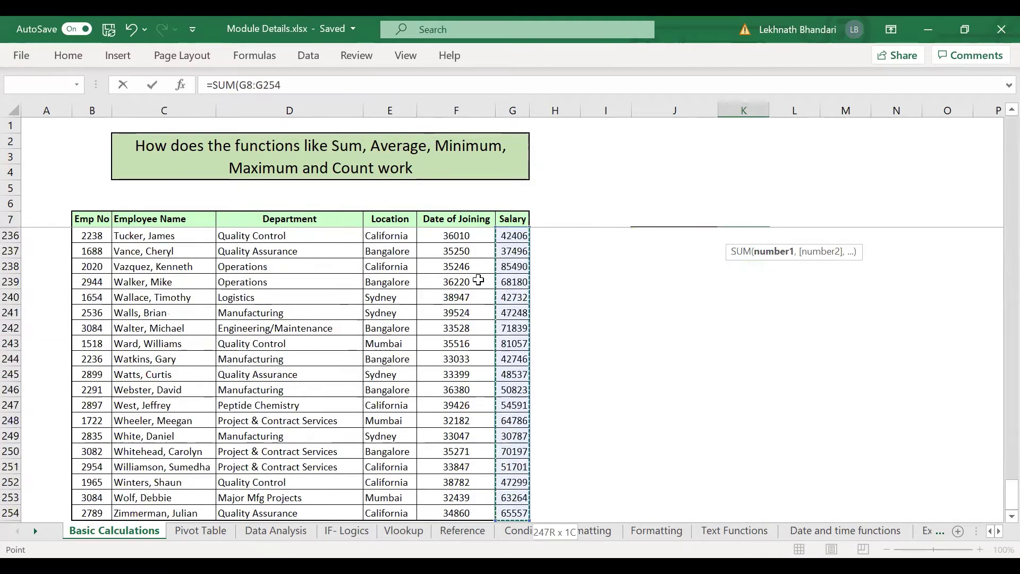
{"action": "key", "text": "Return"}
Step: Clear the Total Salary formula from cell K8
{"action": "key", "text": "Up"}
{"action": "key", "text": "Up"}
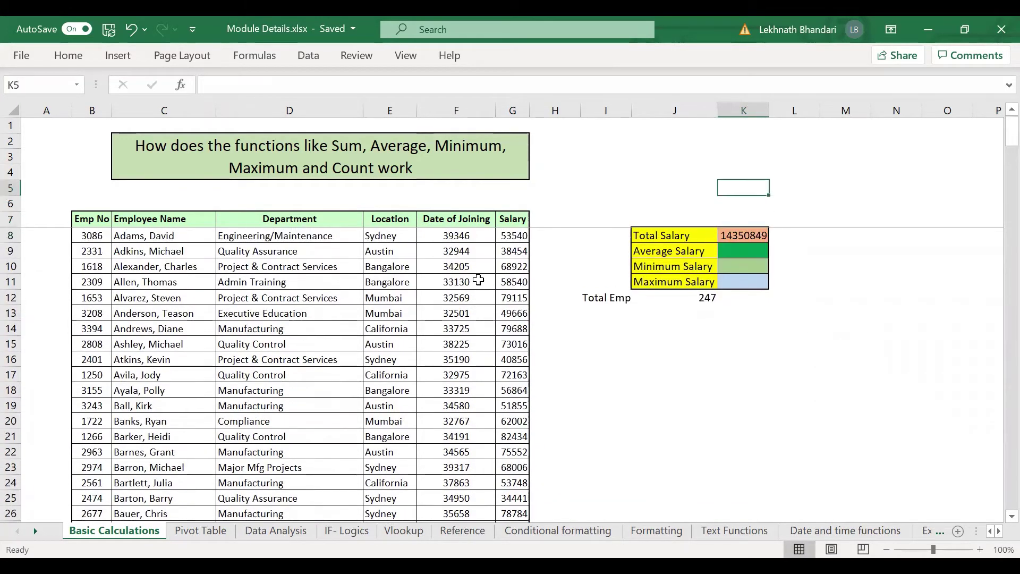
{"action": "key", "text": "Down"}
{"action": "key", "text": "Delete"}
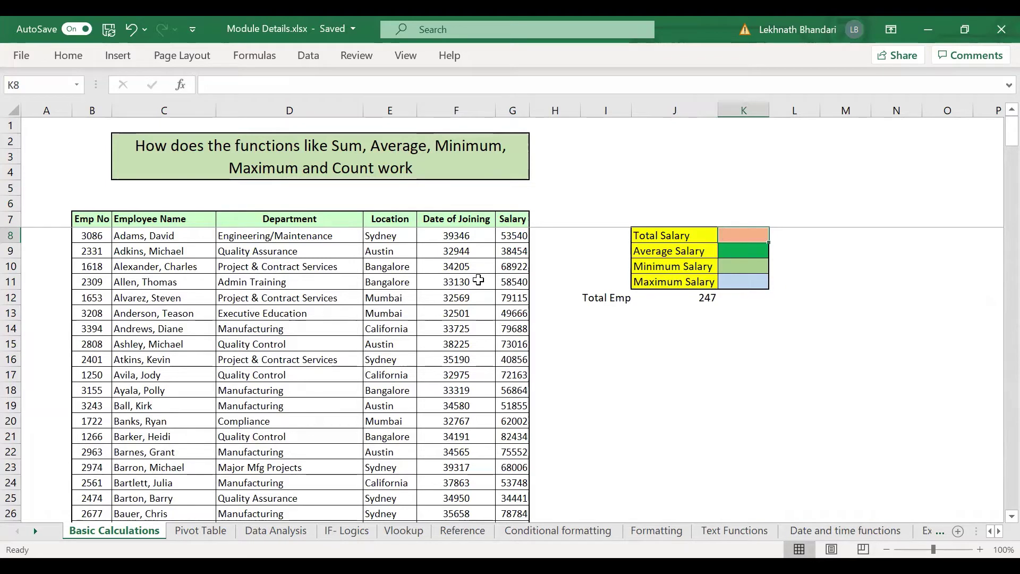
Step: Try a SUM formula in K8 with whole columns as its range, extending from column G back to column C
{"action": "type", "text": "="}
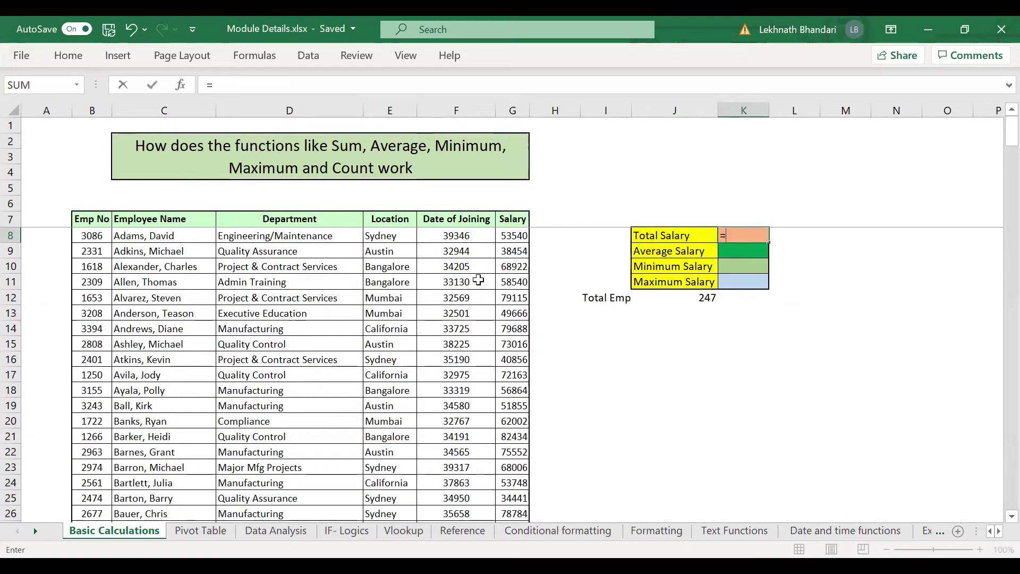
{"action": "type", "text": "sum"}
{"action": "key", "text": "Tab"}
{"action": "key", "text": "Left"}
{"action": "key", "text": "Left"}
{"action": "key", "text": "Left"}
{"action": "key", "text": "Left"}
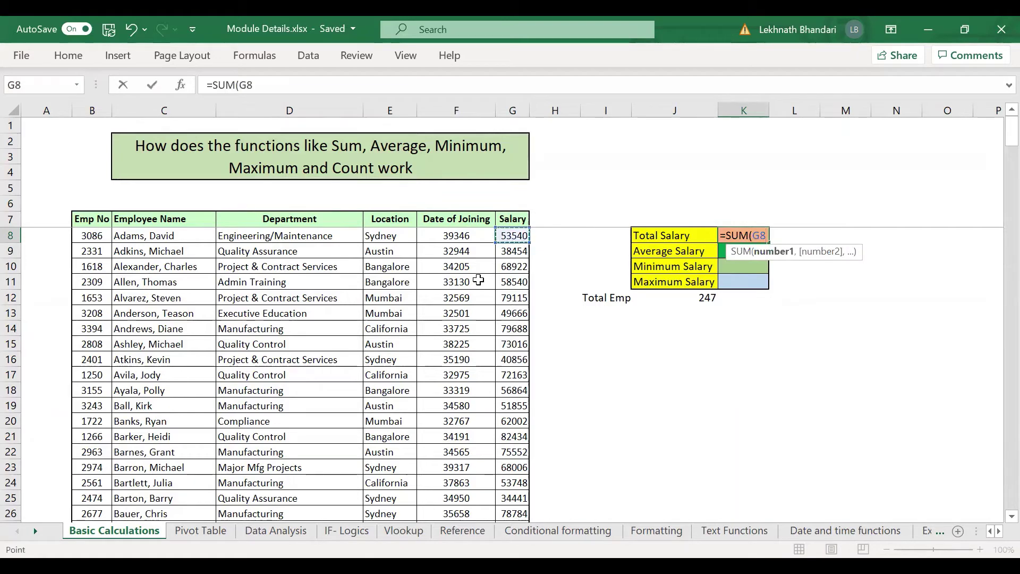
{"action": "key", "text": "ctrl+space"}
{"action": "key", "text": "shift+Left"}
{"action": "key", "text": "shift+Left"}
{"action": "key", "text": "shift+Left"}
{"action": "key", "text": "shift+Left"}
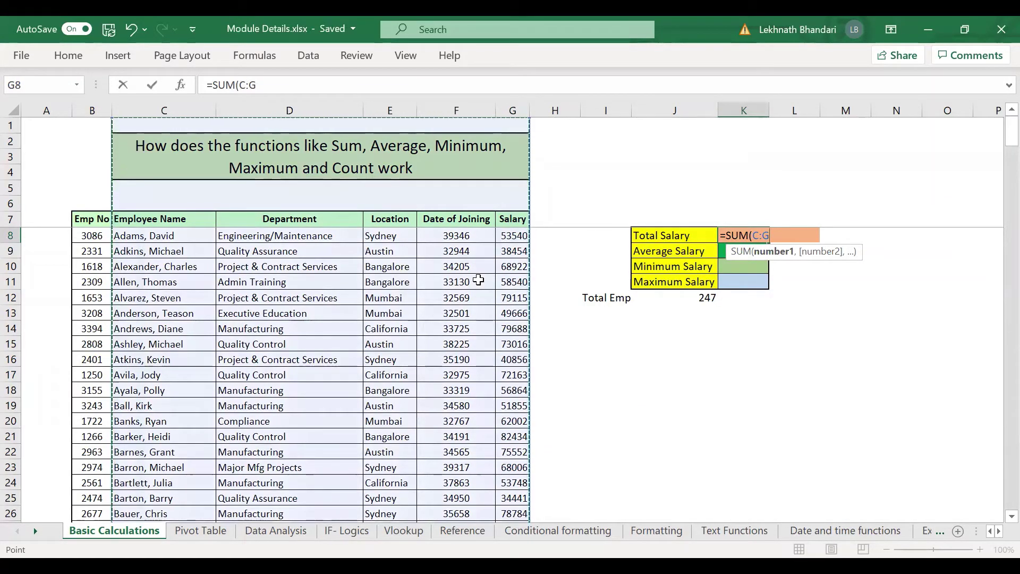
Step: Discard the whole-column reference and erase the SUM formula in K8 back to its beginning
{"action": "key", "text": "shift+Right"}
{"action": "key", "text": "Right"}
{"action": "key", "text": "Right"}
{"action": "key", "text": "Right"}
{"action": "key", "text": "Right"}
{"action": "key", "text": "Right"}
{"action": "key", "text": "Right"}
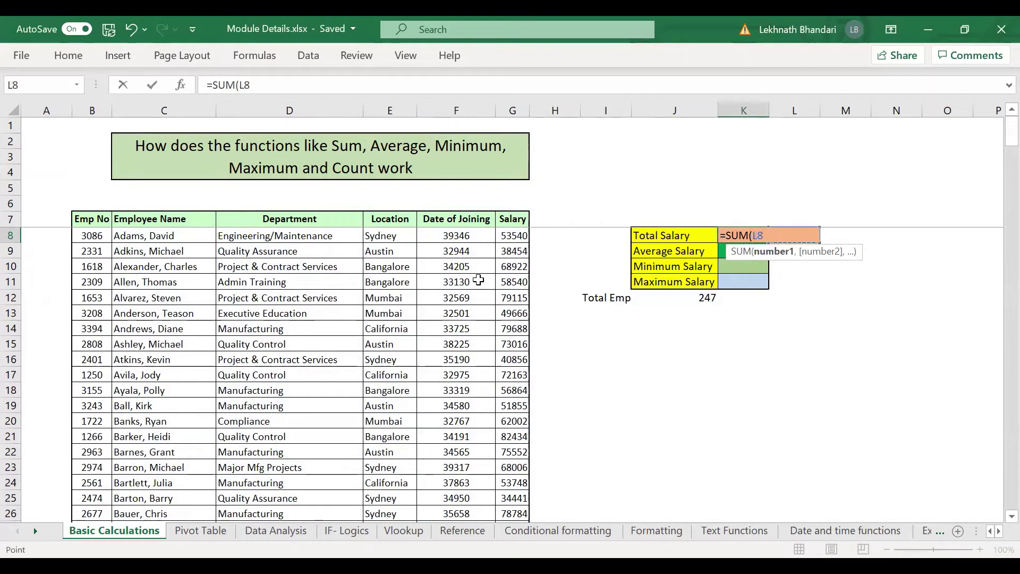
{"action": "key", "text": "Down"}
{"action": "key", "text": "BackSpace"}
{"action": "key", "text": "BackSpace"}
{"action": "key", "text": "BackSpace"}
{"action": "key", "text": "BackSpace"}
{"action": "key", "text": "BackSpace"}
{"action": "key", "text": "BackSpace"}
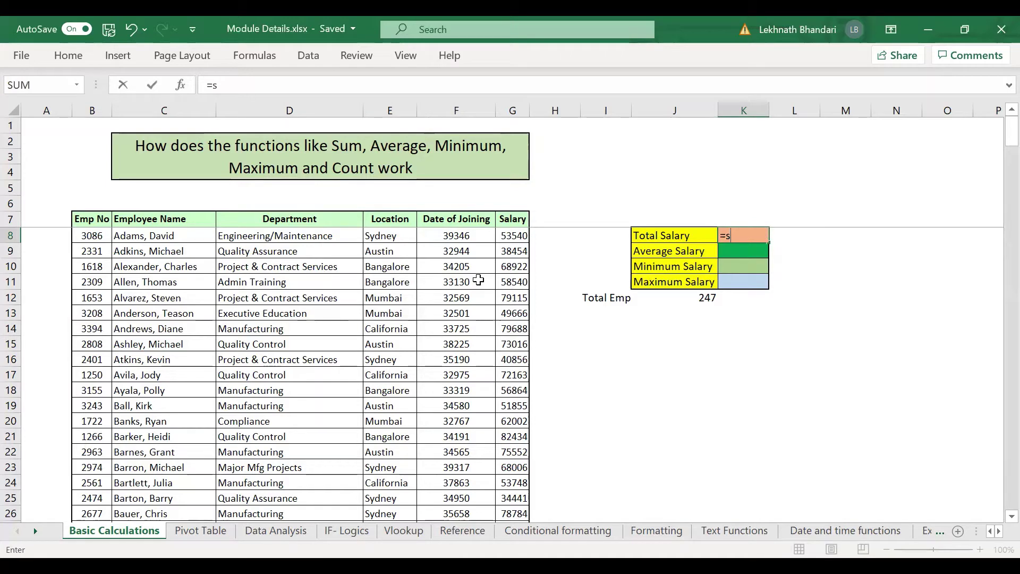
Step: Enter a SUM formula for Total Salary in K8 that adds the whole salary column, G:G
{"action": "type", "text": "s"}
{"action": "key", "text": "Tab"}
{"action": "key", "text": "Left"}
{"action": "key", "text": "Left"}
{"action": "key", "text": "Left"}
{"action": "key", "text": "Left"}
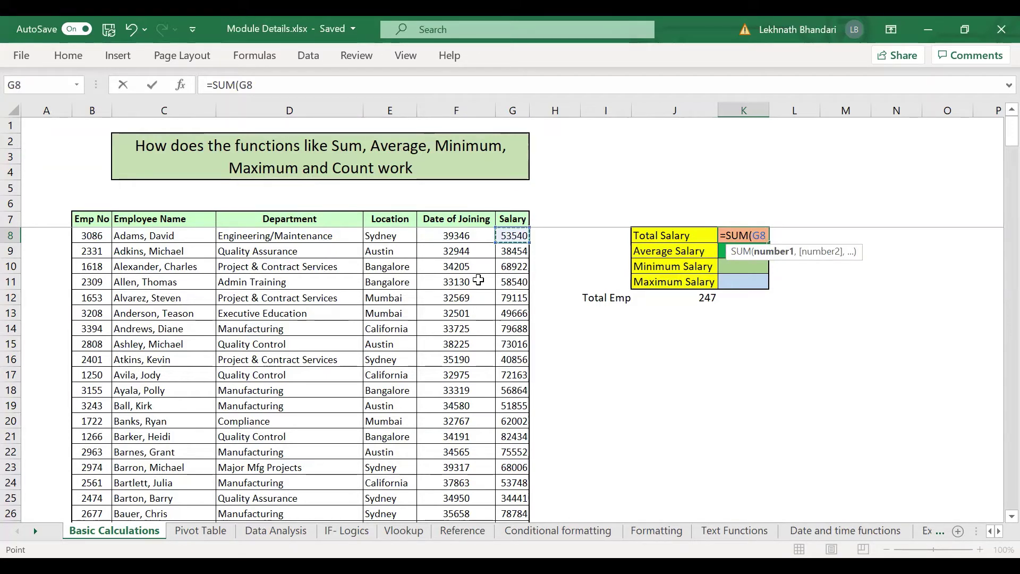
{"action": "type", "text": "g:"}
{"action": "key", "text": "BackSpace"}
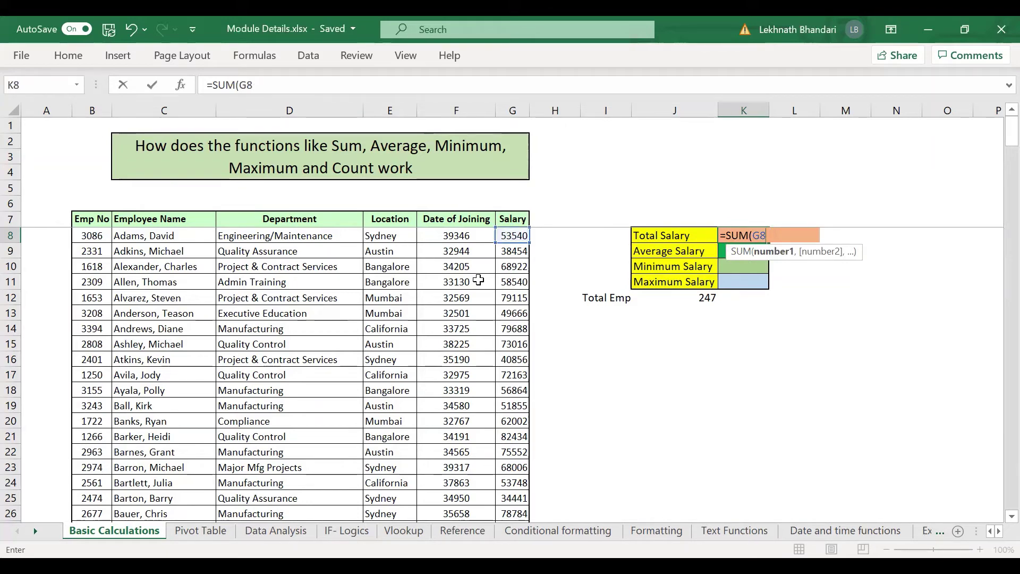
{"action": "key", "text": "BackSpace"}
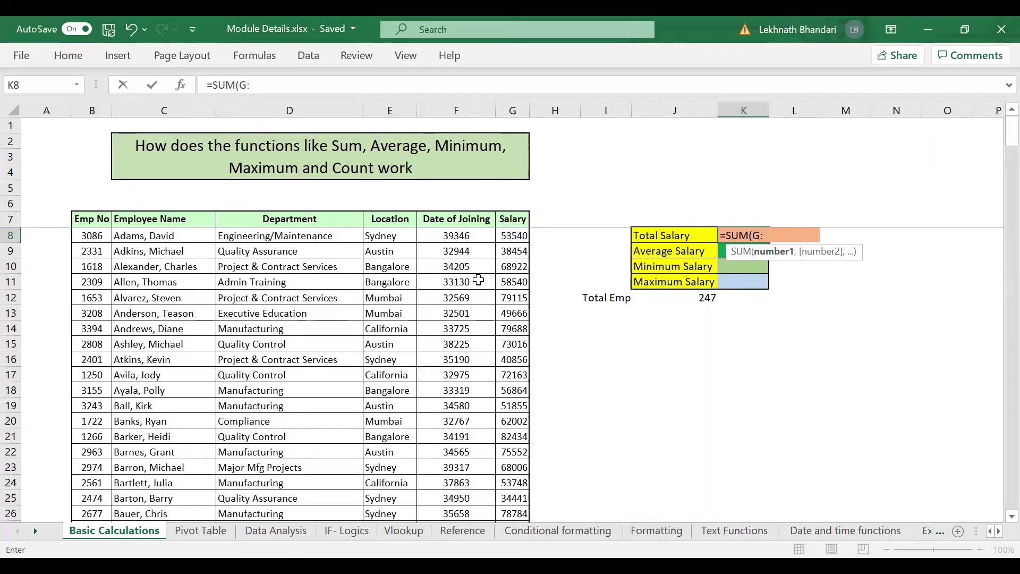
{"action": "type", "text": ":G)"}
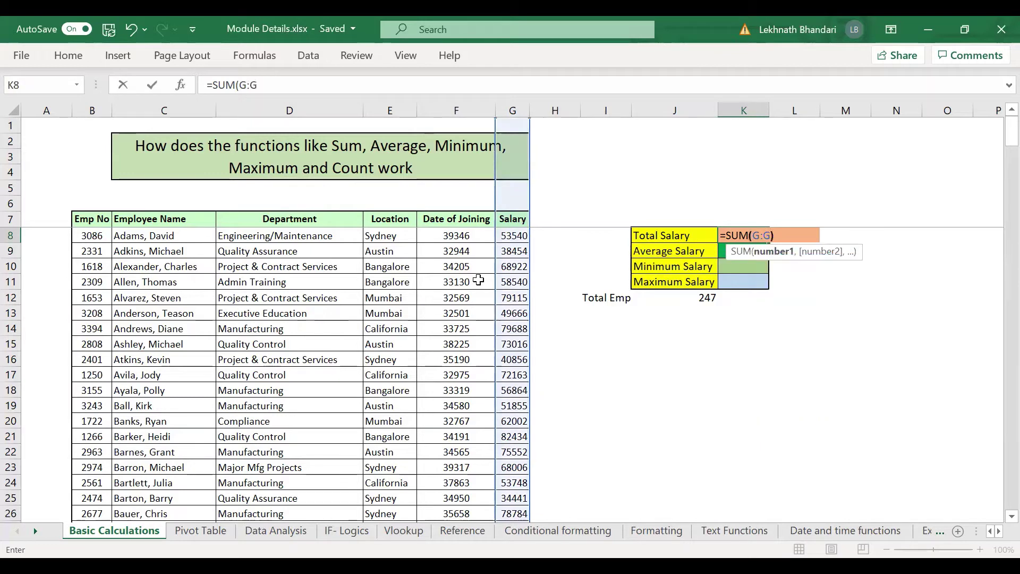
{"action": "key", "text": "ctrl+Return"}
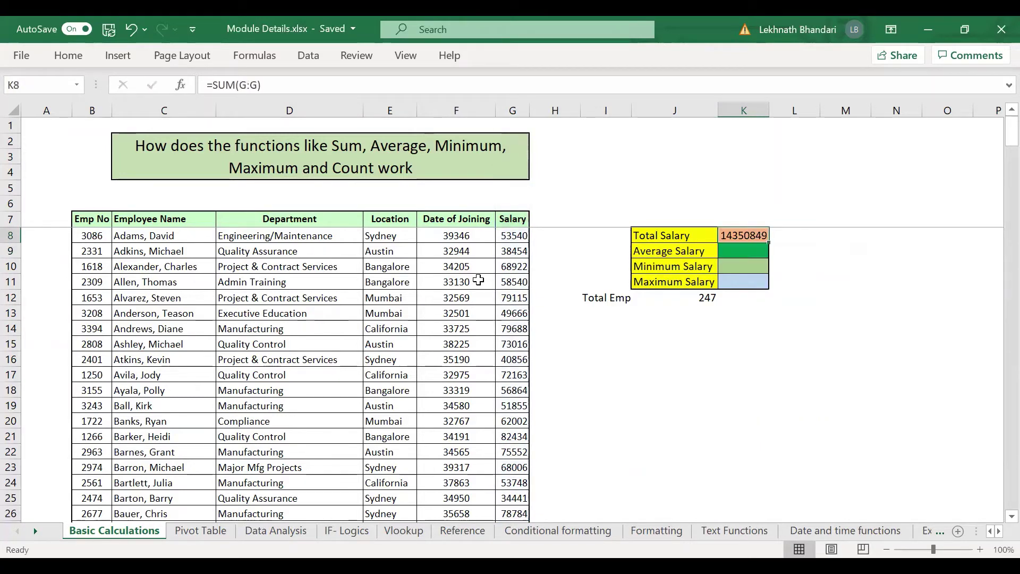
{"action": "key", "text": "F2"}
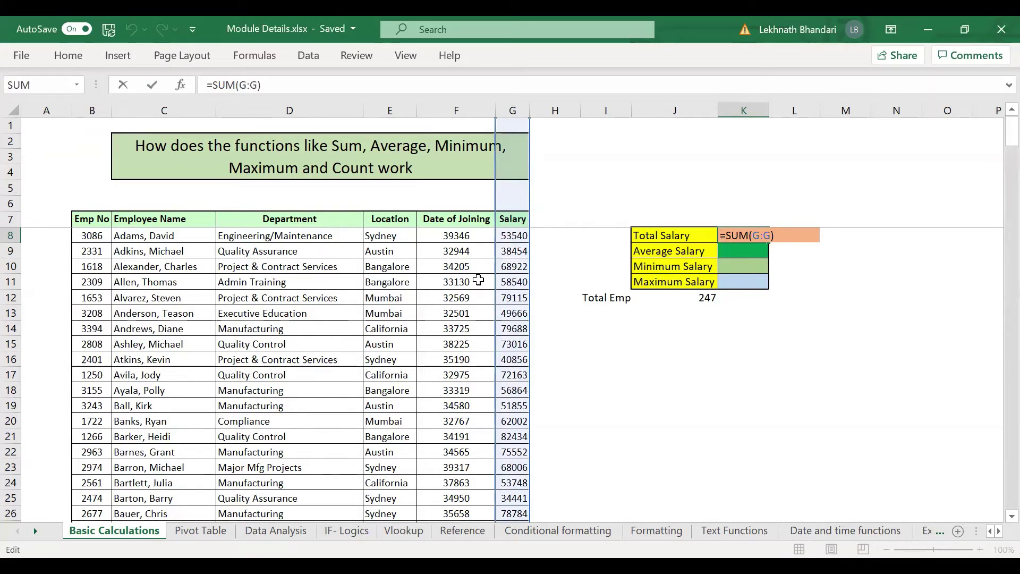
{"action": "key", "text": "Return"}
Step: Enter a comparison SUM formula in L8, beside Total Salary, that adds the salaries in G8:G254
{"action": "key", "text": "Left"}
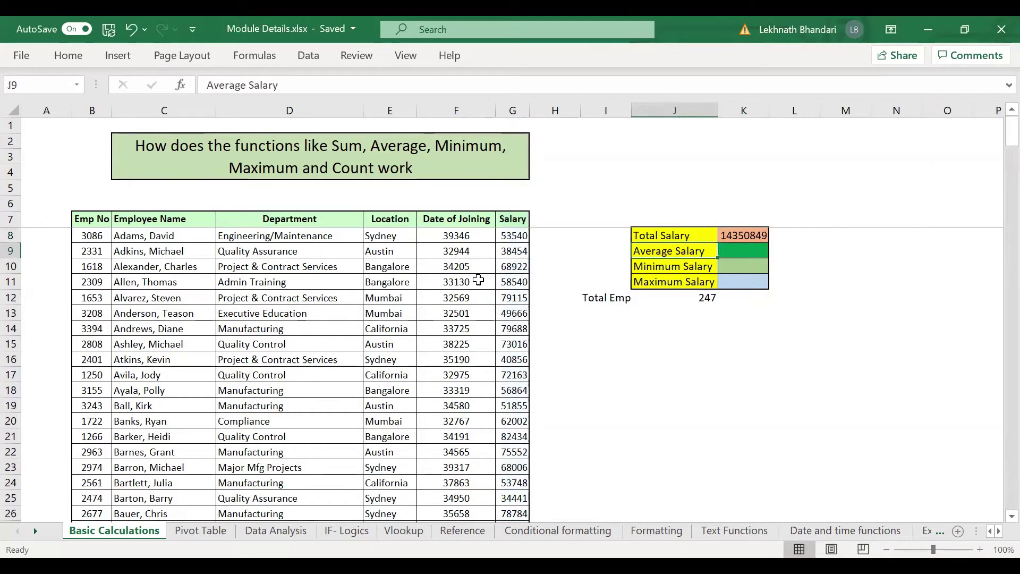
{"action": "key", "text": "Right"}
{"action": "key", "text": "Right"}
{"action": "key", "text": "Up"}
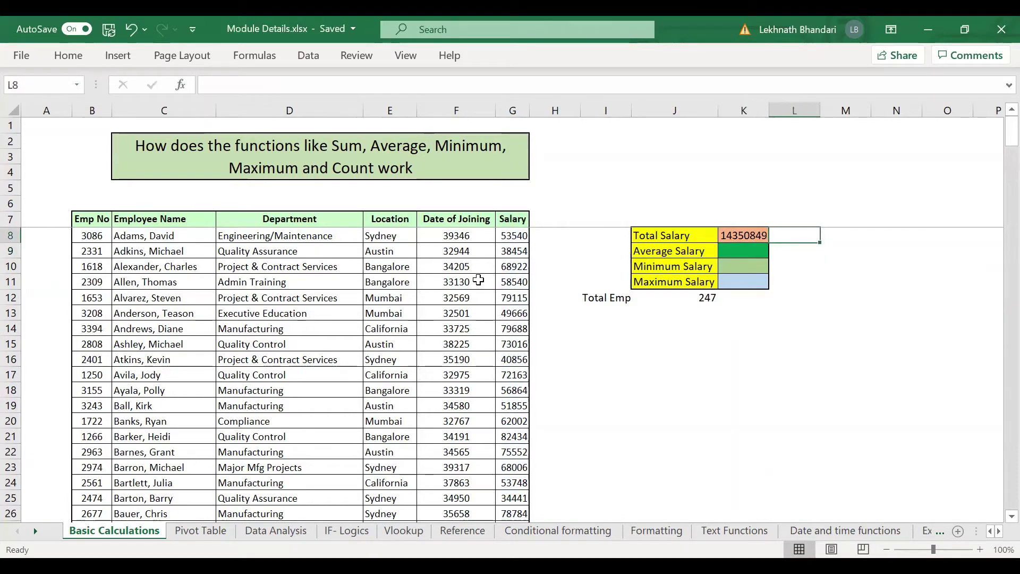
{"action": "type", "text": "="}
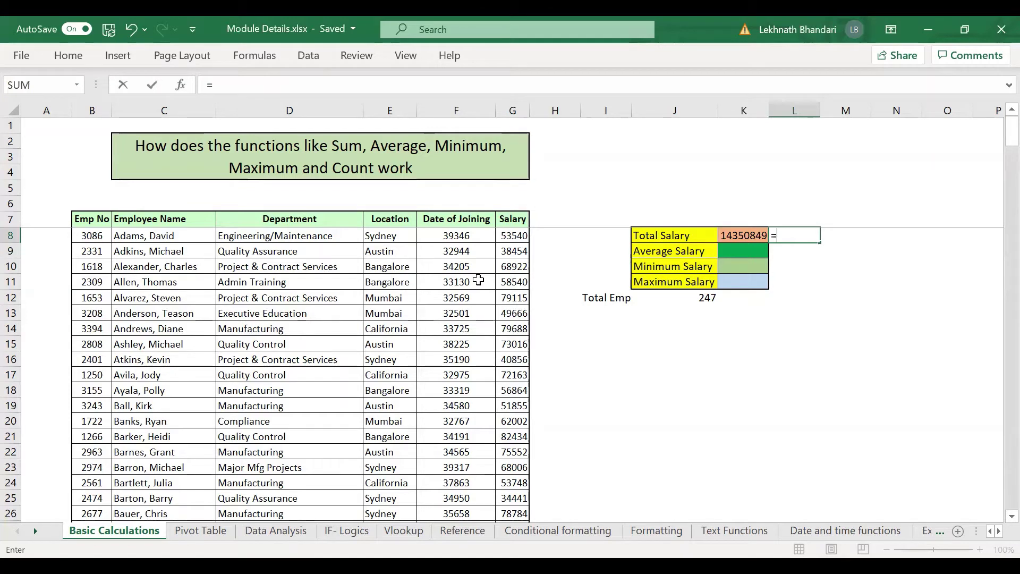
{"action": "type", "text": "SUM("}
{"action": "key", "text": "Left"}
{"action": "key", "text": "Left"}
{"action": "key", "text": "Left"}
{"action": "key", "text": "Left"}
{"action": "key", "text": "Left"}
{"action": "key", "text": "Left"}
{"action": "key", "text": "Right"}
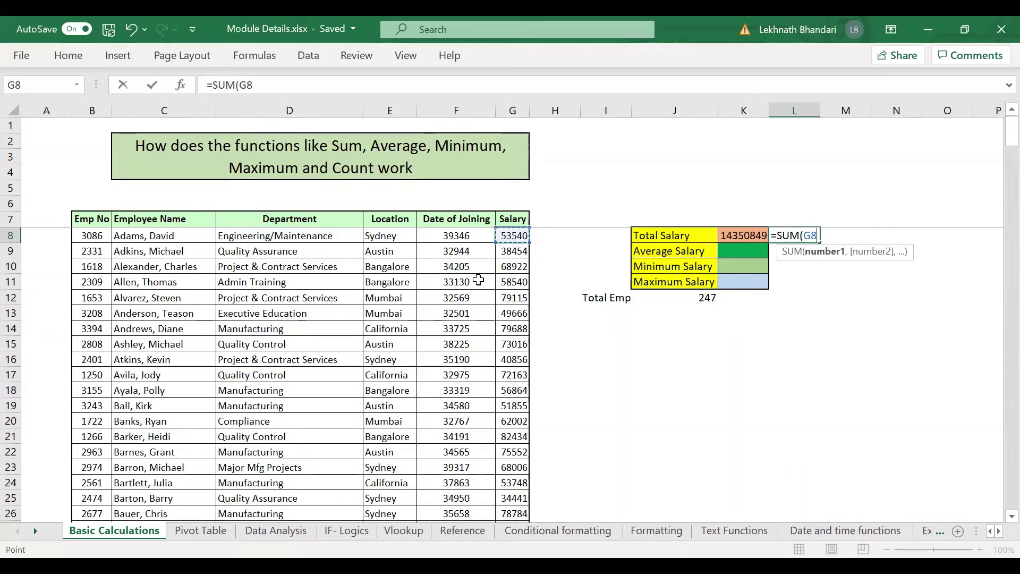
{"action": "key", "text": "ctrl+shift+Down"}
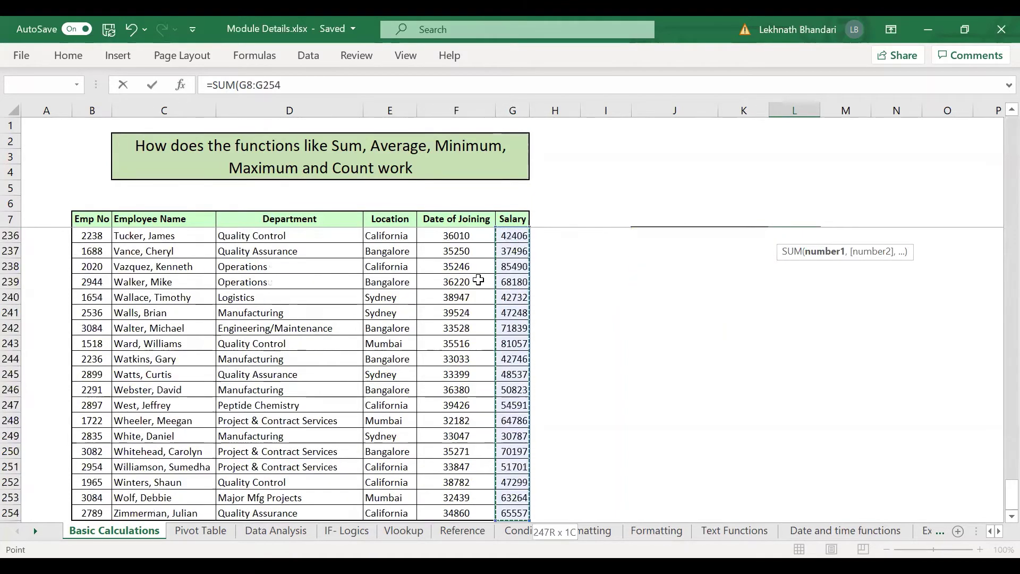
{"action": "key", "text": "Return"}
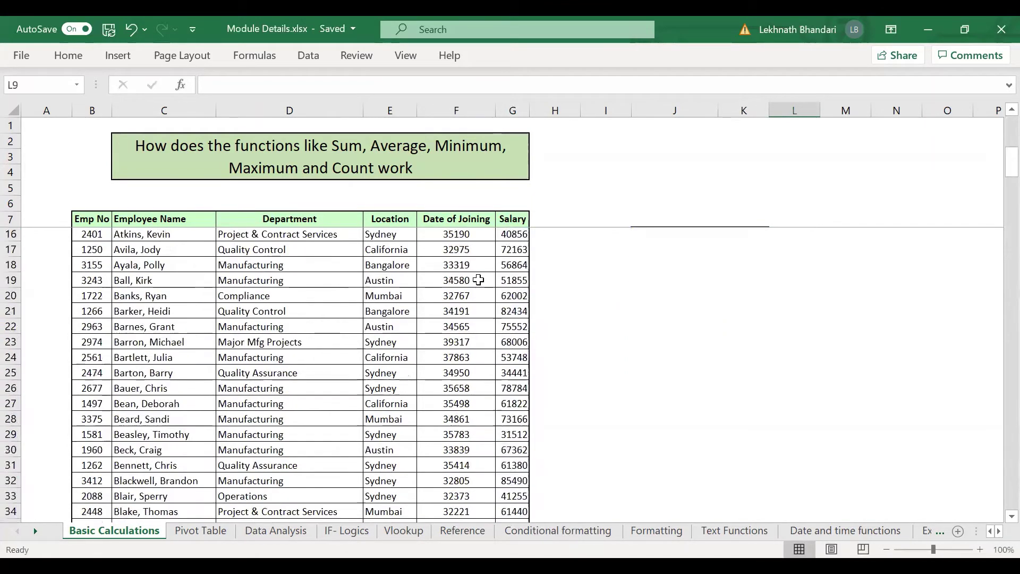
Step: Compare the two totals in row 8 and clear the comparison formula from L8
{"action": "key", "text": "Up"}
{"action": "key", "text": "Up"}
{"action": "key", "text": "Up"}
{"action": "key", "text": "Down"}
{"action": "key", "text": "Down"}
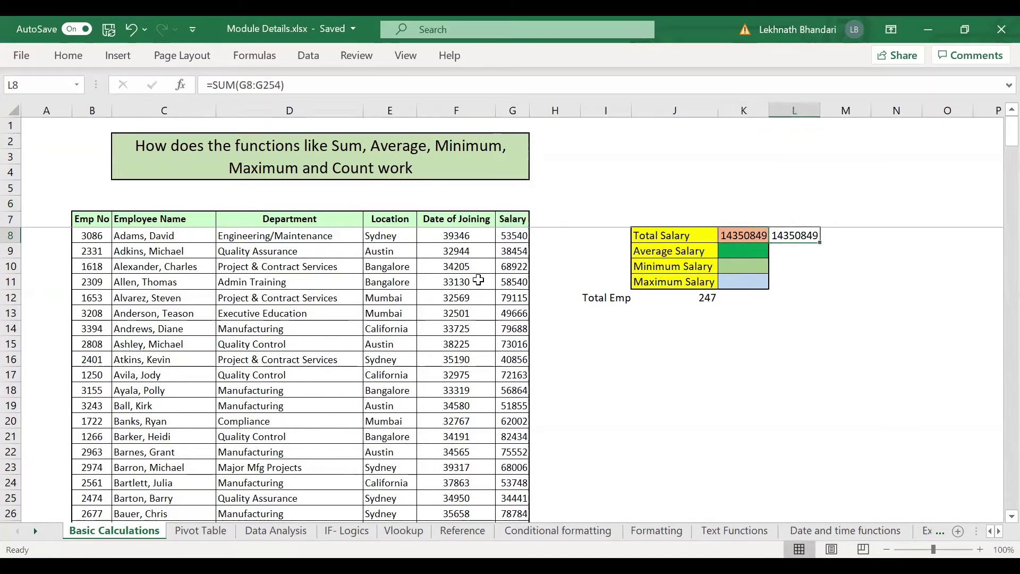
{"action": "key", "text": "Delete"}
Step: Enter an AVERAGE formula for Average Salary in K9 over the salaries in G8:G254
{"action": "key", "text": "Down"}
{"action": "key", "text": "Down"}
{"action": "key", "text": "Left"}
{"action": "key", "text": "Left"}
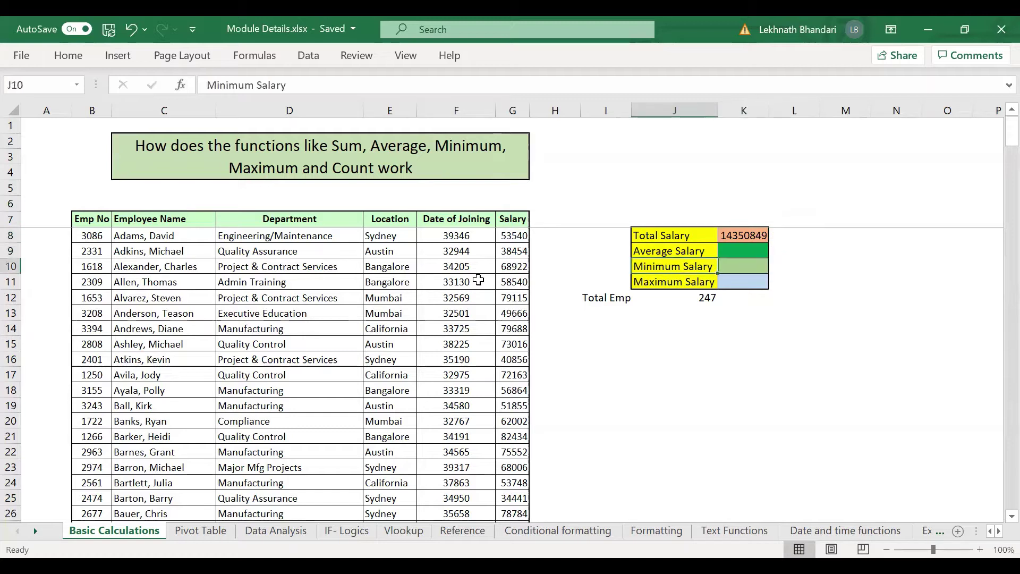
{"action": "key", "text": "Up"}
{"action": "key", "text": "Right"}
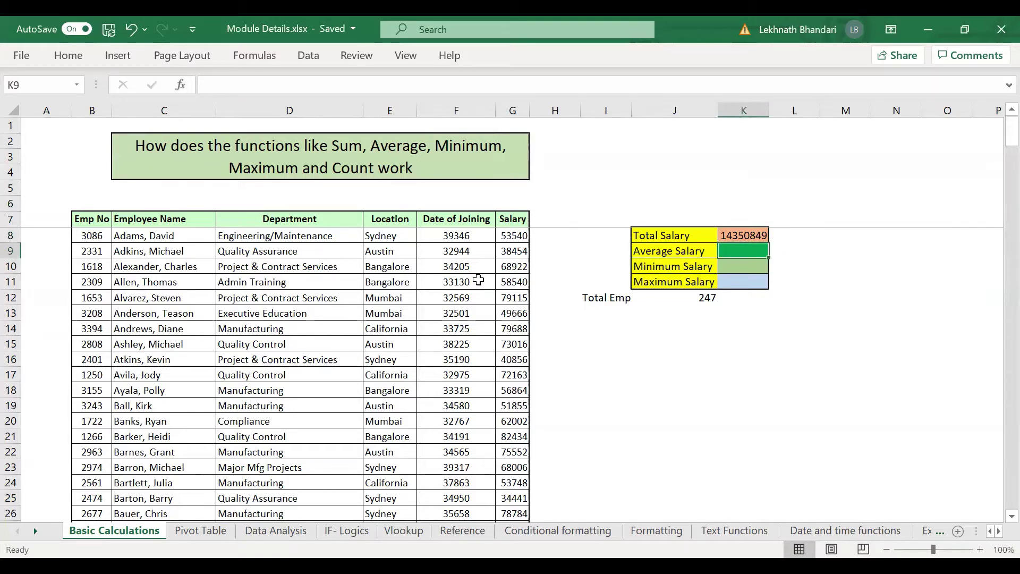
{"action": "type", "text": "=aver"}
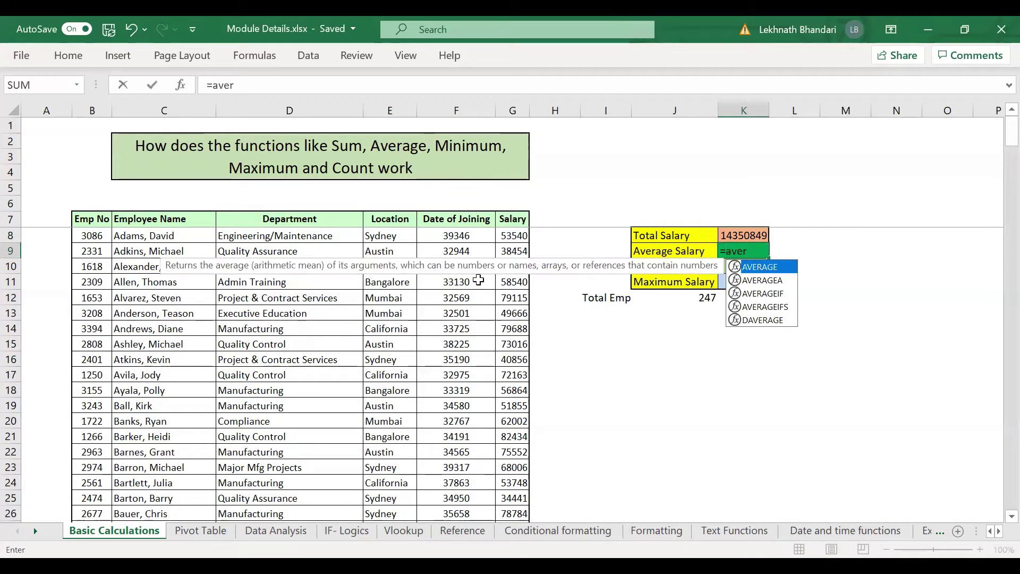
{"action": "key", "text": "Tab"}
{"action": "key", "text": "Left"}
{"action": "key", "text": "Left"}
{"action": "key", "text": "Left"}
{"action": "key", "text": "Left"}
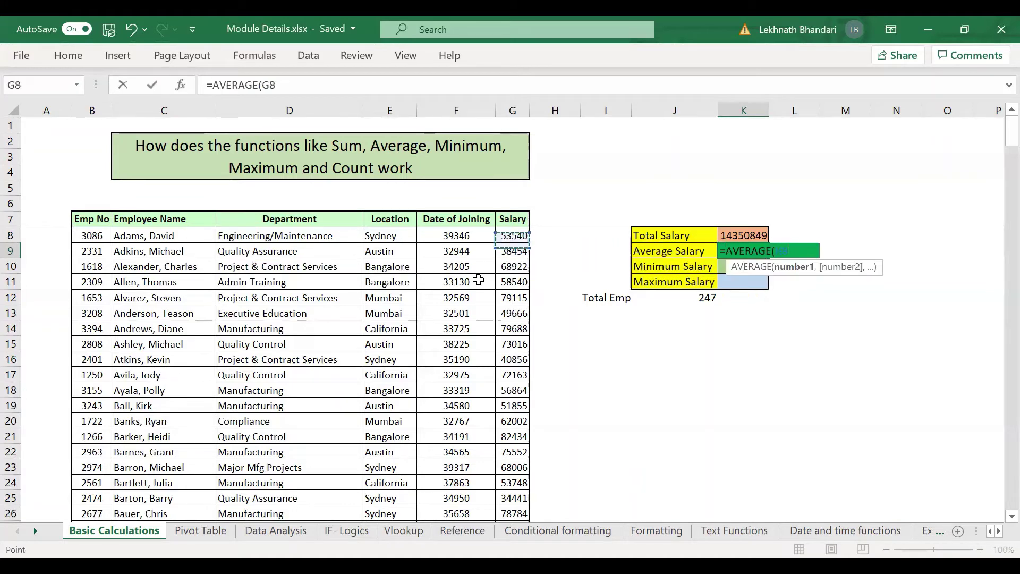
{"action": "key", "text": "Up"}
{"action": "key", "text": "ctrl+shift+Down"}
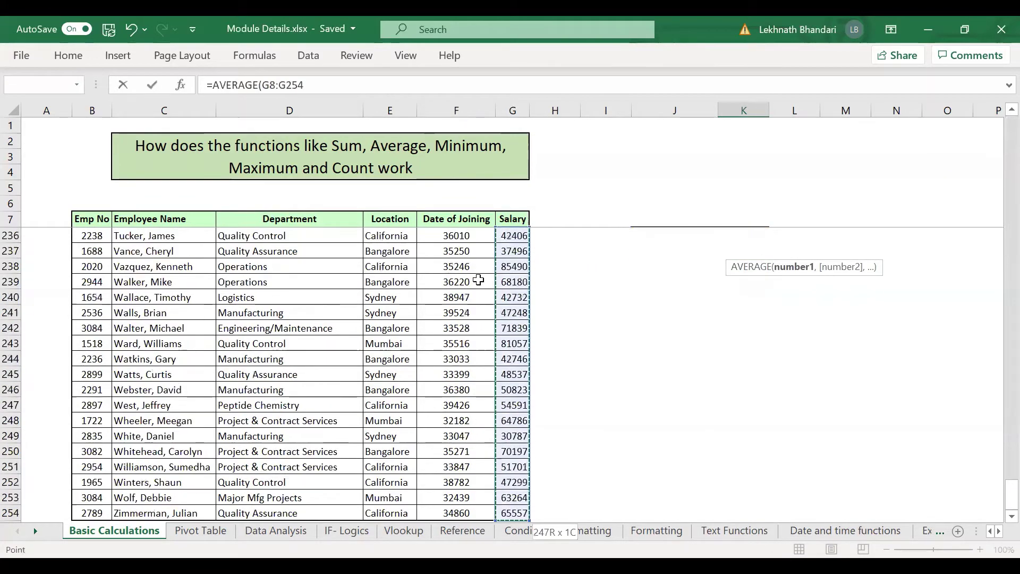
{"action": "type", "text": ")"}
{"action": "key", "text": "Return"}
{"action": "key", "text": "Up"}
{"action": "key", "text": "Up"}
{"action": "key", "text": "Up"}
{"action": "key", "text": "Down"}
{"action": "key", "text": "Down"}
{"action": "key", "text": "Down"}
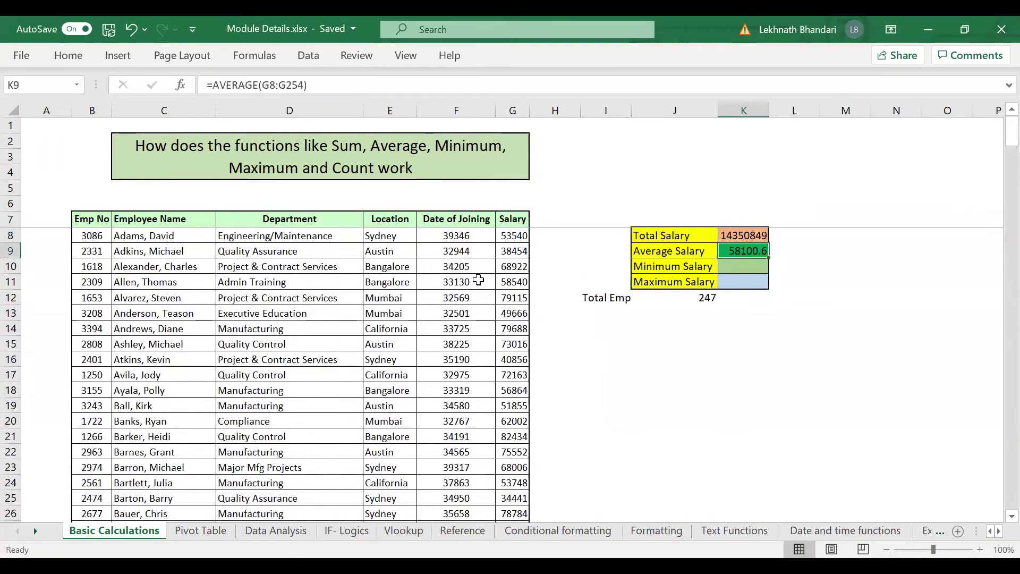
Step: Enter a MIN formula for Minimum Salary in K10 over the salaries in G8:G254
{"action": "key", "text": "Left"}
{"action": "key", "text": "Right"}
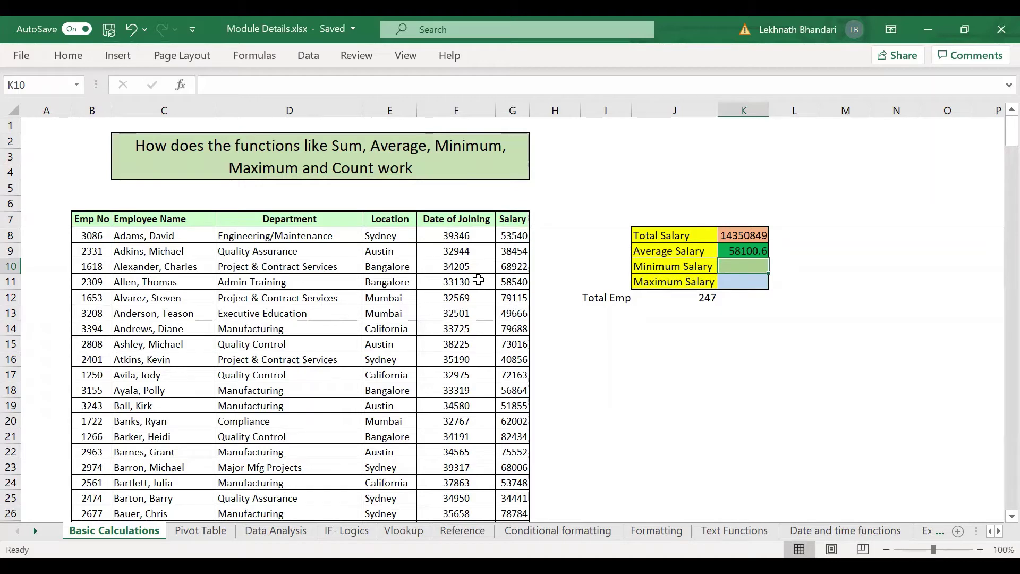
{"action": "type", "text": "="}
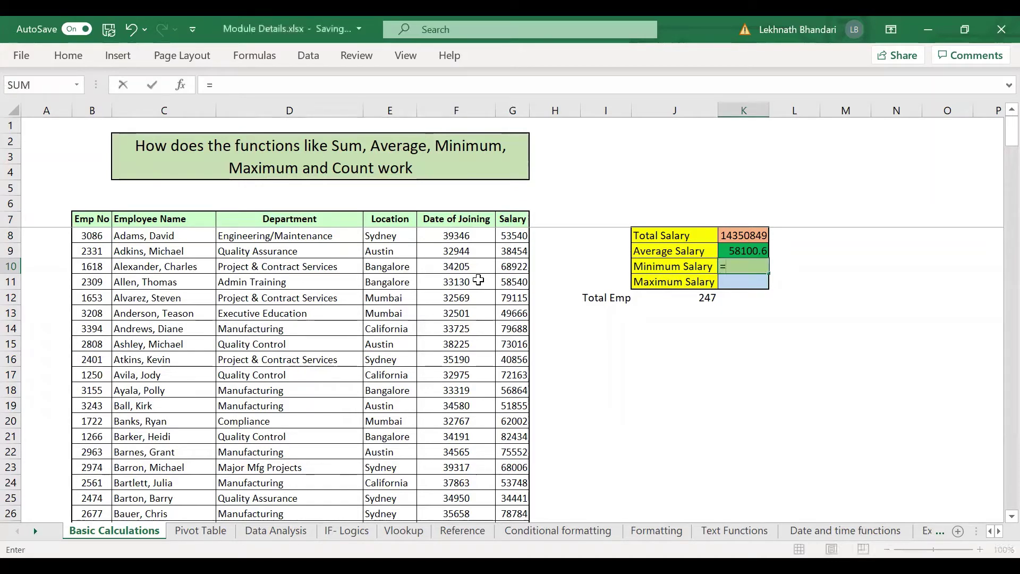
{"action": "type", "text": "min"}
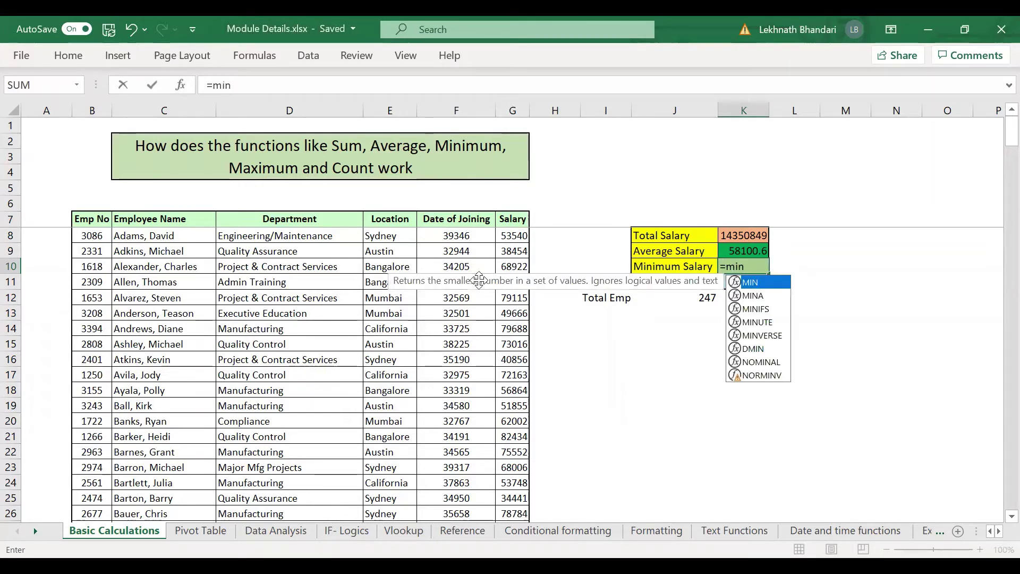
{"action": "type", "text": "("}
{"action": "key", "text": "Left"}
{"action": "key", "text": "Left"}
{"action": "key", "text": "Left"}
{"action": "key", "text": "Left"}
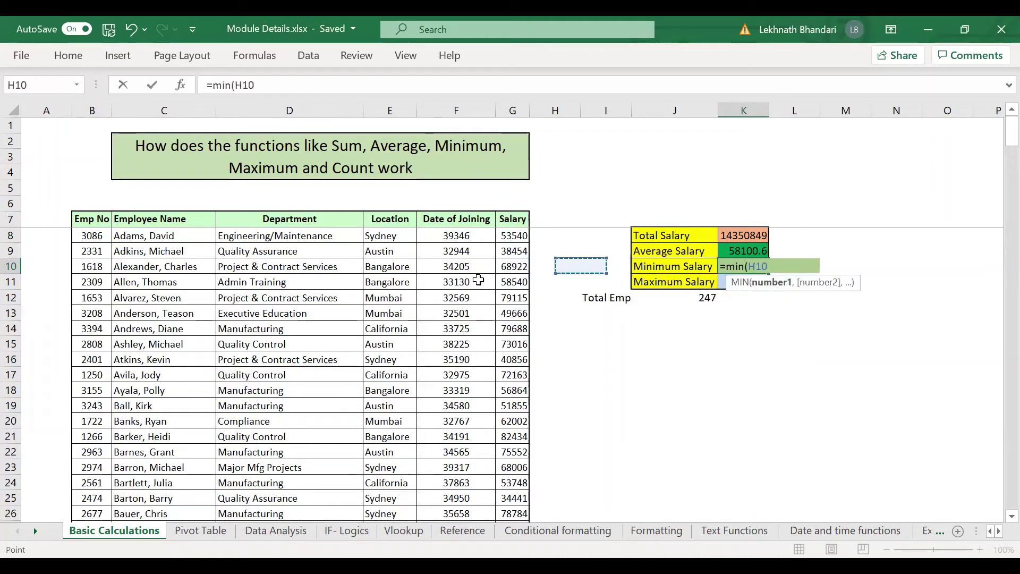
{"action": "key", "text": "Up"}
{"action": "key", "text": "Up"}
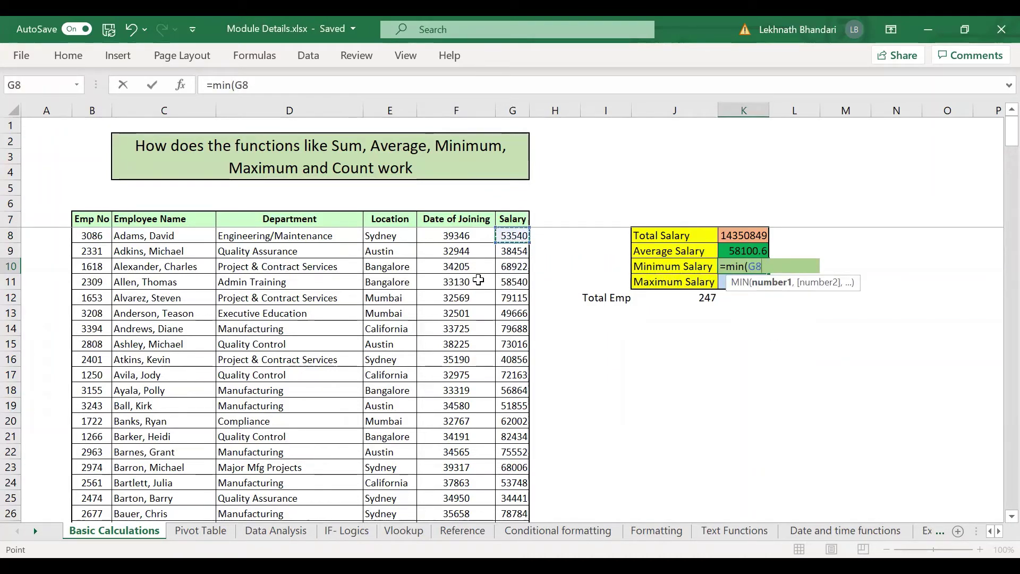
{"action": "key", "text": "ctrl+shift+Down"}
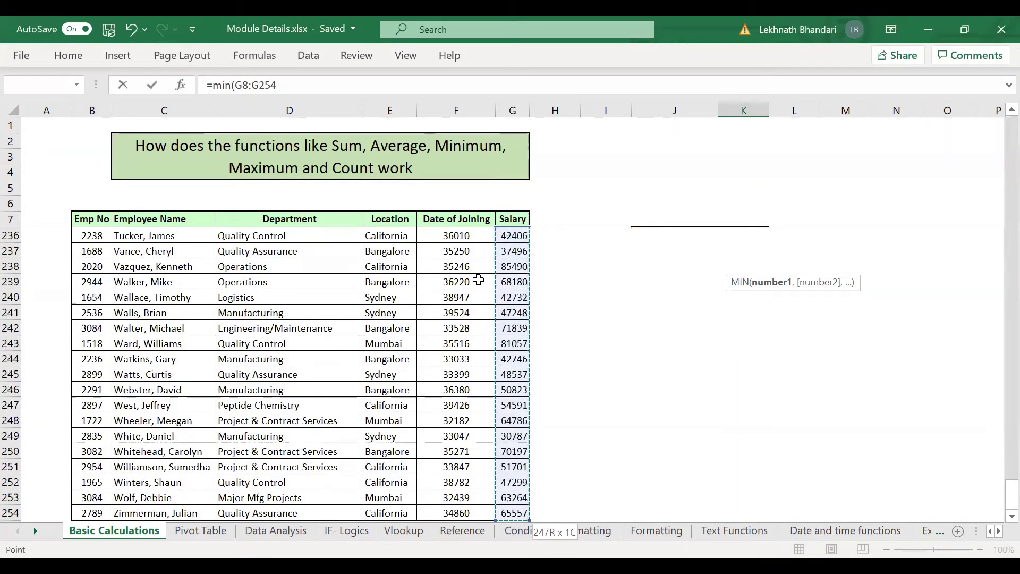
{"action": "type", "text": ")"}
{"action": "key", "text": "Return"}
{"action": "key", "text": "Up"}
{"action": "key", "text": "Up"}
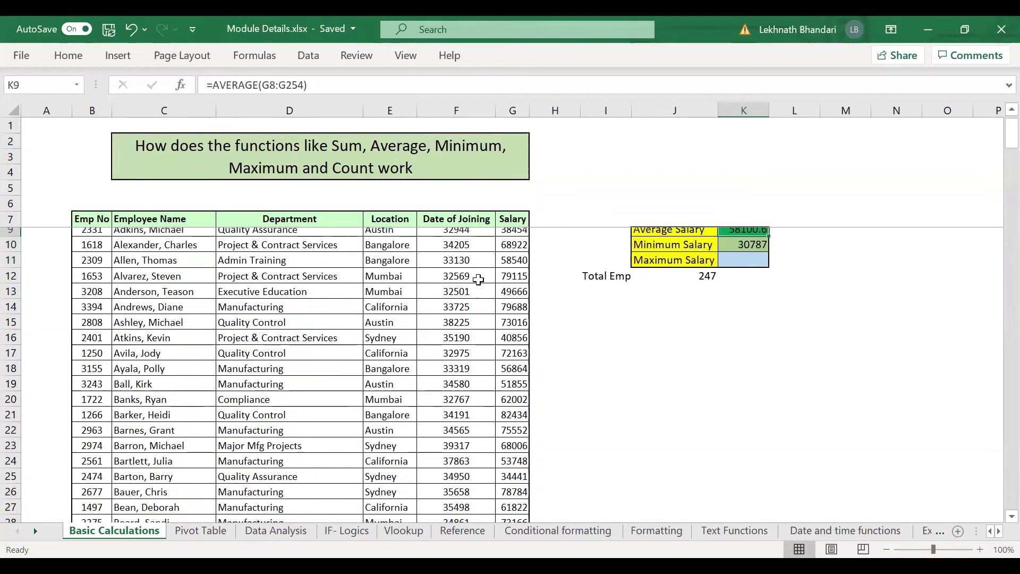
{"action": "key", "text": "Up"}
{"action": "key", "text": "Down"}
{"action": "key", "text": "Down"}
{"action": "key", "text": "Down"}
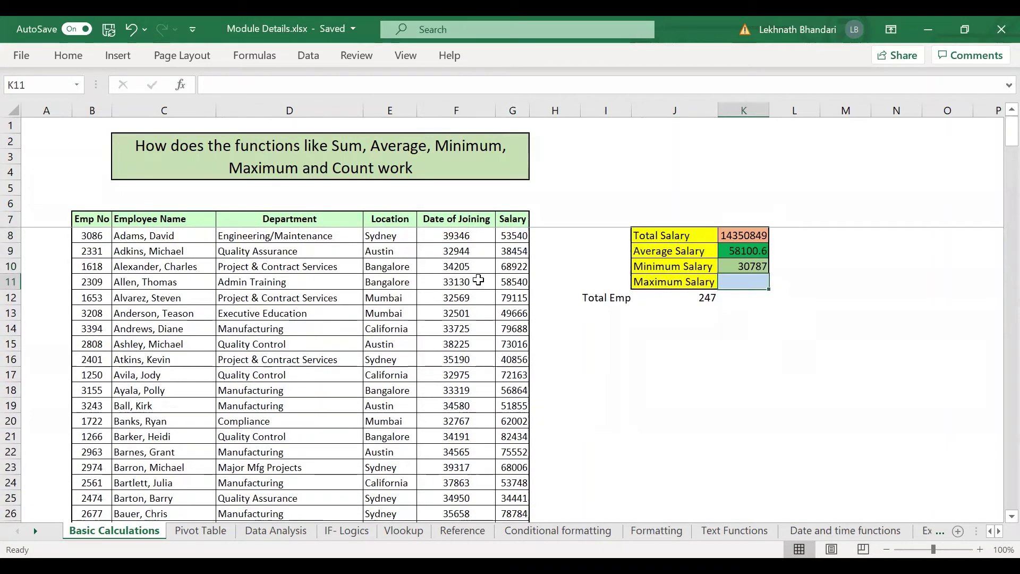
Step: Begin a formula for Maximum Salary in K11
{"action": "key", "text": "Up"}
{"action": "key", "text": "Down"}
{"action": "key", "text": "Up"}
{"action": "key", "text": "Up"}
{"action": "key", "text": "Down"}
{"action": "key", "text": "Down"}
{"action": "key", "text": "Up"}
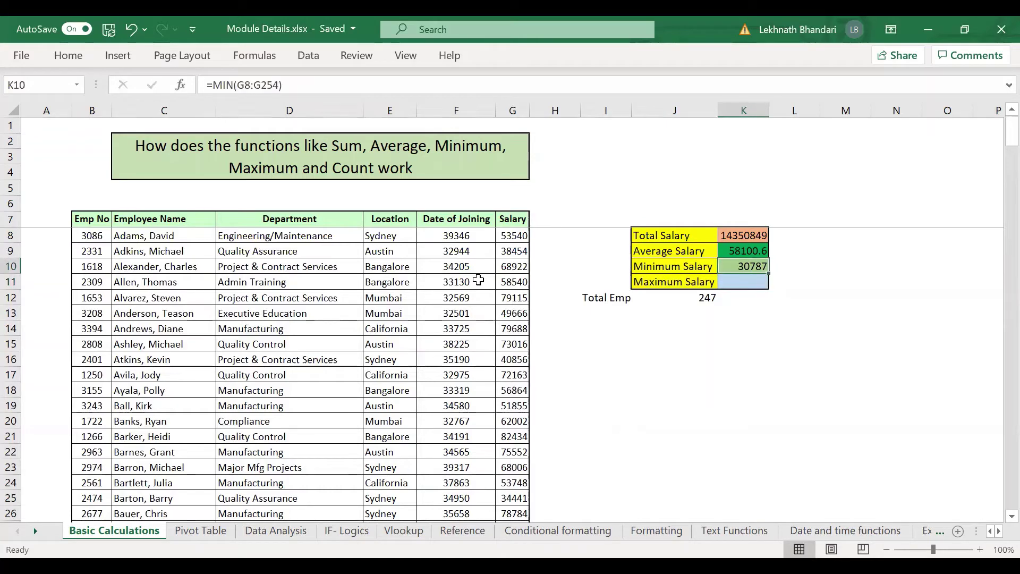
{"action": "key", "text": "Down"}
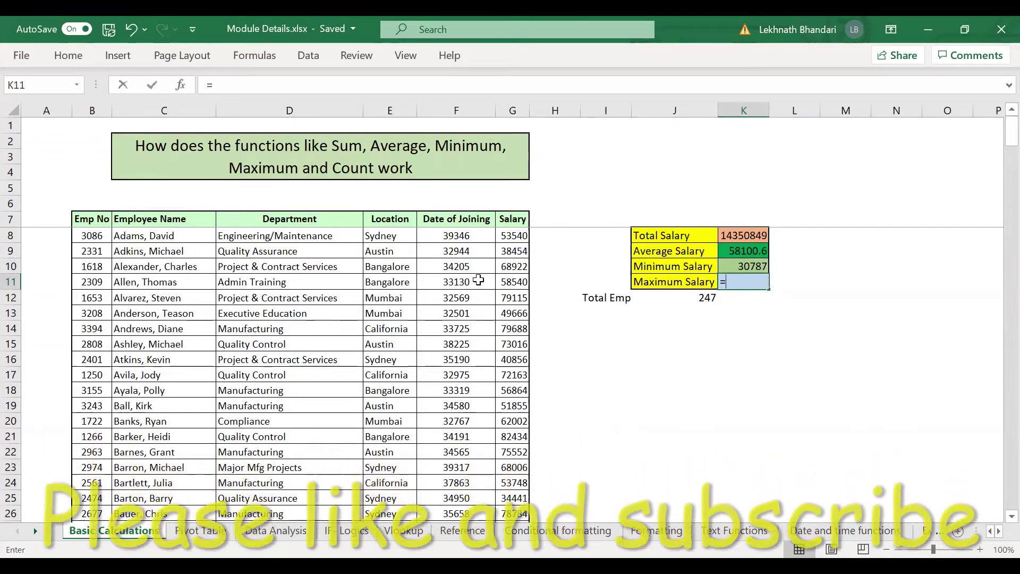
{"action": "type", "text": "="}
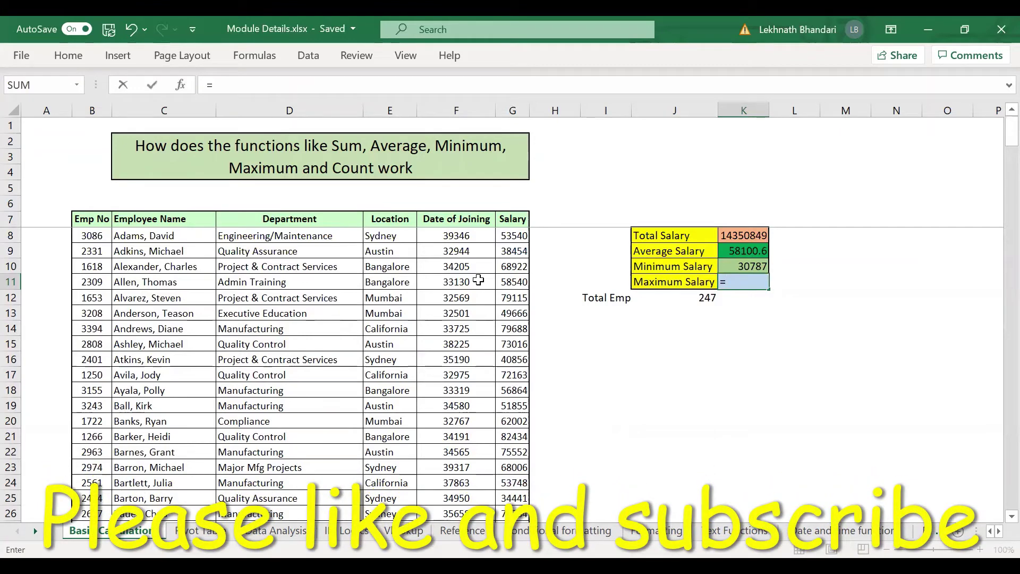
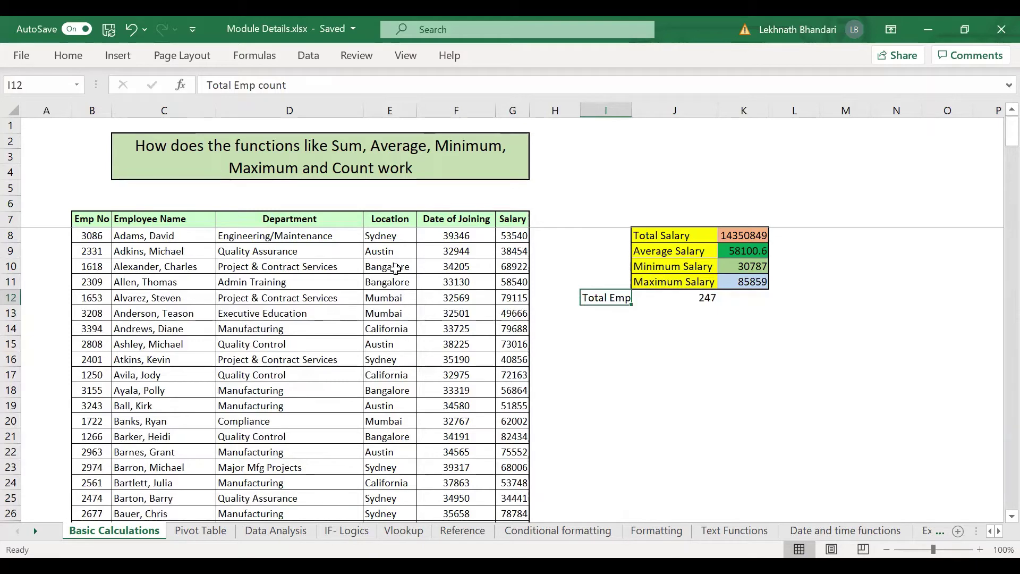
Step: Examine the employee table from its Emp No header down to the last row, and the cells between the table and the salary summary
{"action": "left_click", "coordinate": [384, 221]}
{"action": "key", "text": "Left"}
{"action": "key", "text": "Left"}
{"action": "key", "text": "Left"}
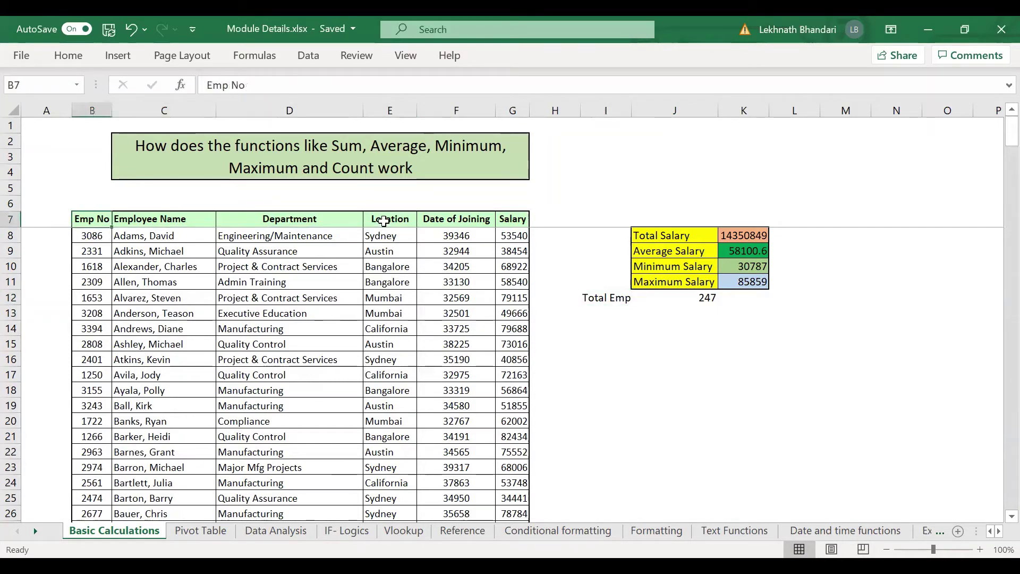
{"action": "key", "text": "ctrl+Down"}
{"action": "key", "text": "ctrl+Up"}
{"action": "key", "text": "ctrl+Up"}
{"action": "key", "text": "Down"}
{"action": "key", "text": "Down"}
{"action": "key", "text": "Down"}
{"action": "key", "text": "Down"}
{"action": "key", "text": "Down"}
{"action": "key", "text": "Down"}
{"action": "key", "text": "Down"}
{"action": "key", "text": "Right"}
{"action": "key", "text": "Right"}
{"action": "key", "text": "Right"}
{"action": "key", "text": "Up"}
{"action": "key", "text": "Up"}
{"action": "key", "text": "Right"}
{"action": "key", "text": "Right"}
{"action": "key", "text": "Right"}
{"action": "key", "text": "Right"}
{"action": "key", "text": "Right"}
{"action": "key", "text": "Down"}
{"action": "key", "text": "Down"}
{"action": "key", "text": "Down"}
{"action": "key", "text": "Up"}
{"action": "key", "text": "Up"}
{"action": "key", "text": "Up"}
{"action": "key", "text": "Up"}
{"action": "key", "text": "Left"}
{"action": "key", "text": "Left"}
{"action": "key", "text": "Left"}
{"action": "key", "text": "Down"}
{"action": "key", "text": "Down"}
{"action": "key", "text": "Down"}
{"action": "key", "text": "Down"}
{"action": "key", "text": "Right"}
{"action": "key", "text": "Right"}
{"action": "key", "text": "Down"}
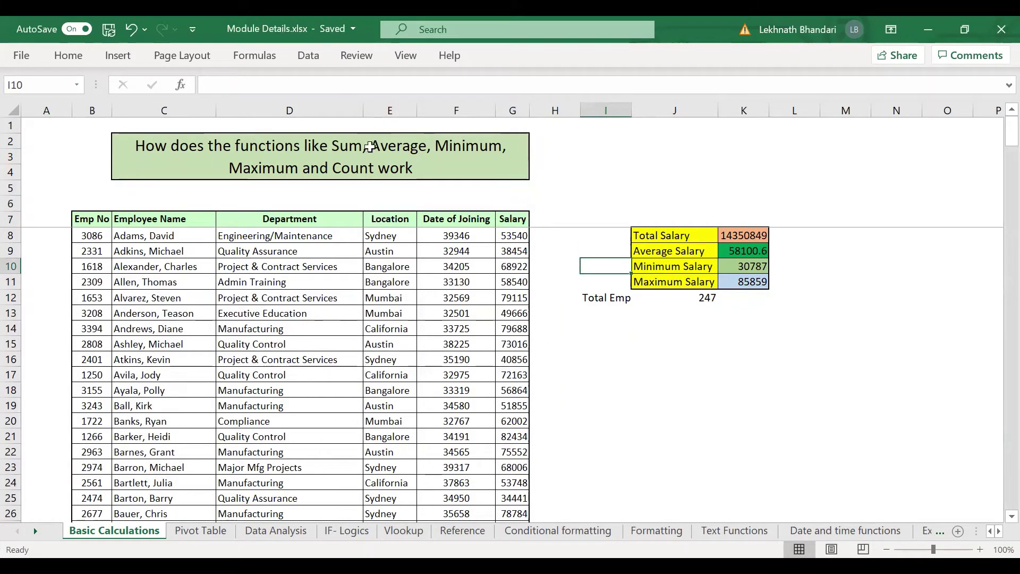
Step: Enter the label Total in J14 below the salary summary
{"action": "left_click", "coordinate": [702, 334]}
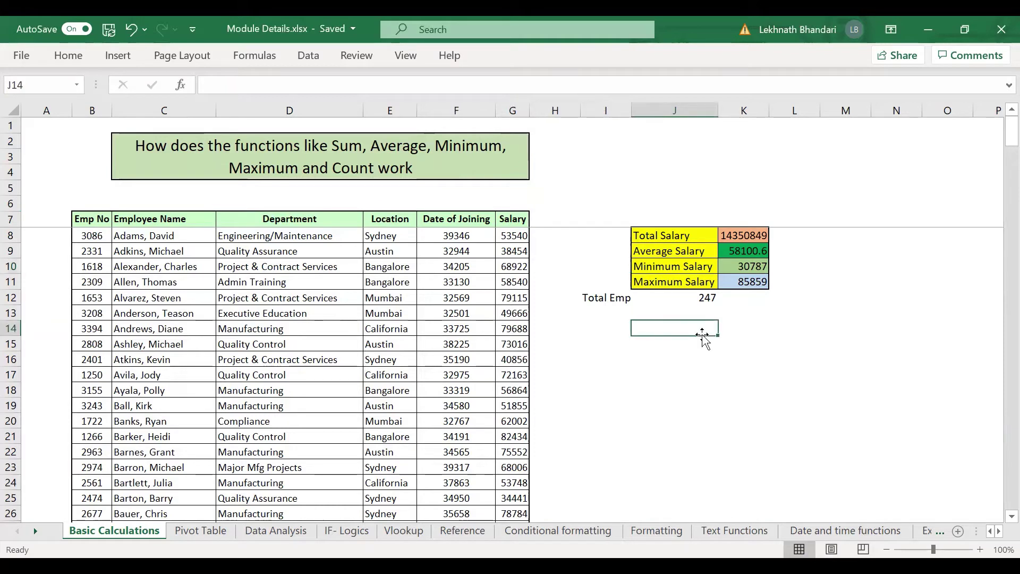
{"action": "type", "text": "Suma"}
{"action": "double_click", "coordinate": [704, 335]}
{"action": "type", "text": "Total"}
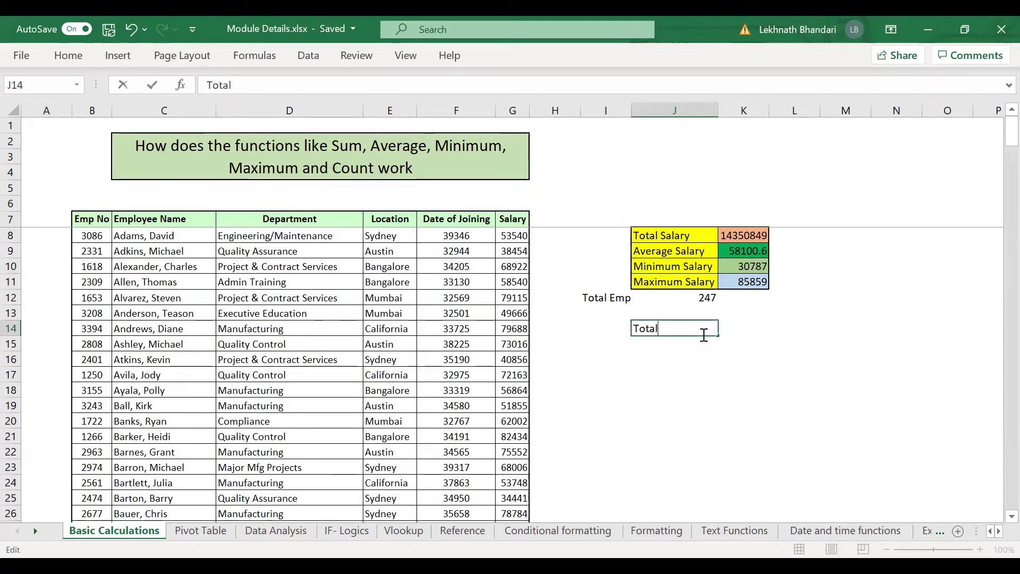
{"action": "key", "text": "Return"}
Step: Add an AutoSum total of the salaries G8:G254 in G255, directly below the Salary column
{"action": "key", "text": "Left"}
{"action": "key", "text": "Up"}
{"action": "key", "text": "Right"}
{"action": "key", "text": "Left"}
{"action": "key", "text": "Left"}
{"action": "key", "text": "Left"}
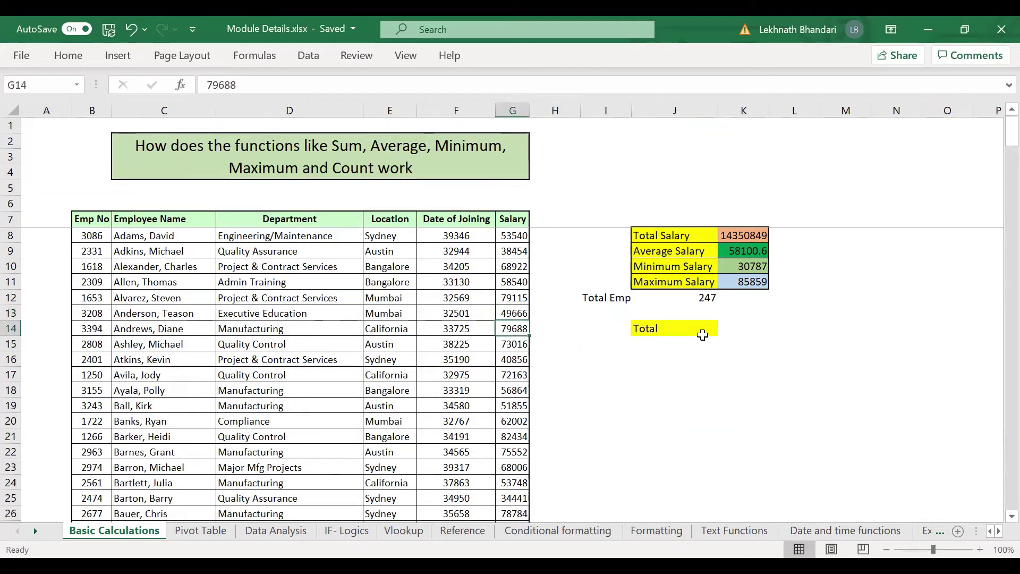
{"action": "key", "text": "ctrl+Down"}
{"action": "key", "text": "Down"}
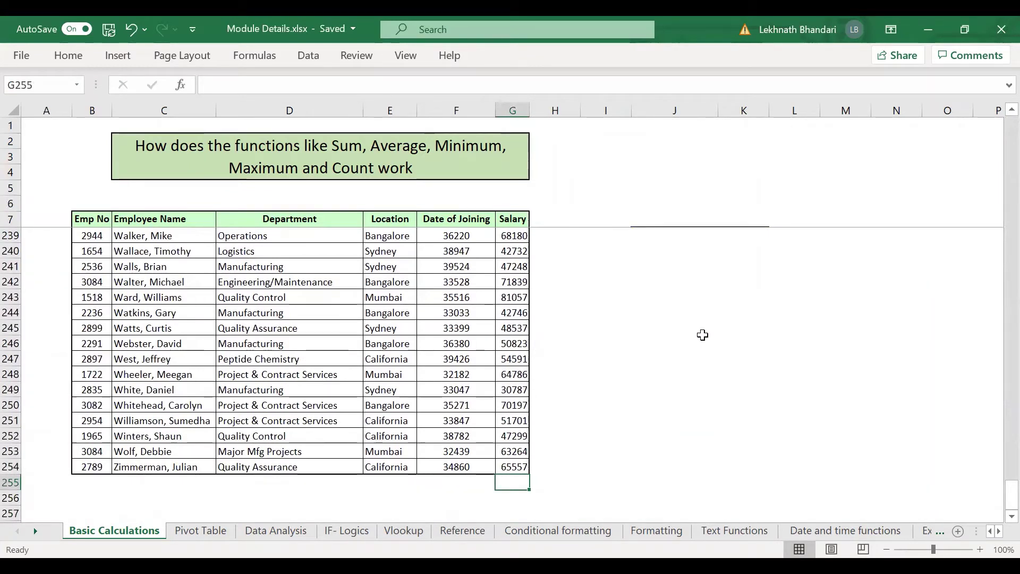
{"action": "key", "text": "alt+equal"}
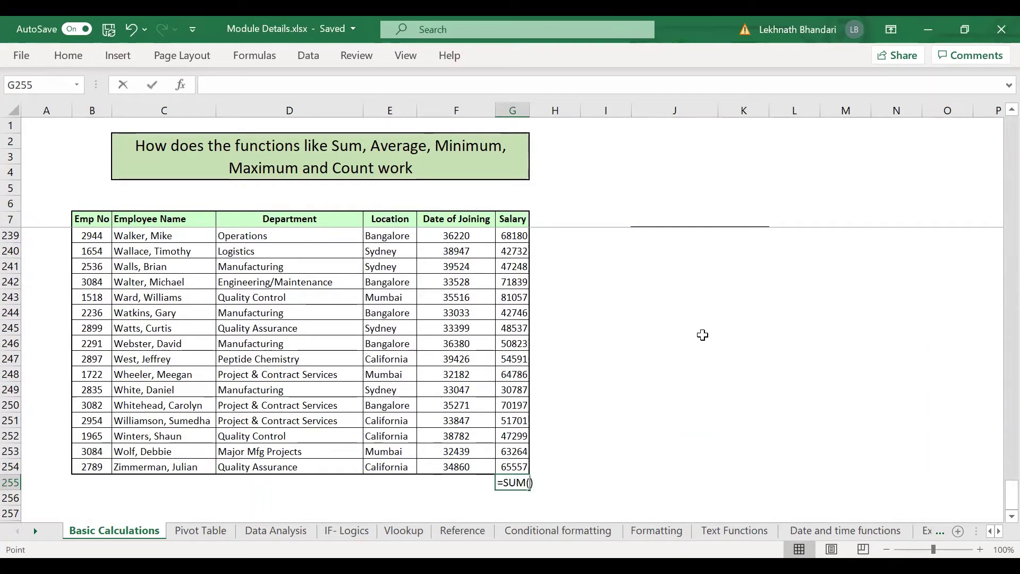
{"action": "key", "text": "Return"}
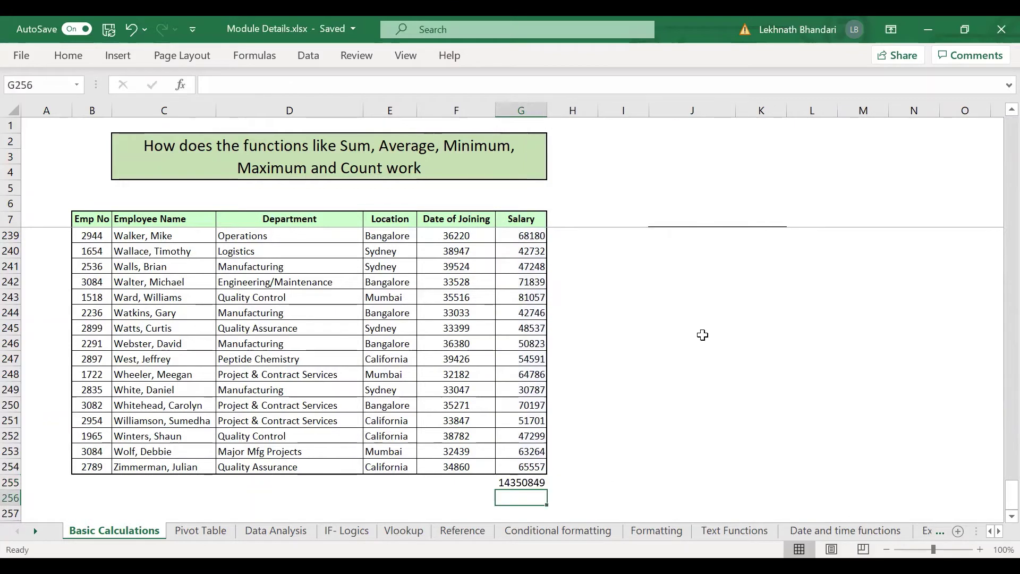
Step: Clear the salary total in G255 and insert the automatic sum of G8:G254 there again
{"action": "key", "text": "Up"}
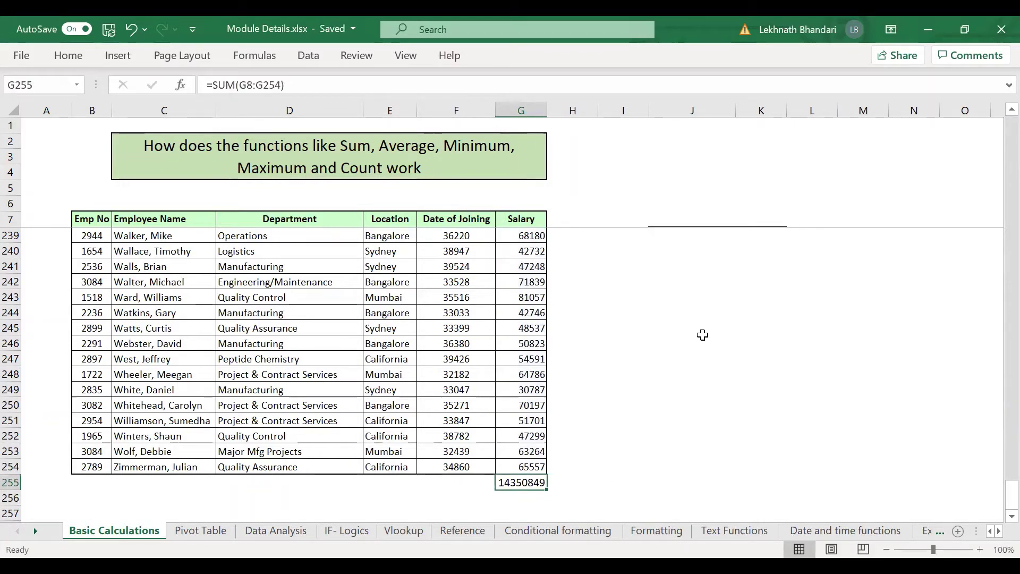
{"action": "key", "text": "Delete"}
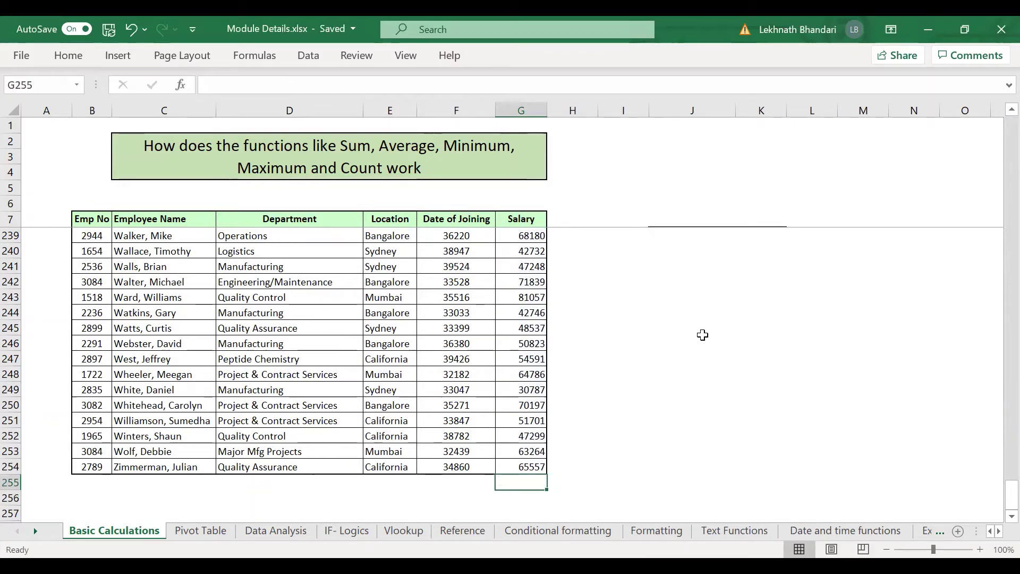
{"action": "key", "text": "alt+equal"}
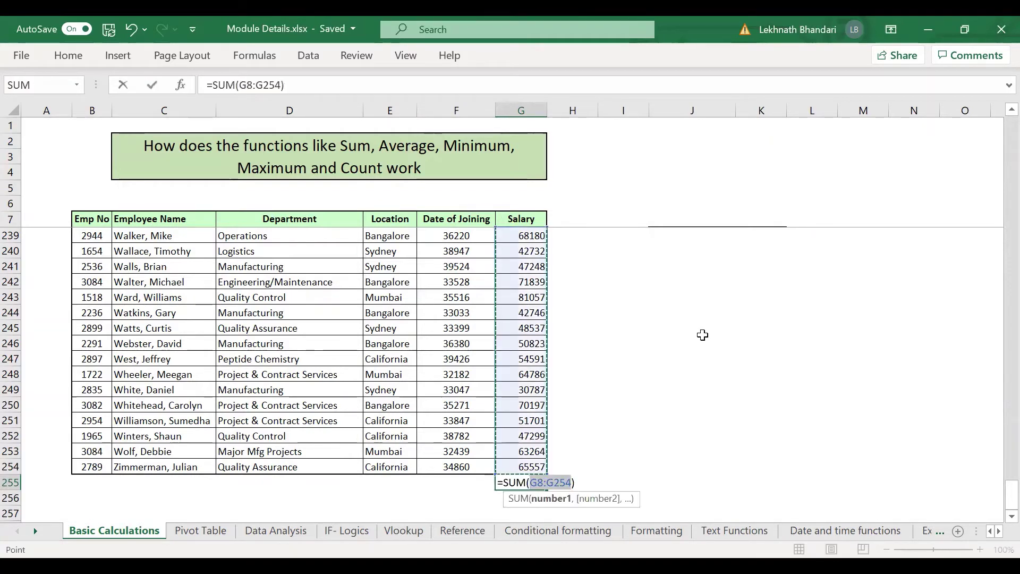
{"action": "key", "text": "ctrl+Return"}
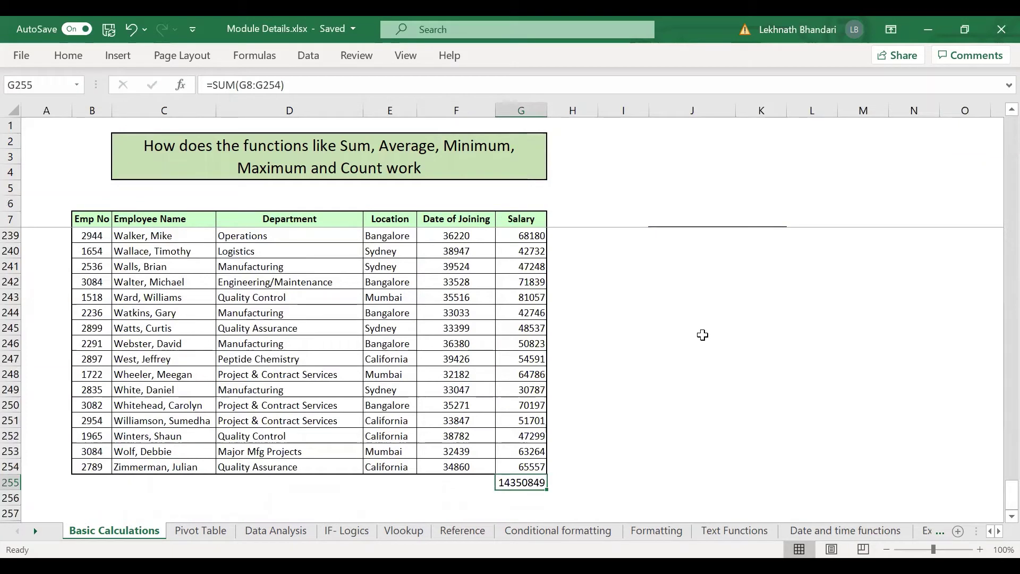
Step: Review the last Salary rows, the table headers and the salary summary beside the table
{"action": "key", "text": "Up"}
{"action": "key", "text": "Up"}
{"action": "key", "text": "Up"}
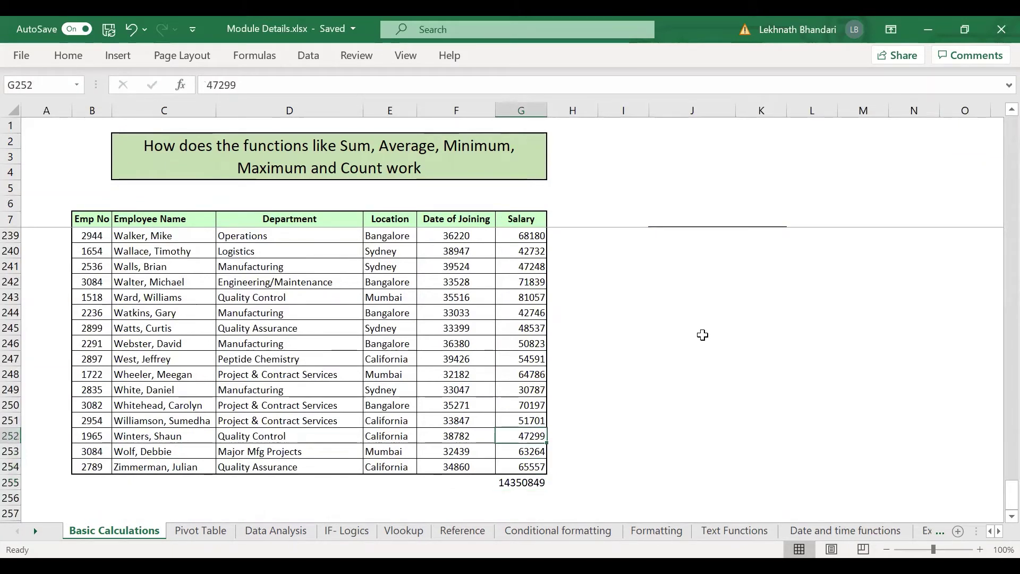
{"action": "key", "text": "ctrl+Up"}
{"action": "key", "text": "ctrl+Up"}
{"action": "key", "text": "Down"}
{"action": "key", "text": "Down"}
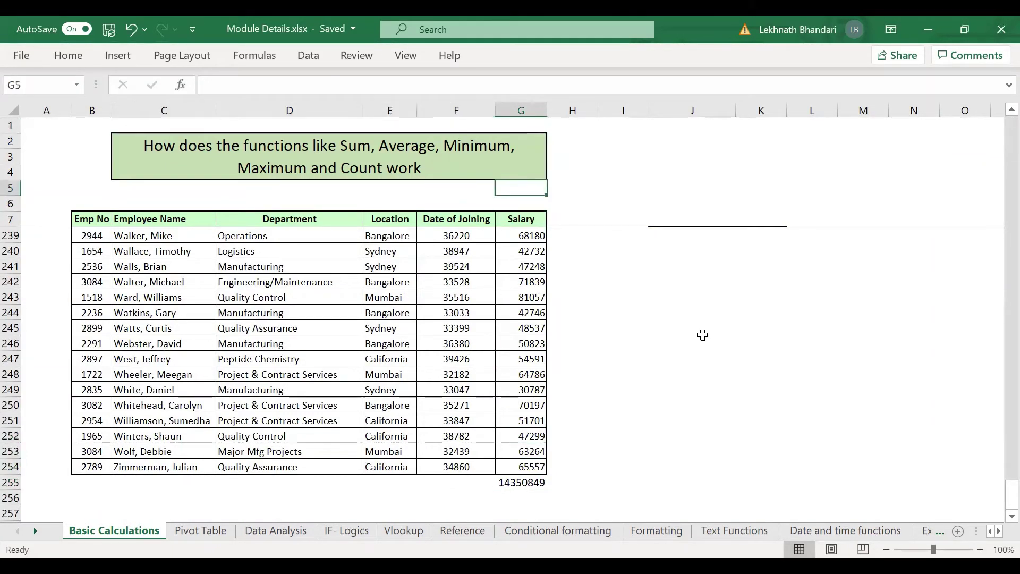
{"action": "key", "text": "Up"}
{"action": "key", "text": "Up"}
{"action": "key", "text": "Left"}
{"action": "key", "text": "Down"}
{"action": "key", "text": "Down"}
{"action": "key", "text": "Down"}
{"action": "key", "text": "Down"}
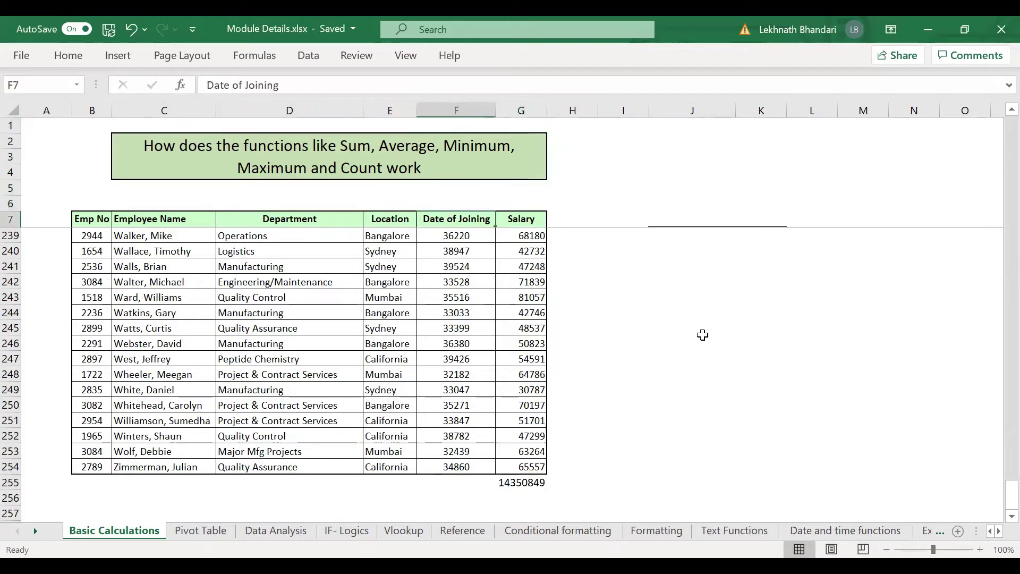
{"action": "key", "text": "Down"}
{"action": "key", "text": "Right"}
{"action": "key", "text": "Right"}
{"action": "key", "text": "Down"}
{"action": "key", "text": "Down"}
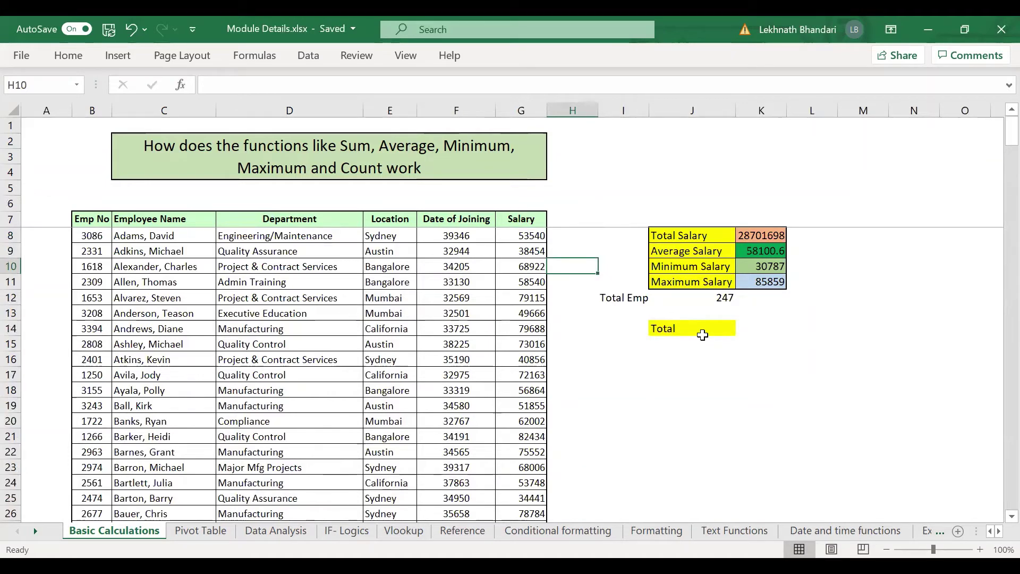
{"action": "key", "text": "Down"}
{"action": "key", "text": "Down"}
{"action": "key", "text": "Right"}
{"action": "key", "text": "Down"}
{"action": "key", "text": "Down"}
{"action": "key", "text": "Right"}
{"action": "key", "text": "Down"}
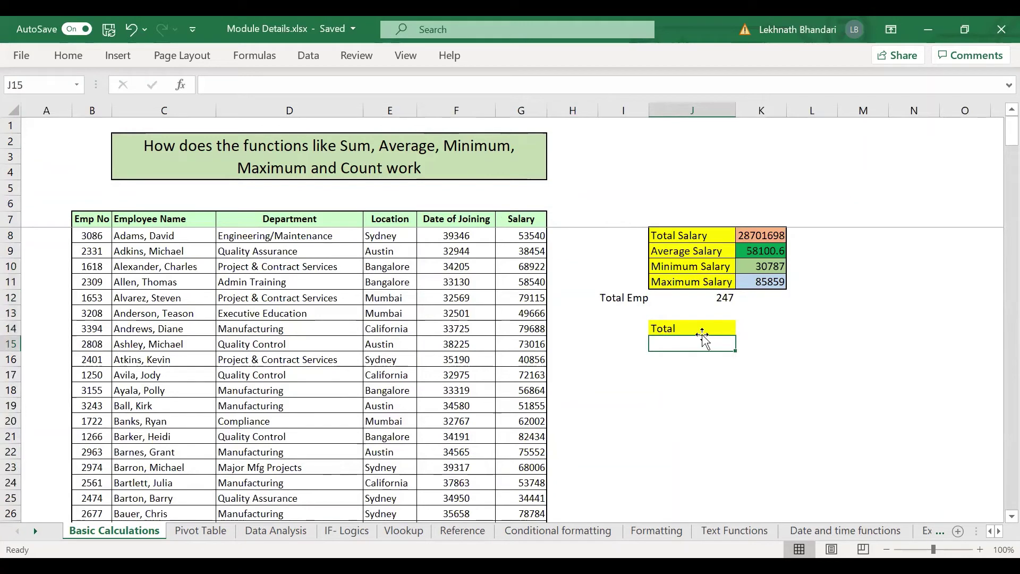
Step: Clear the Date of Joining values in F15 and F250
{"action": "key", "text": "Left"}
{"action": "key", "text": "Left"}
{"action": "key", "text": "Left"}
{"action": "key", "text": "Left"}
{"action": "key", "text": "Left"}
{"action": "key", "text": "Left"}
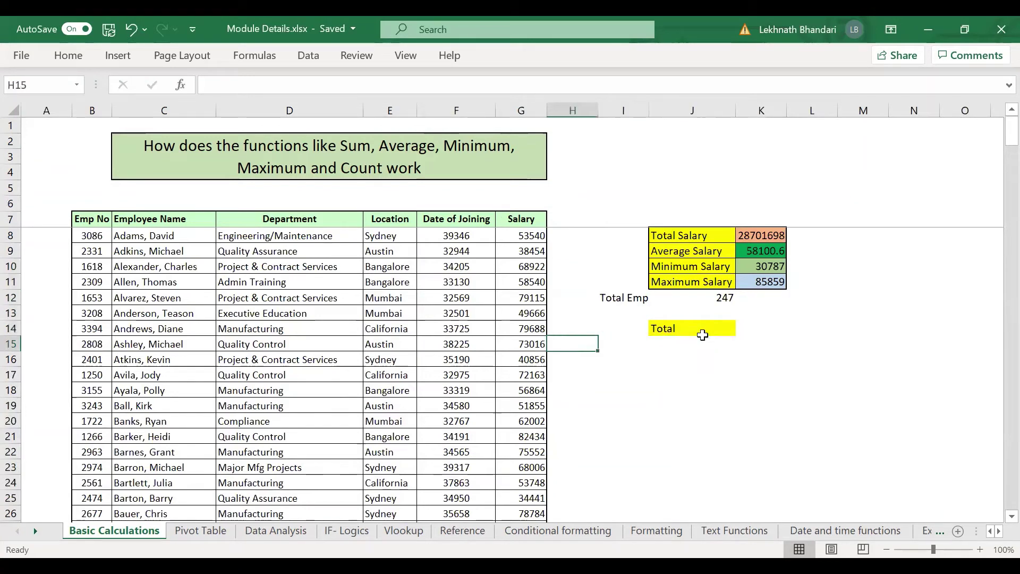
{"action": "key", "text": "Right"}
{"action": "key", "text": "Right"}
{"action": "key", "text": "Down"}
{"action": "key", "text": "Down"}
{"action": "key", "text": "Down"}
{"action": "key", "text": "Down"}
{"action": "key", "text": "Down"}
{"action": "key", "text": "Down"}
{"action": "key", "text": "Down"}
{"action": "key", "text": "ctrl+Down"}
{"action": "key", "text": "Up"}
{"action": "key", "text": "Up"}
{"action": "key", "text": "Up"}
{"action": "key", "text": "Up"}
{"action": "key", "text": "Delete"}
Step: Begin a COUNTBLANK formula in J16, below the Total label
{"action": "key", "text": "Up"}
{"action": "key", "text": "ctrl+Up"}
{"action": "key", "text": "ctrl+Up"}
{"action": "key", "text": "ctrl+Up"}
{"action": "key", "text": "ctrl+Up"}
{"action": "key", "text": "Down"}
{"action": "key", "text": "Down"}
{"action": "key", "text": "Down"}
{"action": "key", "text": "Down"}
{"action": "key", "text": "Down"}
{"action": "key", "text": "Down"}
{"action": "key", "text": "Down"}
{"action": "key", "text": "Down"}
{"action": "key", "text": "Down"}
{"action": "key", "text": "Right"}
{"action": "key", "text": "Right"}
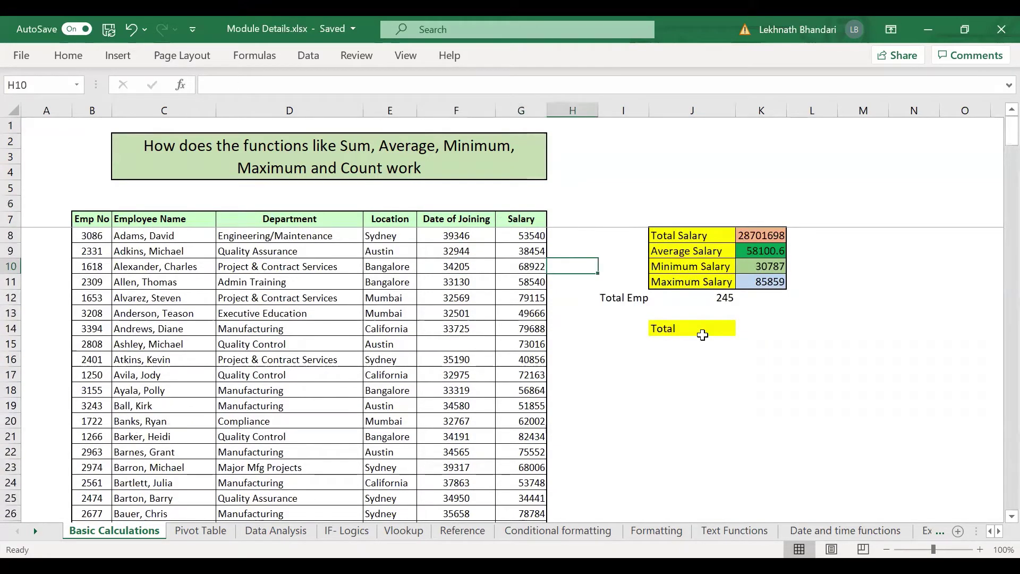
{"action": "key", "text": "Down"}
{"action": "key", "text": "Right"}
{"action": "key", "text": "Right"}
{"action": "key", "text": "Down"}
{"action": "key", "text": "Down"}
{"action": "key", "text": "Down"}
{"action": "key", "text": "Down"}
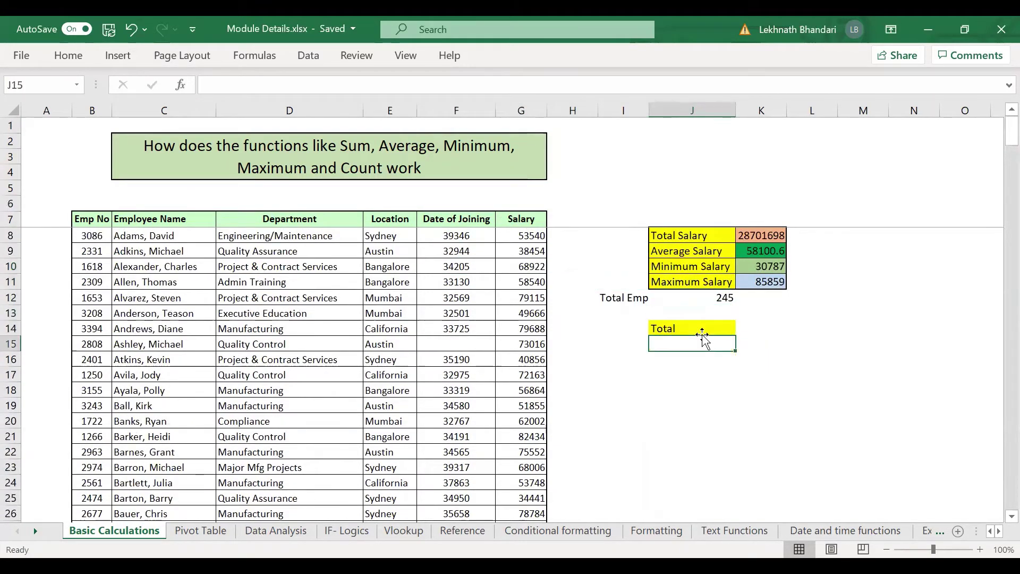
{"action": "key", "text": "Down"}
{"action": "type", "text": "="}
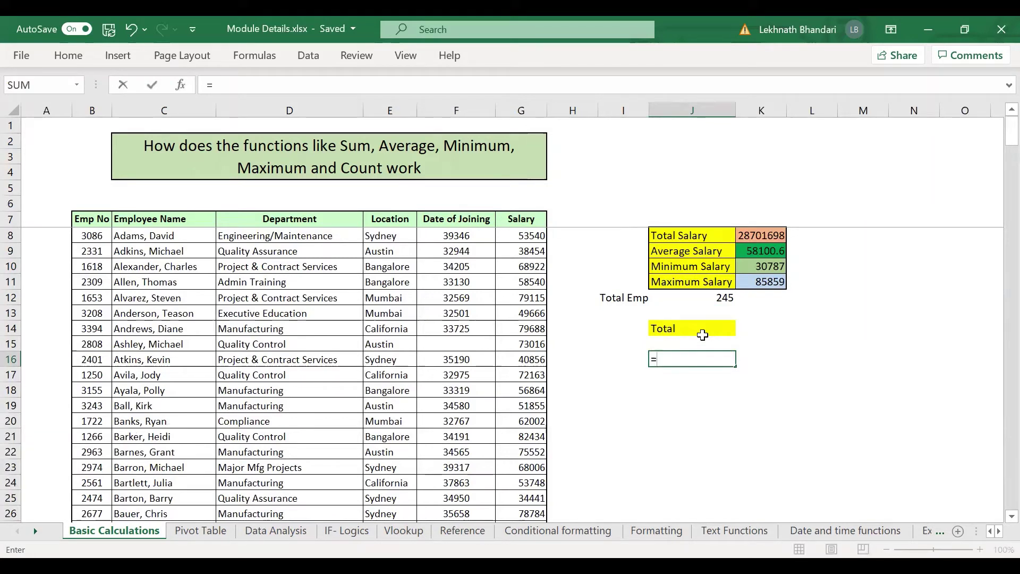
{"action": "type", "text": "count"}
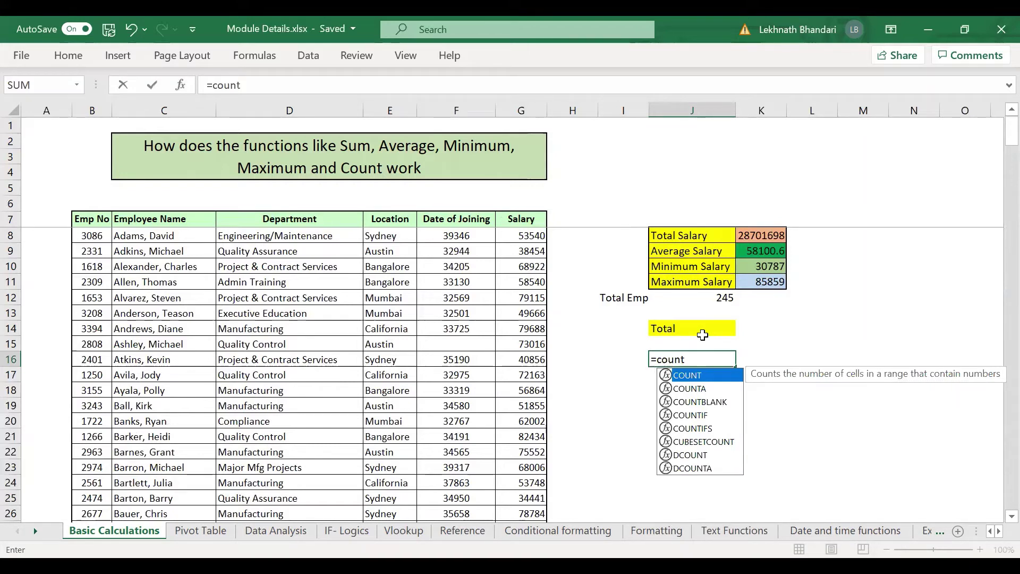
{"action": "key", "text": "Down"}
{"action": "key", "text": "Down"}
{"action": "key", "text": "Tab"}
Step: Reference the Date of Joining cells F8:F14 as the range of the COUNTBLANK formula
{"action": "key", "text": "Left"}
{"action": "key", "text": "Left"}
{"action": "key", "text": "Left"}
{"action": "key", "text": "Up"}
{"action": "key", "text": "Up"}
{"action": "key", "text": "Up"}
{"action": "key", "text": "Up"}
{"action": "key", "text": "Left"}
{"action": "key", "text": "Up"}
{"action": "key", "text": "Up"}
{"action": "key", "text": "Up"}
{"action": "key", "text": "Up"}
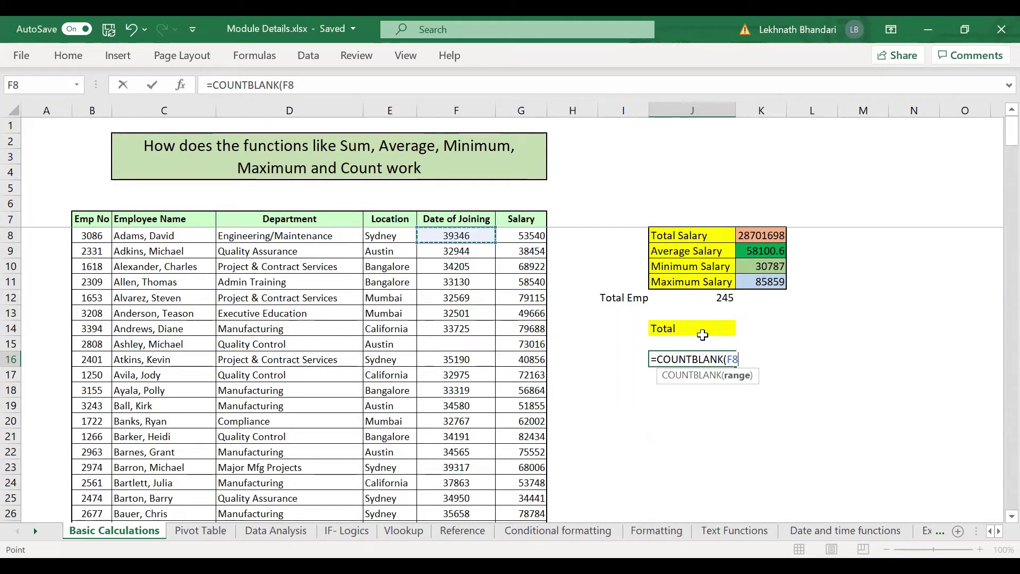
{"action": "key", "text": "shift+Down"}
{"action": "key", "text": "shift+Down"}
{"action": "key", "text": "shift+Down"}
{"action": "key", "text": "shift+Down"}
{"action": "key", "text": "shift+Down"}
{"action": "key", "text": "shift+Down"}
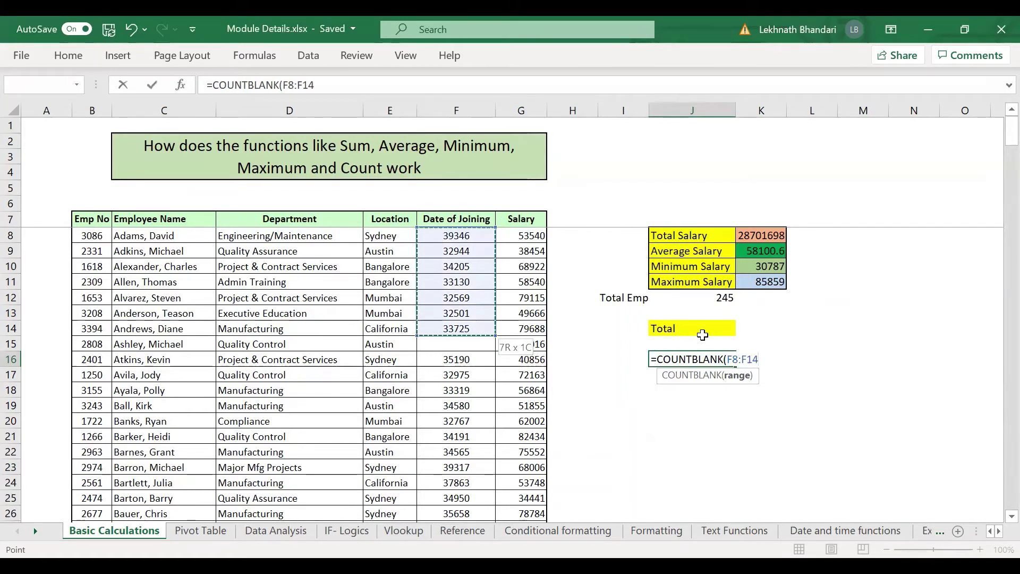
Step: Replace the end of the COUNTBLANK range with 280, close the bracket and try to enter the formula
{"action": "left_click", "coordinate": [371, 92]}
{"action": "key", "text": "BackSpace"}
{"action": "key", "text": "BackSpace"}
{"action": "key", "text": "BackSpace"}
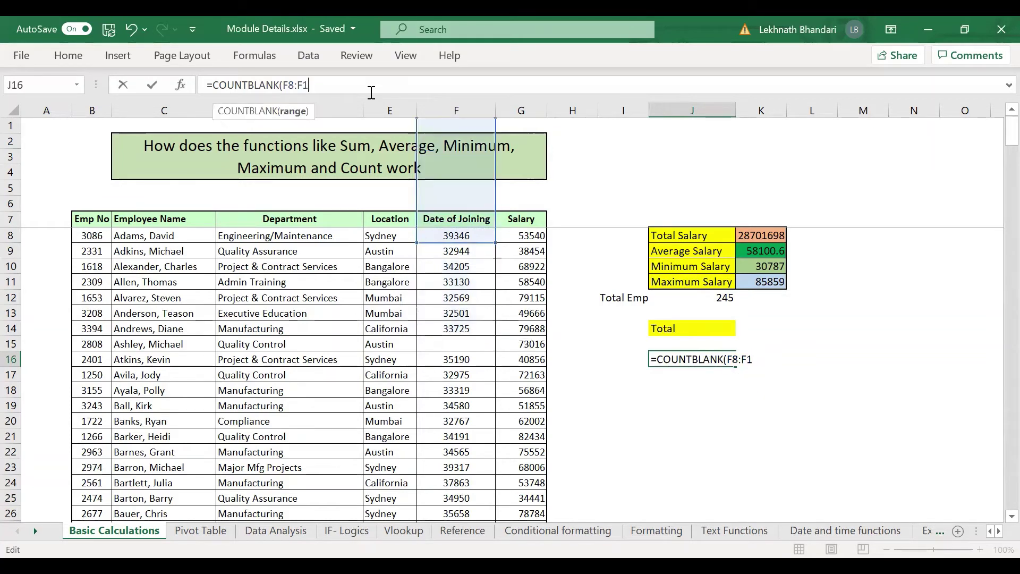
{"action": "type", "text": "2"}
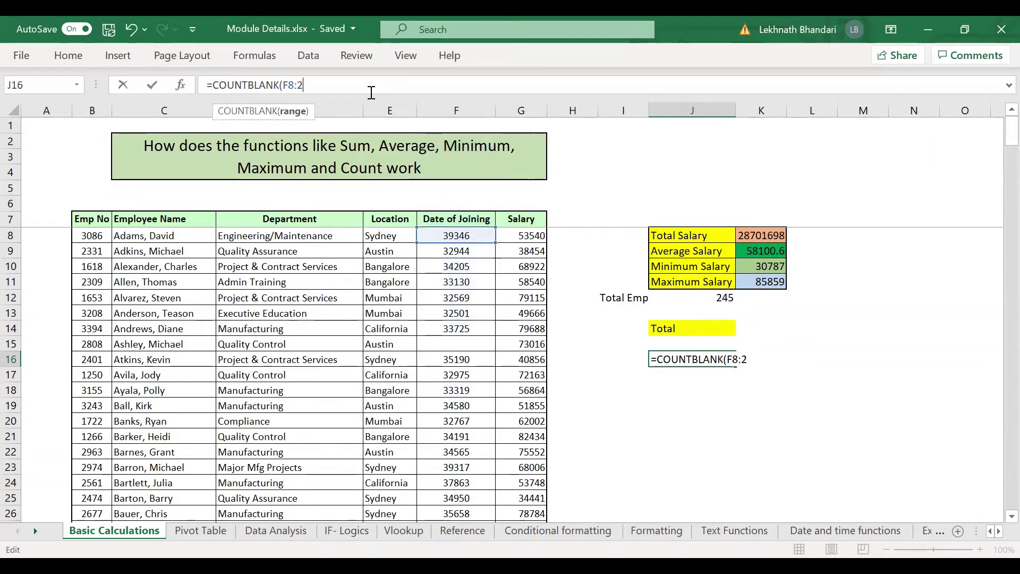
{"action": "type", "text": "80"}
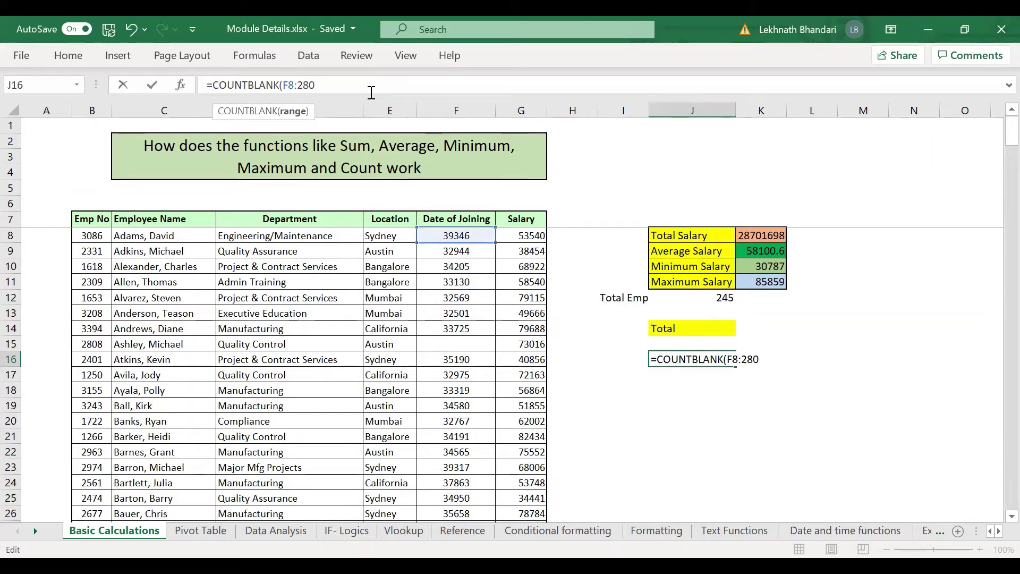
{"action": "type", "text": ")"}
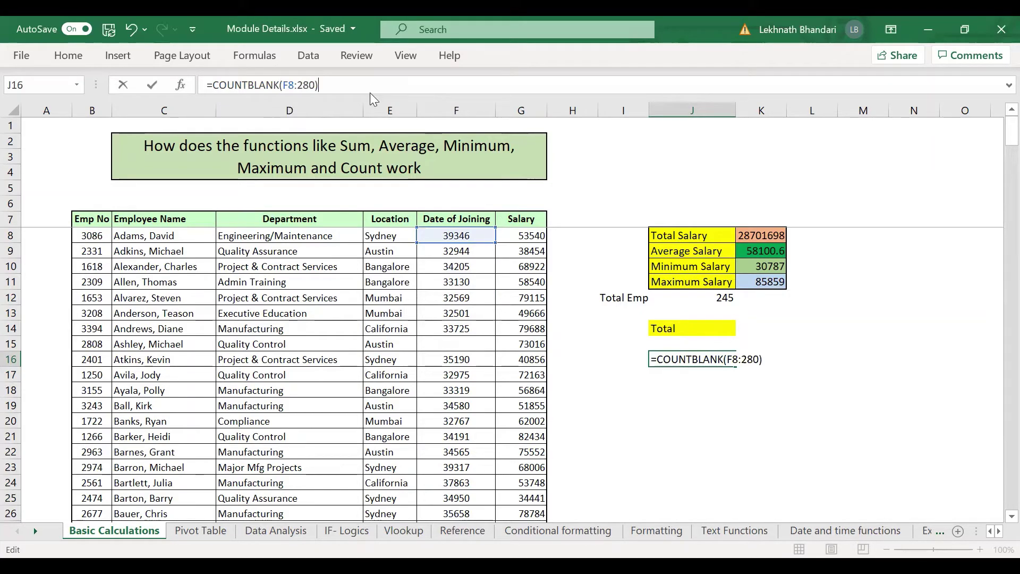
{"action": "key", "text": "Return"}
{"action": "key", "text": "Return"}
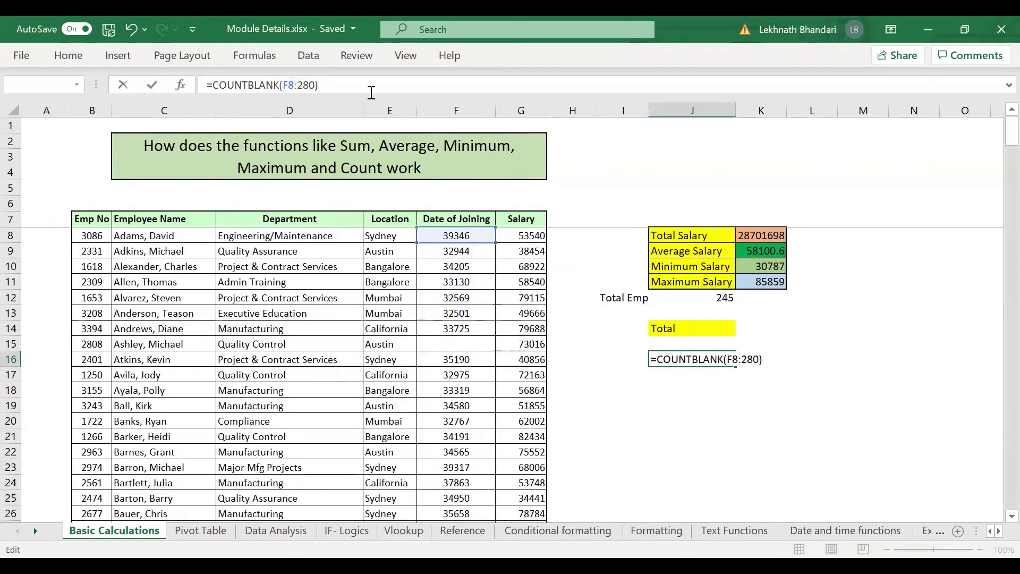
{"action": "key", "text": "Return"}
{"action": "key", "text": "Return"}
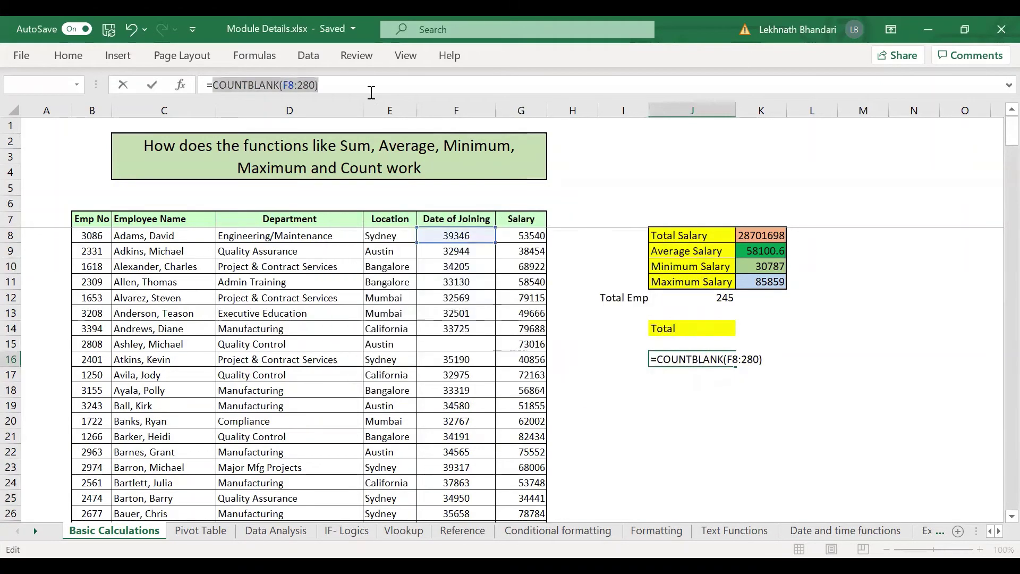
Step: Correct the COUNTBLANK range to F8:F280 and enter the formula in J16
{"action": "left_click", "coordinate": [340, 84]}
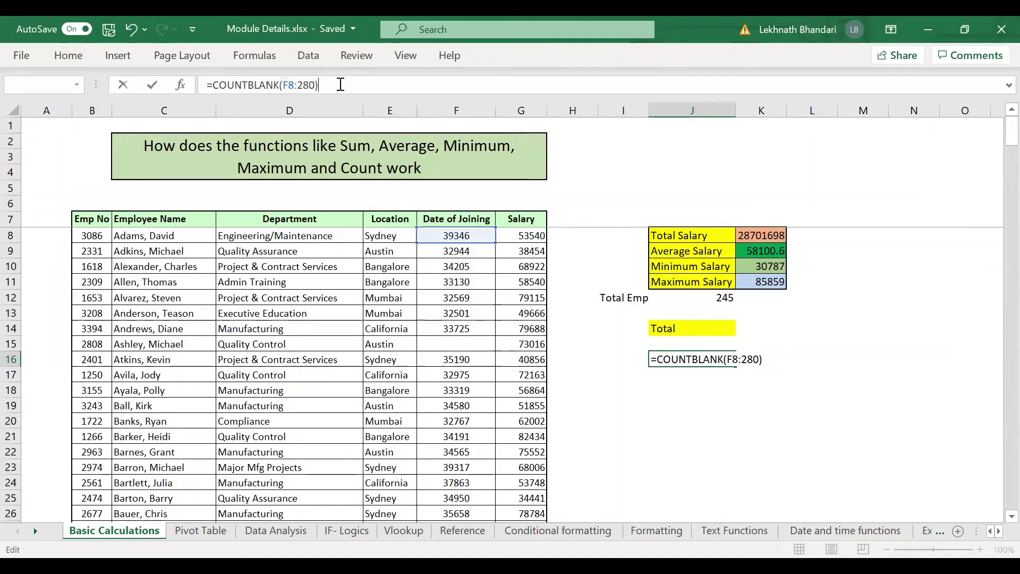
{"action": "key", "text": "Left"}
{"action": "key", "text": "Left"}
{"action": "key", "text": "Left"}
{"action": "key", "text": "Left"}
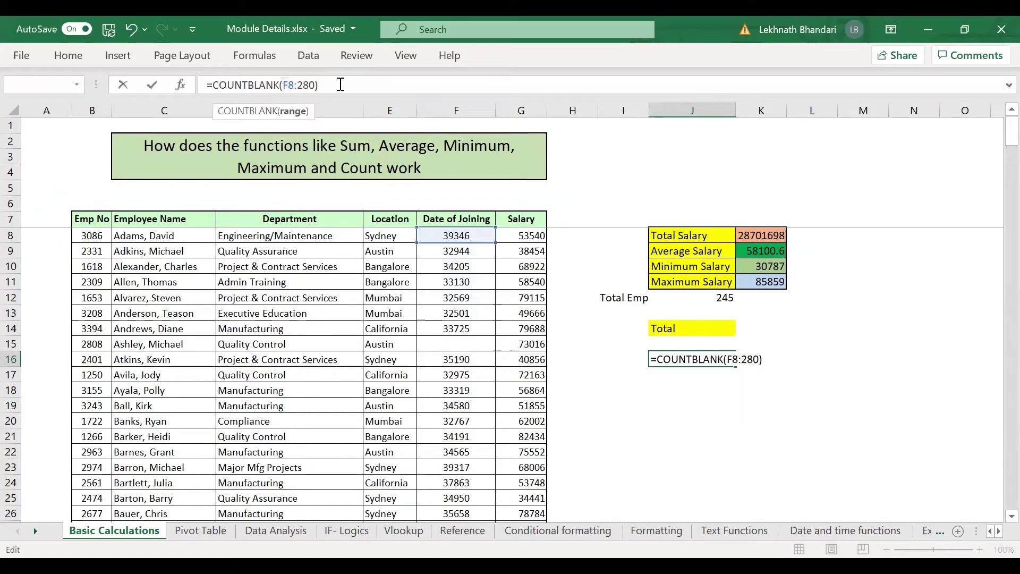
{"action": "type", "text": "F"}
{"action": "key", "text": "Return"}
Step: Examine the blank Date of Joining cells in column F, from F15 down to F250
{"action": "key", "text": "Up"}
{"action": "key", "text": "ctrl+Left"}
{"action": "key", "text": "Left"}
{"action": "key", "text": "Up"}
{"action": "key", "text": "Down"}
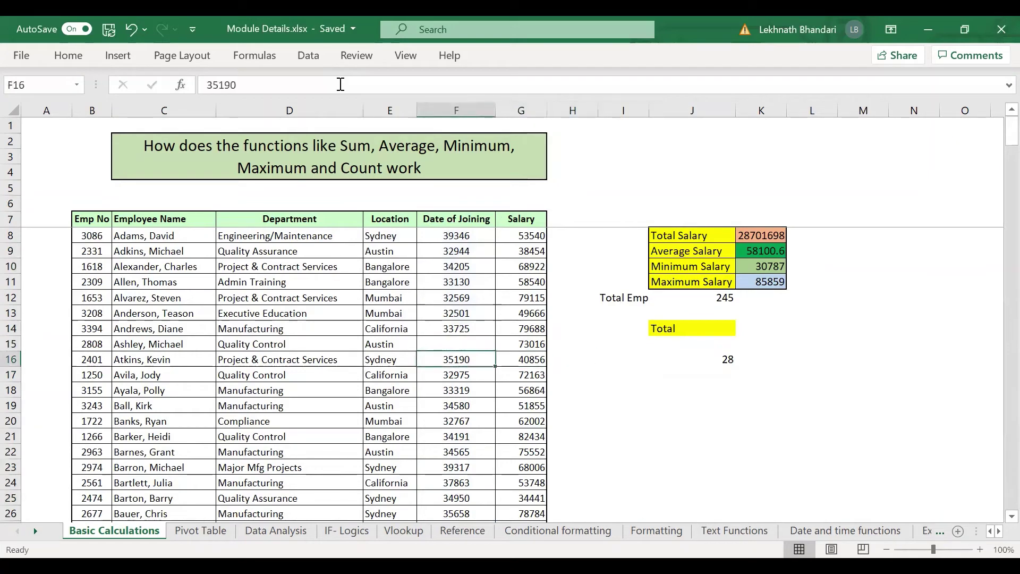
{"action": "key", "text": "Down"}
{"action": "key", "text": "Up"}
{"action": "key", "text": "Up"}
{"action": "key", "text": "Right"}
{"action": "key", "text": "Right"}
{"action": "key", "text": "Down"}
{"action": "key", "text": "Left"}
{"action": "key", "text": "Left"}
{"action": "key", "text": "ctrl+Down"}
{"action": "key", "text": "Down"}
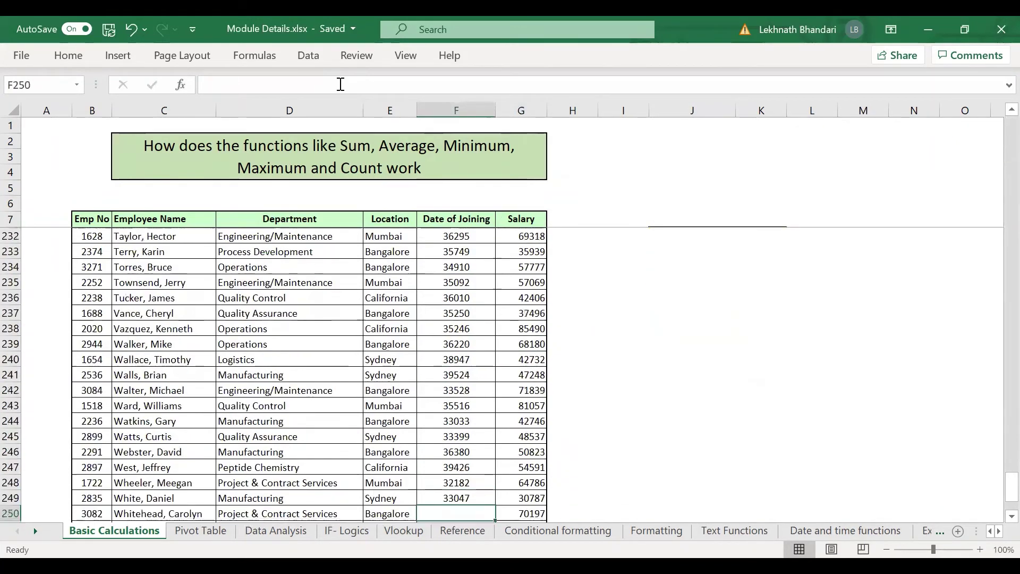
Step: Examine the last rows of the employee table and select the final four Date of Joining cells, F251:F254
{"action": "key", "text": "Down"}
{"action": "key", "text": "Left"}
{"action": "key", "text": "ctrl+Down"}
{"action": "key", "text": "Down"}
{"action": "key", "text": "Down"}
{"action": "key", "text": "Down"}
{"action": "key", "text": "Down"}
{"action": "key", "text": "Down"}
{"action": "key", "text": "Up"}
{"action": "key", "text": "Up"}
{"action": "key", "text": "Up"}
{"action": "key", "text": "Up"}
{"action": "key", "text": "Right"}
{"action": "key", "text": "Up"}
{"action": "key", "text": "shift+Up"}
{"action": "key", "text": "shift+Up"}
{"action": "key", "text": "shift+Up"}
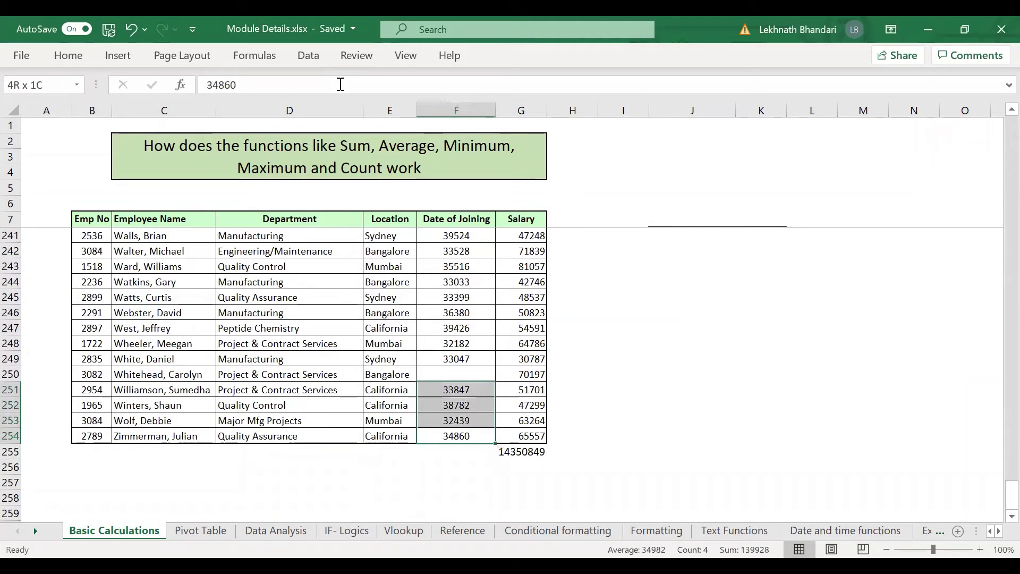
Step: Select the Date of Joining cells from F8 down to F34
{"action": "key", "text": "ctrl+shift+Up"}
{"action": "key", "text": "ctrl+shift+Up"}
{"action": "key", "text": "Right"}
{"action": "key", "text": "Up"}
{"action": "key", "text": "Left"}
{"action": "key", "text": "Up"}
{"action": "key", "text": "Up"}
{"action": "key", "text": "Up"}
{"action": "key", "text": "Up"}
{"action": "key", "text": "Up"}
{"action": "key", "text": "ctrl+Up"}
{"action": "key", "text": "Down"}
{"action": "key", "text": "Down"}
{"action": "key", "text": "Up"}
{"action": "key", "text": "Up"}
{"action": "key", "text": "Up"}
{"action": "key", "text": "Up"}
{"action": "key", "text": "Up"}
{"action": "key", "text": "Up"}
{"action": "key", "text": "Up"}
{"action": "key", "text": "Up"}
{"action": "key", "text": "Up"}
{"action": "key", "text": "Up"}
{"action": "key", "text": "Up"}
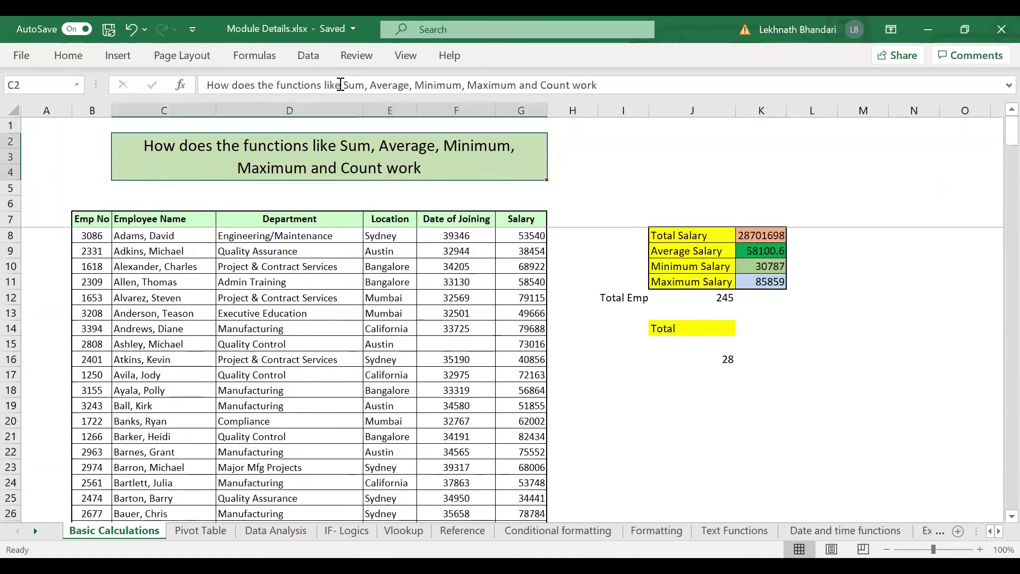
{"action": "key", "text": "Down"}
{"action": "key", "text": "Left"}
{"action": "key", "text": "Right"}
{"action": "key", "text": "shift+Down"}
{"action": "key", "text": "shift+Down"}
{"action": "key", "text": "shift+Down"}
{"action": "key", "text": "shift+Down"}
{"action": "key", "text": "shift+Down"}
{"action": "key", "text": "shift+Down"}
{"action": "key", "text": "shift+Down"}
{"action": "key", "text": "shift+Down"}
{"action": "key", "text": "shift+Down"}
{"action": "key", "text": "shift+Down"}
{"action": "key", "text": "shift+Down"}
{"action": "key", "text": "shift+Down"}
{"action": "key", "text": "shift+Down"}
{"action": "key", "text": "shift+Down"}
{"action": "key", "text": "shift+Down"}
{"action": "key", "text": "shift+Down"}
{"action": "key", "text": "shift+Down"}
{"action": "key", "text": "shift+Down"}
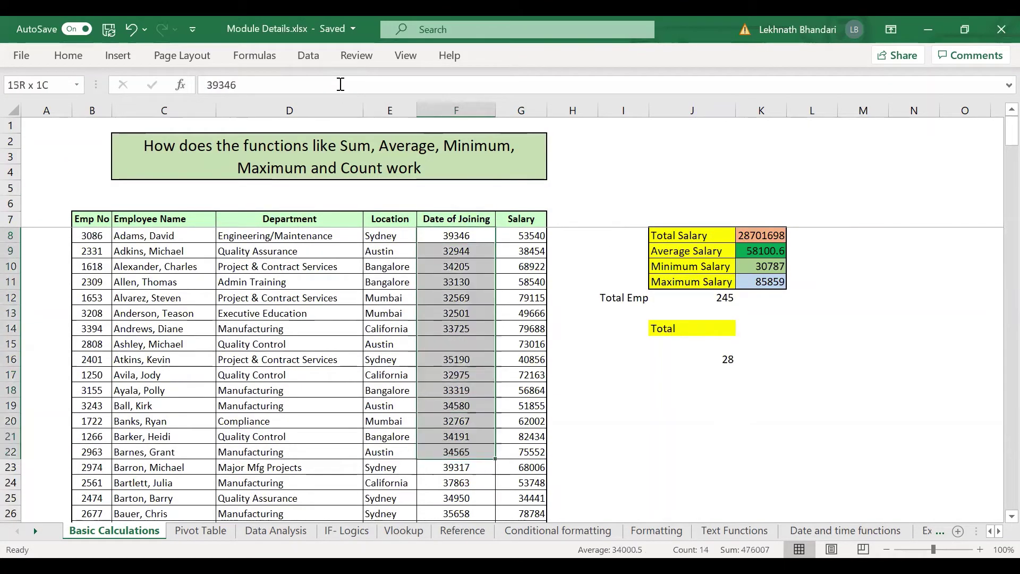
{"action": "key", "text": "shift+Down"}
{"action": "key", "text": "shift+Down"}
{"action": "key", "text": "shift+Down"}
{"action": "key", "text": "shift+Down"}
{"action": "key", "text": "shift+Down"}
{"action": "key", "text": "shift+Down"}
{"action": "key", "text": "shift+Down"}
{"action": "key", "text": "shift+Down"}
{"action": "key", "text": "ctrl+q"}
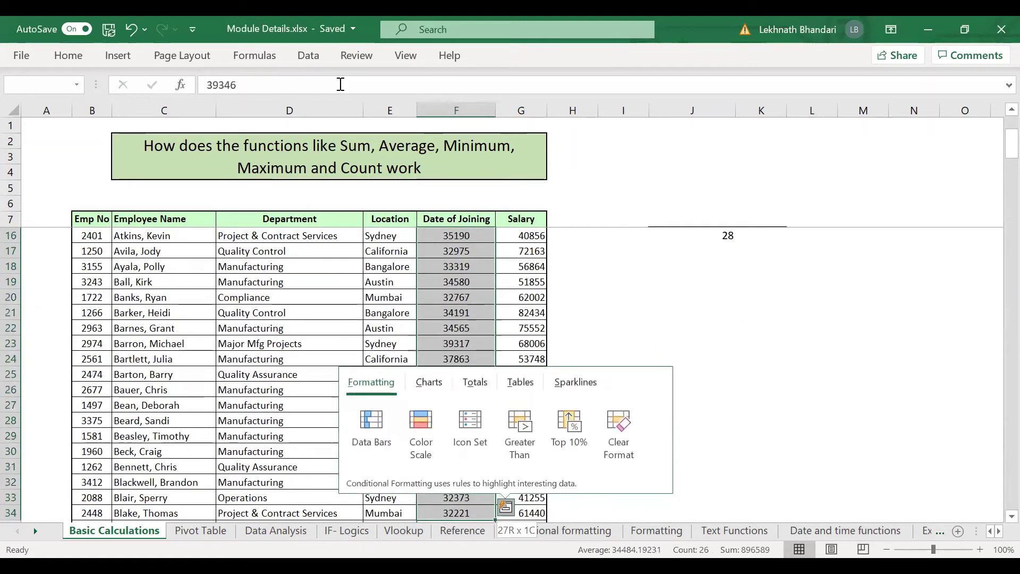
{"action": "key", "text": "Escape"}
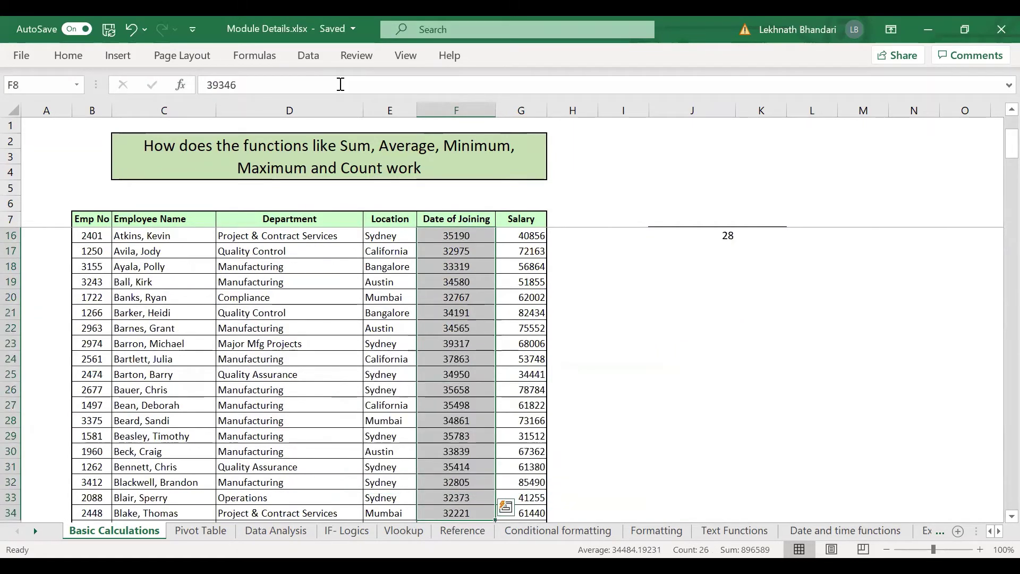
Step: Extend the Date of Joining selection down to the last table row so it covers F8:F254
{"action": "key", "text": "shift+Down"}
{"action": "key", "text": "shift+Down"}
{"action": "key", "text": "shift+Down"}
{"action": "key", "text": "shift+Down"}
{"action": "key", "text": "shift+Down"}
{"action": "key", "text": "shift+Down"}
{"action": "key", "text": "shift+Down"}
{"action": "key", "text": "shift+Down"}
{"action": "key", "text": "shift+Down"}
{"action": "key", "text": "shift+Down"}
{"action": "key", "text": "shift+Down"}
{"action": "key", "text": "shift+Down"}
{"action": "key", "text": "shift+Down"}
{"action": "key", "text": "shift+Down"}
{"action": "key", "text": "shift+Down"}
{"action": "key", "text": "shift+Down"}
{"action": "key", "text": "shift+Down"}
{"action": "key", "text": "shift+Down"}
{"action": "key", "text": "shift+Down"}
{"action": "key", "text": "shift+Down"}
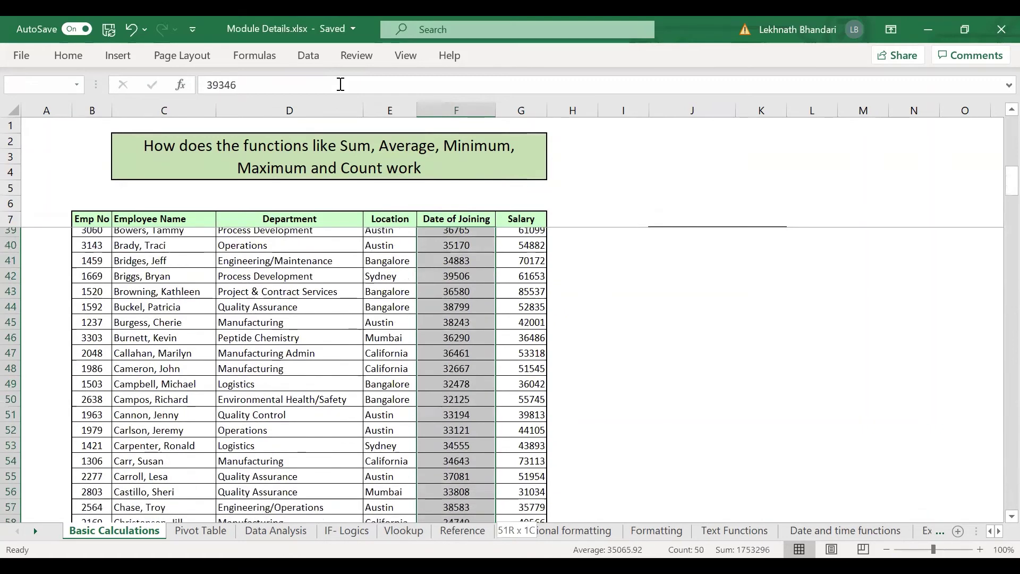
{"action": "key", "text": "shift+Down"}
{"action": "key", "text": "shift+Down"}
{"action": "key", "text": "shift+Down"}
{"action": "key", "text": "shift+Down"}
{"action": "key", "text": "shift+Down"}
{"action": "key", "text": "shift+Down"}
{"action": "key", "text": "shift+Down"}
{"action": "key", "text": "shift+Down"}
{"action": "key", "text": "shift+Down"}
{"action": "key", "text": "shift+Down"}
{"action": "key", "text": "shift+Down"}
{"action": "key", "text": "shift+Down"}
{"action": "key", "text": "shift+Down"}
{"action": "key", "text": "shift+Down"}
{"action": "key", "text": "shift+Down"}
{"action": "key", "text": "shift+Down"}
{"action": "key", "text": "shift+Down"}
{"action": "key", "text": "shift+Down"}
{"action": "key", "text": "shift+Down"}
{"action": "key", "text": "shift+Down"}
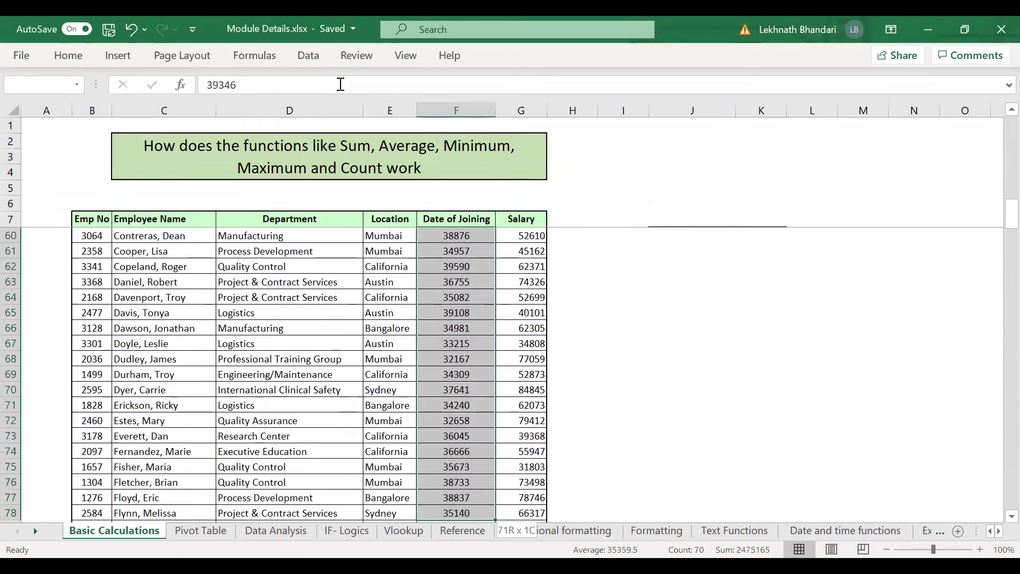
{"action": "key", "text": "shift+Down"}
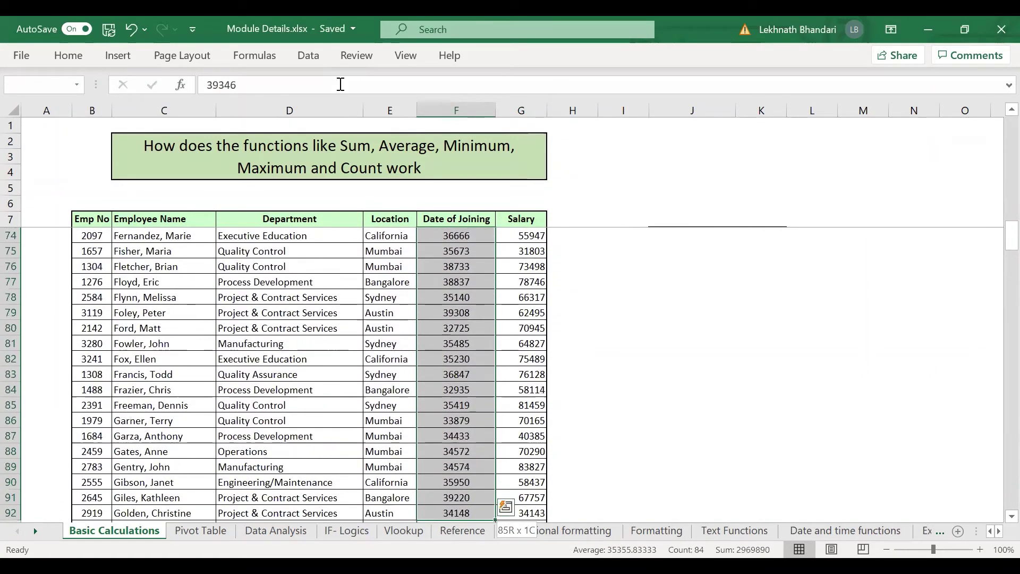
{"action": "key", "text": "ctrl+shift+Down"}
{"action": "key", "text": "shift+Down"}
{"action": "key", "text": "shift+Down"}
{"action": "key", "text": "shift+Down"}
{"action": "key", "text": "shift+Down"}
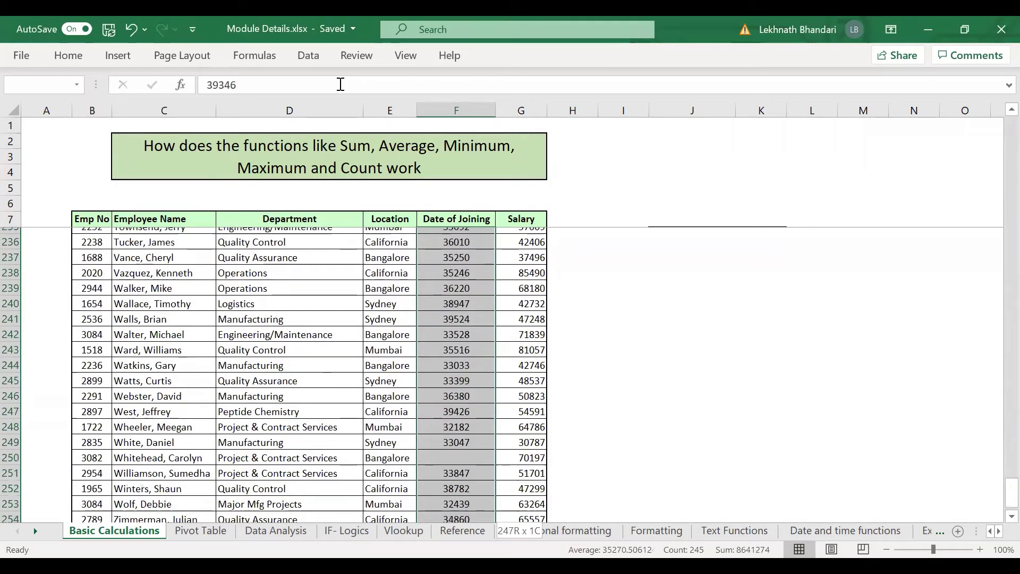
{"action": "key", "text": "ctrl+shift+Down"}
{"action": "key", "text": "ctrl+shift+Up"}
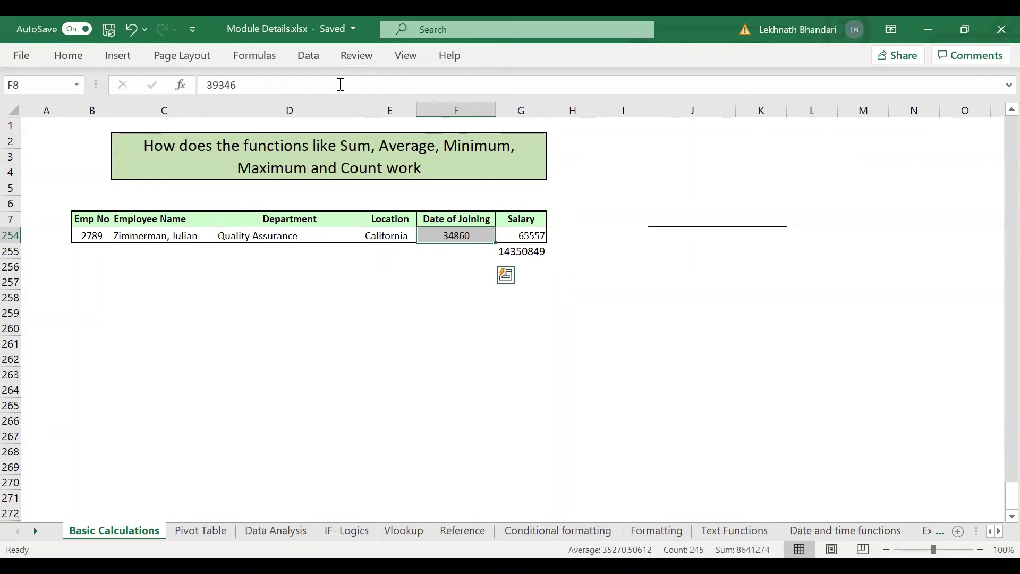
Step: Open the COUNTBLANK formula in J16 for editing
{"action": "key", "text": "Up"}
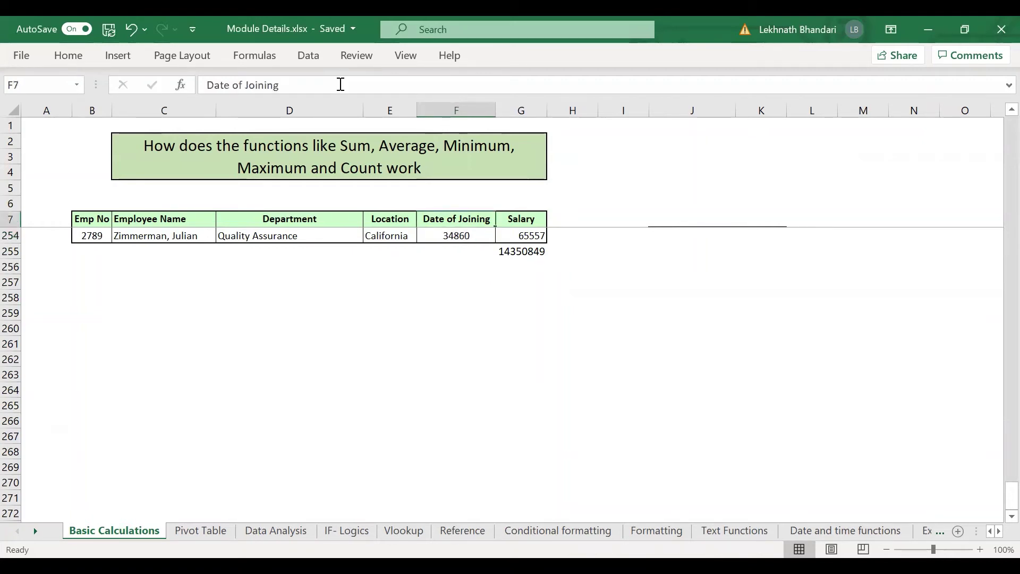
{"action": "key", "text": "Down"}
{"action": "key", "text": "Down"}
{"action": "key", "text": "Up"}
{"action": "key", "text": "Up"}
{"action": "key", "text": "Up"}
{"action": "key", "text": "Up"}
{"action": "key", "text": "Up"}
{"action": "key", "text": "Up"}
{"action": "key", "text": "Down"}
{"action": "key", "text": "Down"}
{"action": "key", "text": "Down"}
{"action": "key", "text": "Down"}
{"action": "key", "text": "Down"}
{"action": "key", "text": "Down"}
{"action": "key", "text": "Down"}
{"action": "key", "text": "Down"}
{"action": "key", "text": "Down"}
{"action": "key", "text": "Down"}
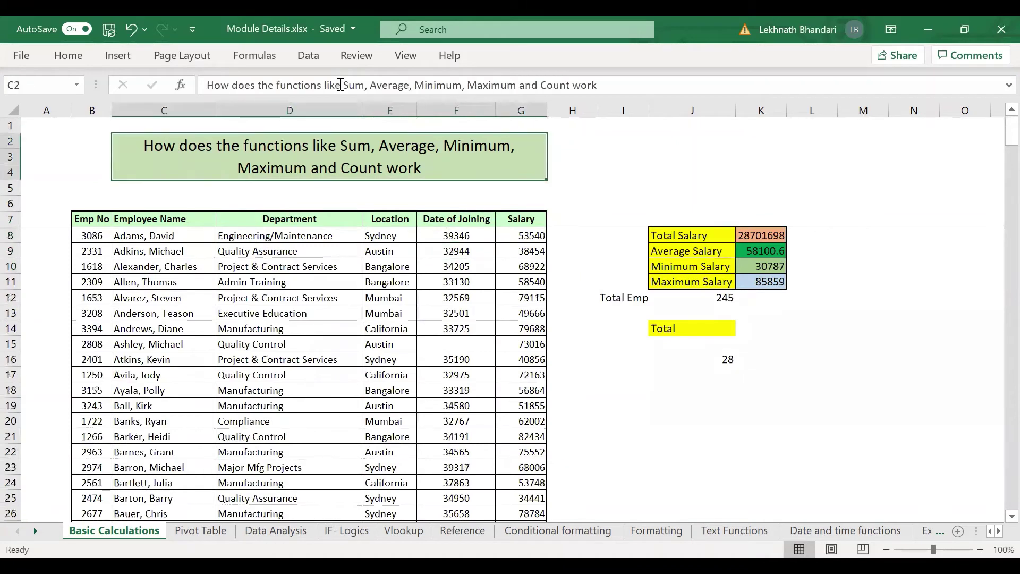
{"action": "key", "text": "Right"}
{"action": "key", "text": "Down"}
{"action": "key", "text": "Right"}
{"action": "key", "text": "Right"}
{"action": "key", "text": "Right"}
{"action": "key", "text": "Down"}
{"action": "key", "text": "Down"}
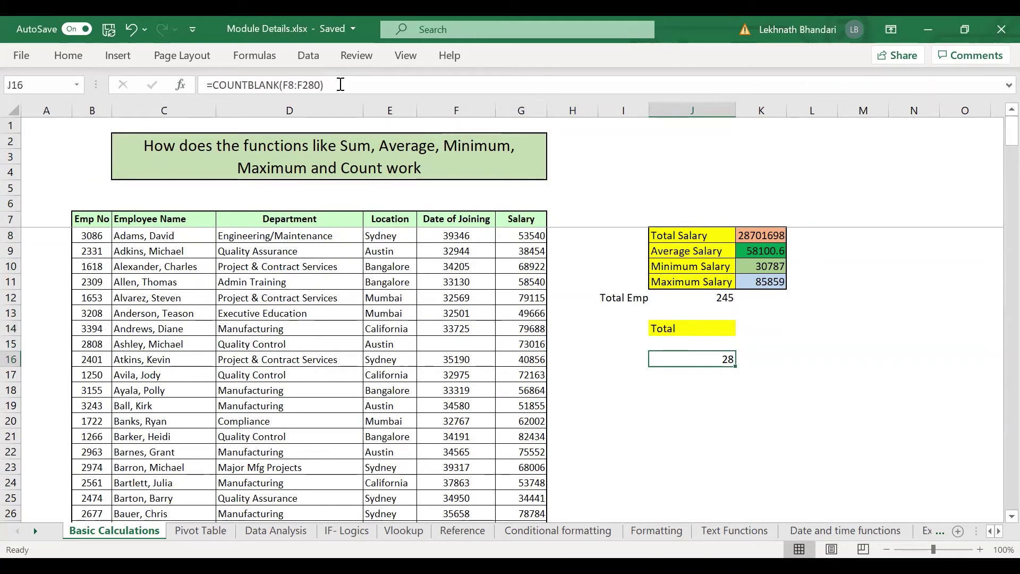
{"action": "key", "text": "F2"}
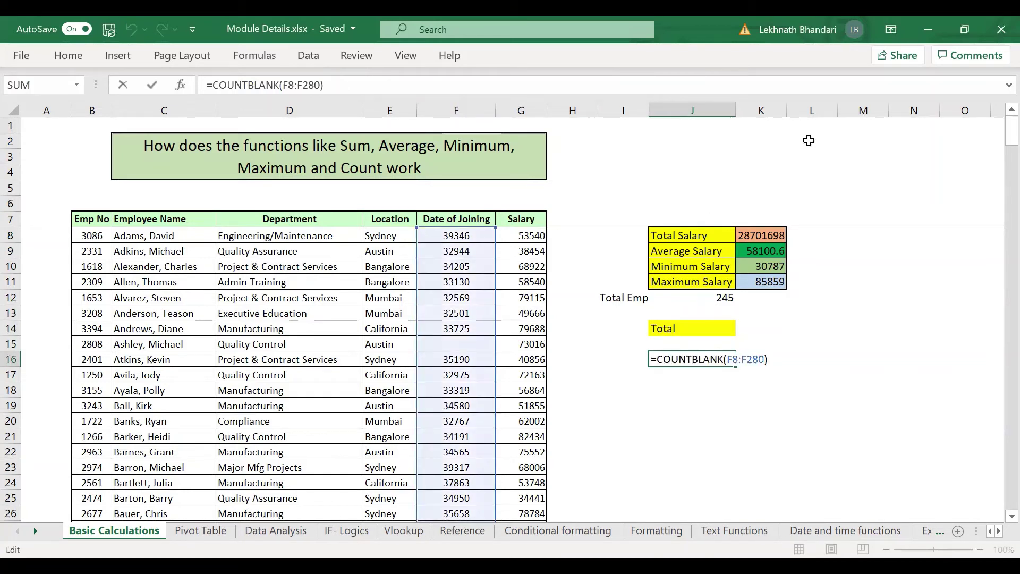
Step: Examine how far the highlighted COUNTBLANK range extends past the last employee row, down to F280
{"action": "left_click_drag", "start_coordinate": [999, 234], "coordinate": [997, 526]}
{"action": "scroll", "coordinate": [997, 526], "scroll_direction": "down", "scroll_amount": 4}
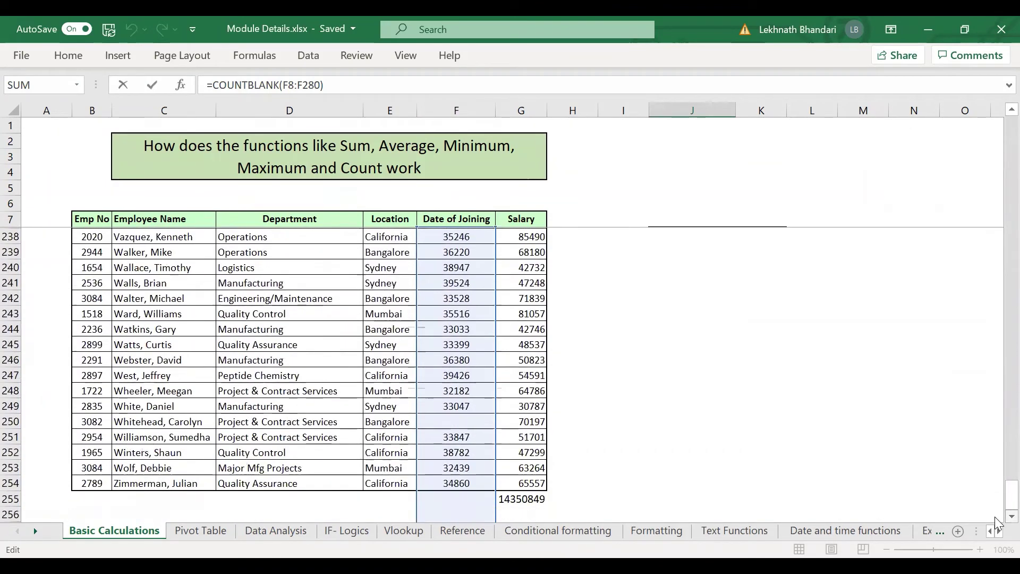
{"action": "scroll", "coordinate": [997, 526], "scroll_direction": "down", "scroll_amount": 6}
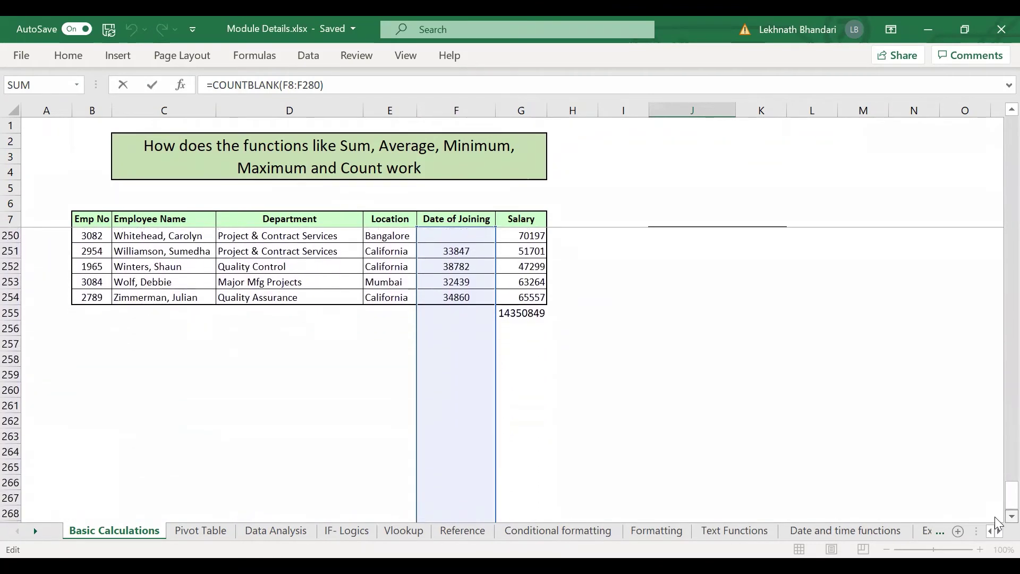
{"action": "scroll", "coordinate": [997, 526], "scroll_direction": "down", "scroll_amount": 2}
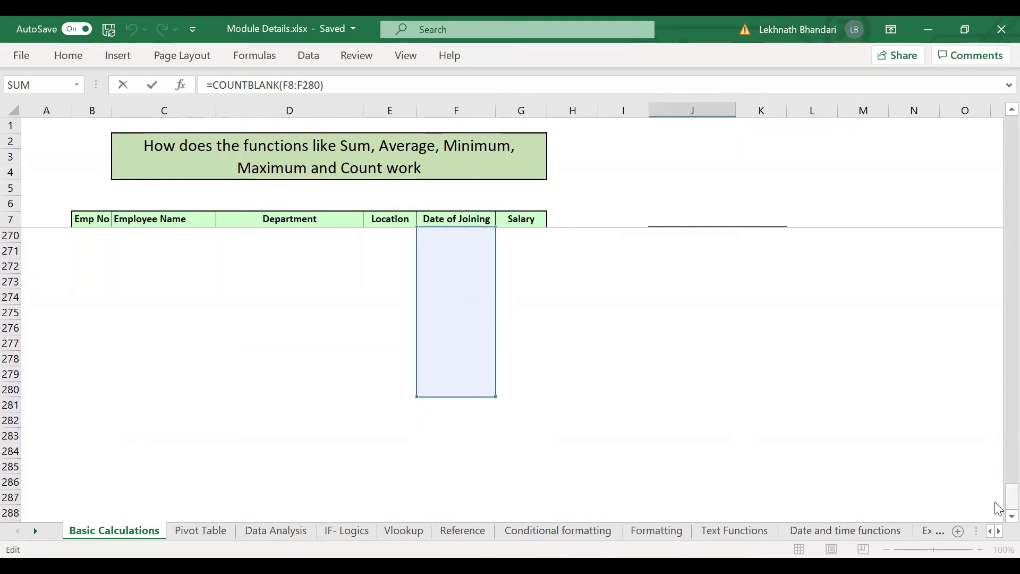
{"action": "left_click_drag", "start_coordinate": [996, 498], "coordinate": [1001, 414]}
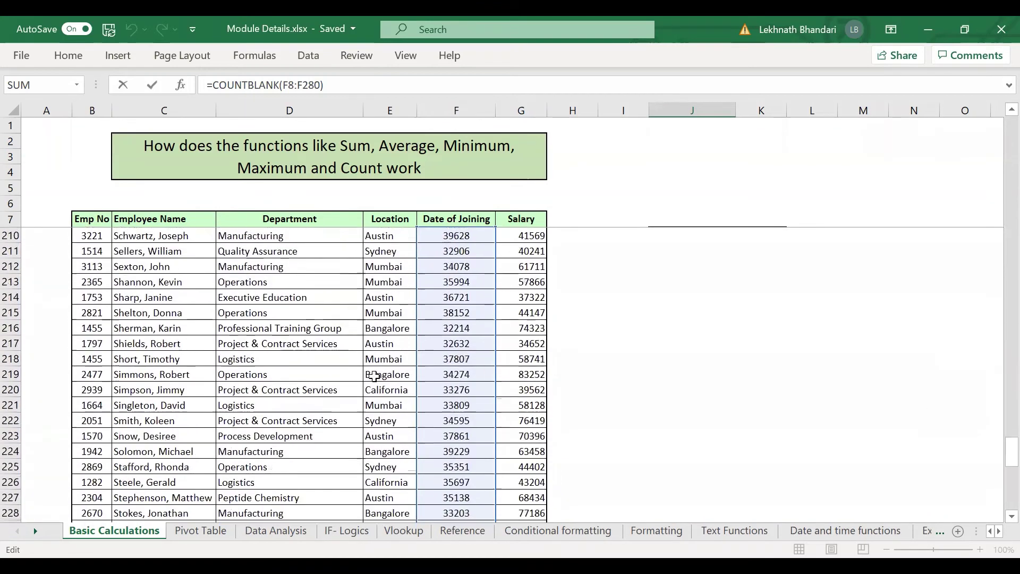
Step: Leave the formula and go to the last filled Date of Joining cell, F254
{"action": "left_click", "coordinate": [392, 359]}
{"action": "key", "text": "ctrl+Down"}
{"action": "key", "text": "Down"}
{"action": "scroll", "coordinate": [394, 361], "scroll_direction": "down", "scroll_amount": 1}
{"action": "key", "text": "Up"}
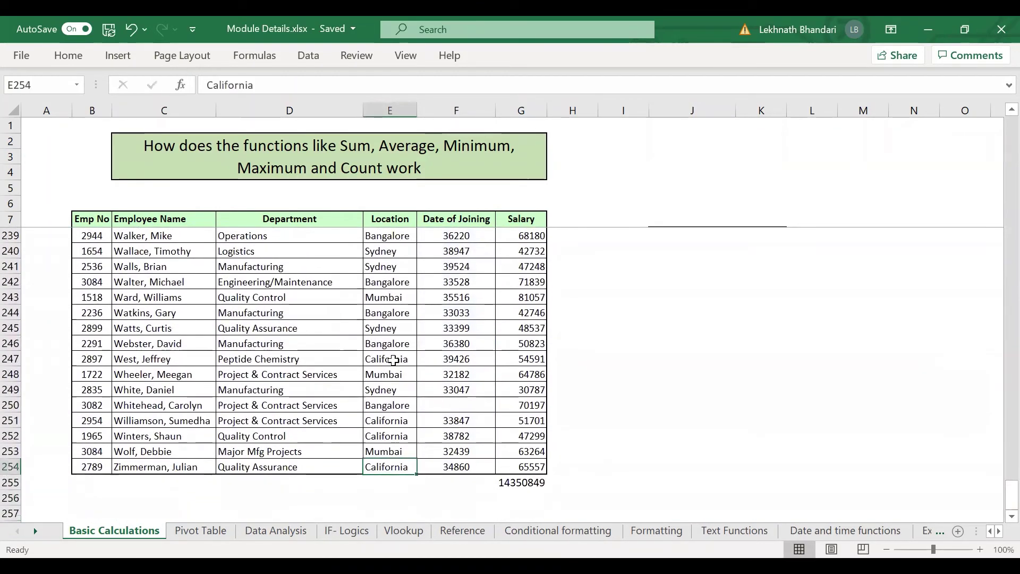
{"action": "key", "text": "Right"}
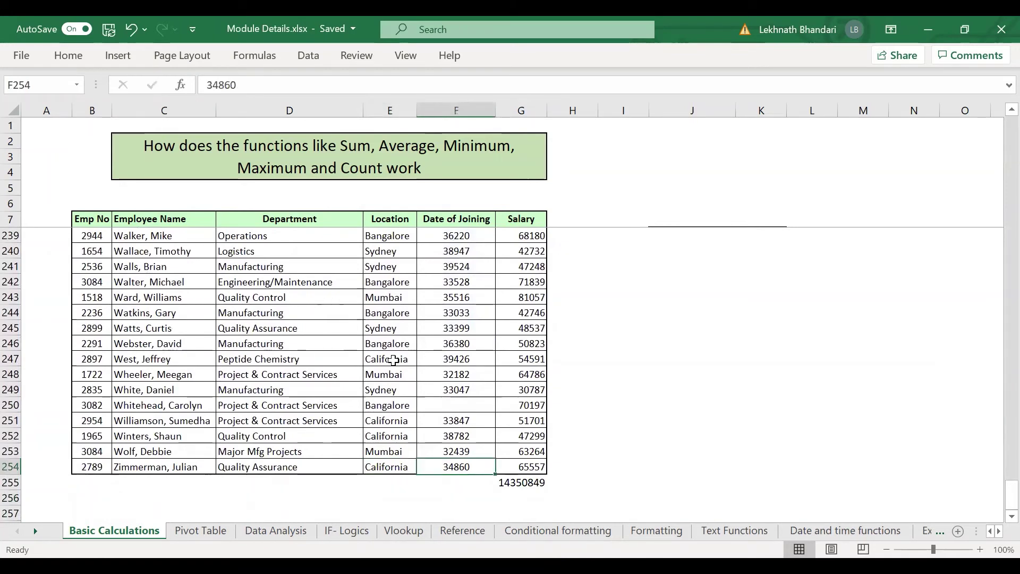
Step: Return from the end of the Date of Joining column to the COUNTBLANK formula cell J16
{"action": "key", "text": "ctrl+Up"}
{"action": "key", "text": "Down"}
{"action": "key", "text": "Down"}
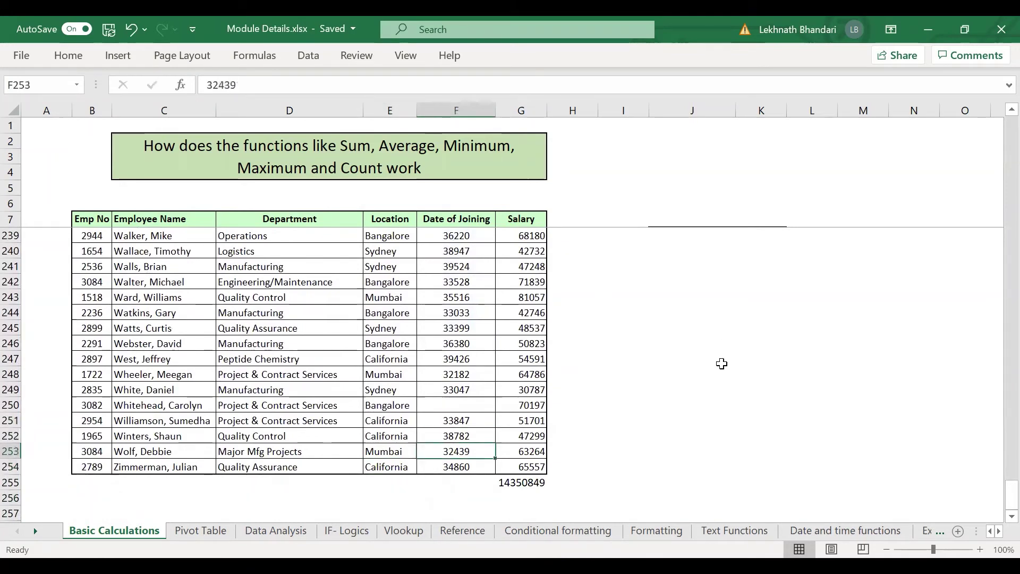
{"action": "key", "text": "Right"}
{"action": "key", "text": "Right"}
{"action": "key", "text": "ctrl+Up"}
{"action": "key", "text": "Down"}
{"action": "key", "text": "Left"}
{"action": "key", "text": "ctrl+Down"}
{"action": "key", "text": "Down"}
{"action": "key", "text": "Right"}
{"action": "key", "text": "Right"}
{"action": "key", "text": "Right"}
{"action": "key", "text": "Right"}
{"action": "key", "text": "Down"}
{"action": "key", "text": "Down"}
{"action": "key", "text": "Right"}
{"action": "key", "text": "Right"}
{"action": "key", "text": "Down"}
{"action": "key", "text": "Down"}
{"action": "key", "text": "Down"}
{"action": "key", "text": "Right"}
{"action": "key", "text": "Down"}
{"action": "key", "text": "Down"}
{"action": "key", "text": "Down"}
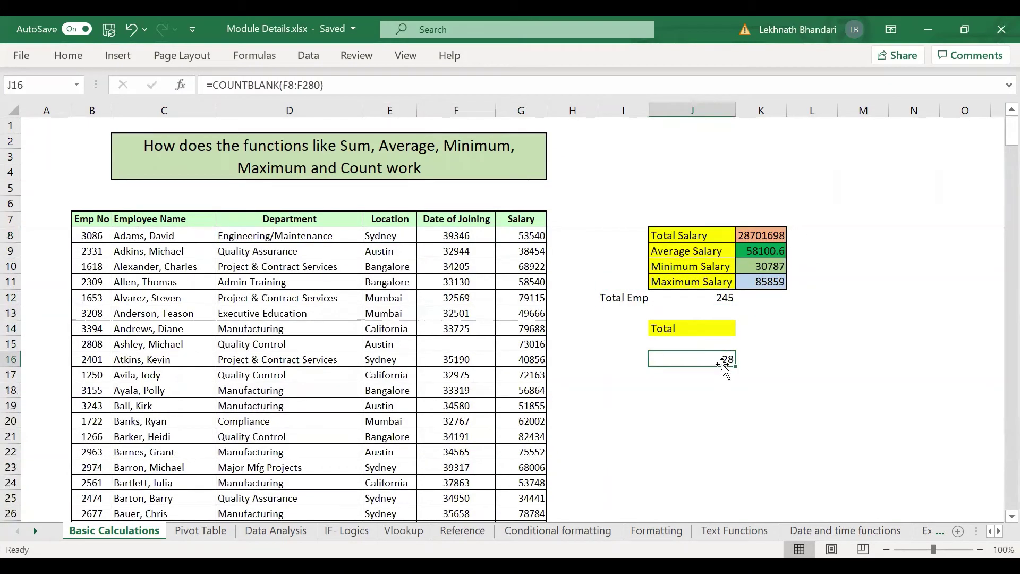
Step: Change the COUNTBLANK range in J16 to F8:F243
{"action": "left_click", "coordinate": [315, 84]}
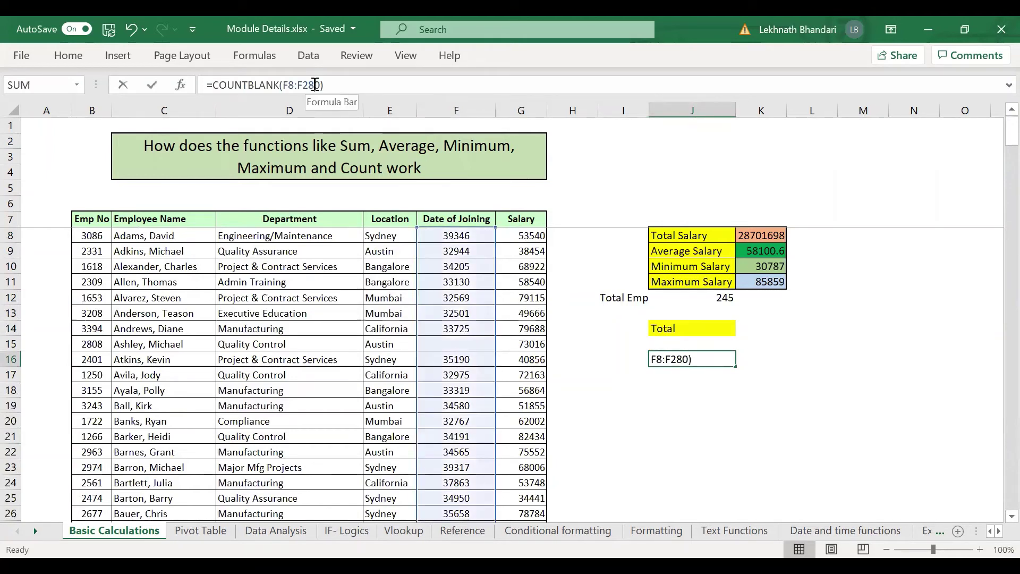
{"action": "key", "text": "BackSpace"}
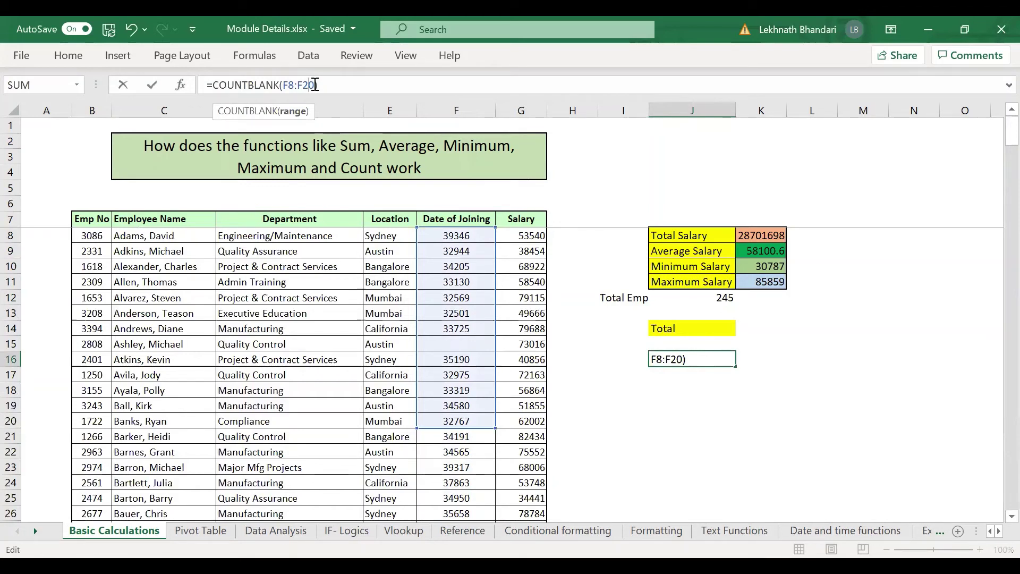
{"action": "key", "text": "BackSpace"}
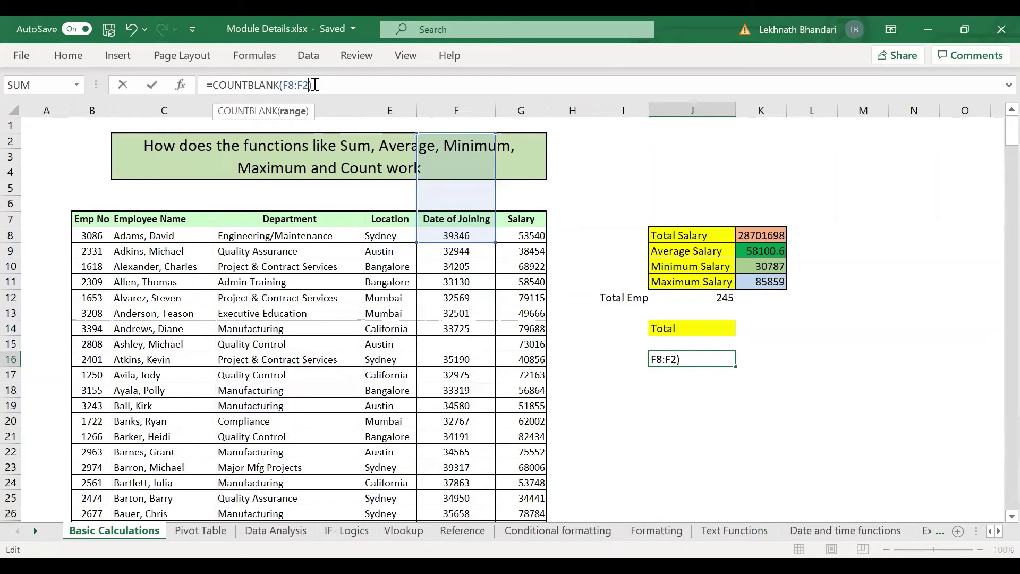
{"action": "key", "text": "BackSpace"}
{"action": "type", "text": "243"}
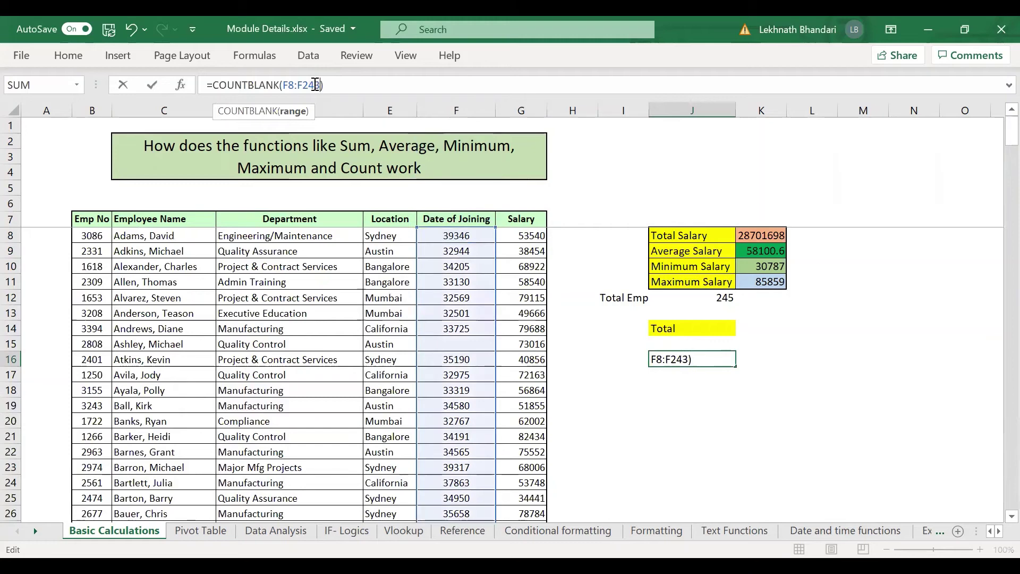
Step: Compare the highlighted range with the table's last row and correct the formula in J16 to =COUNTBLANK(F8:F254)
{"action": "left_click_drag", "start_coordinate": [1011, 131], "coordinate": [996, 344]}
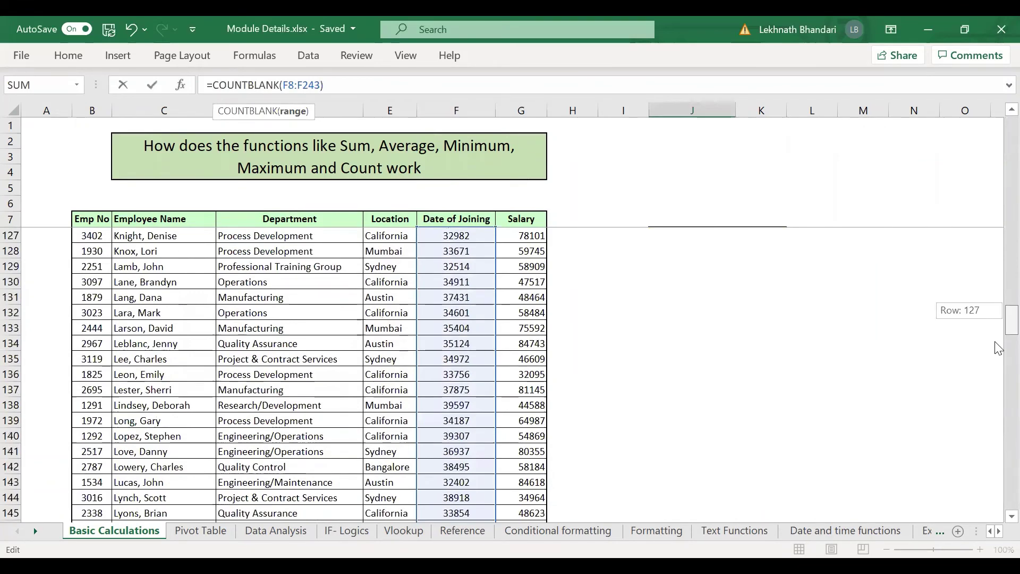
{"action": "left_click_drag", "start_coordinate": [998, 399], "coordinate": [998, 505]}
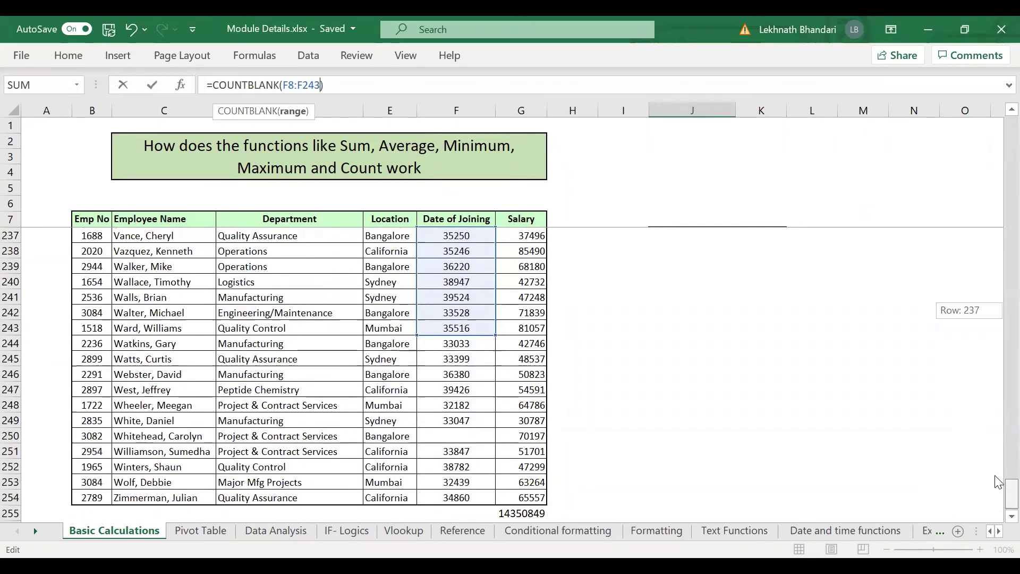
{"action": "left_click_drag", "start_coordinate": [997, 287], "coordinate": [997, 290]}
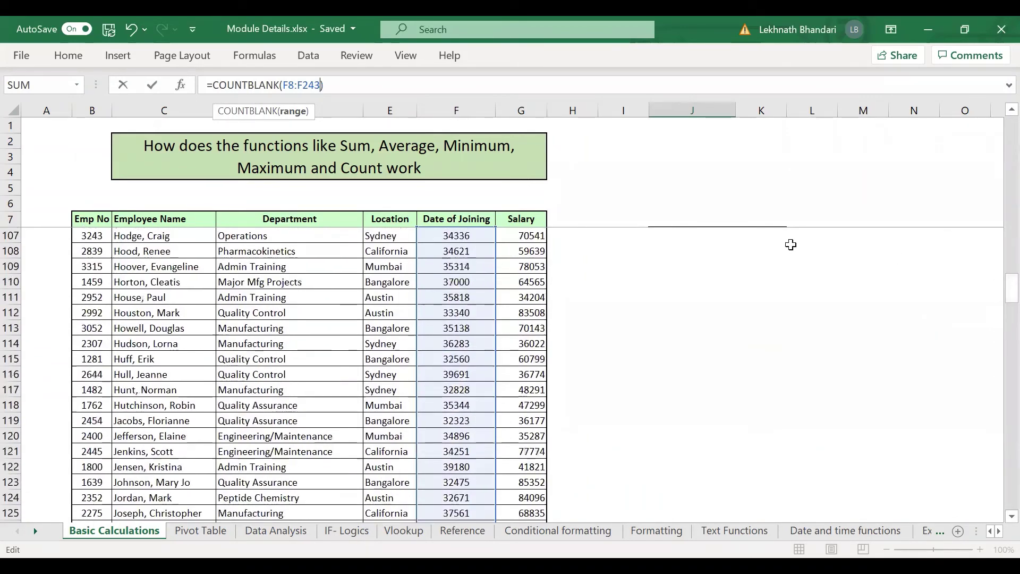
{"action": "key", "text": "BackSpace"}
{"action": "key", "text": "BackSpace"}
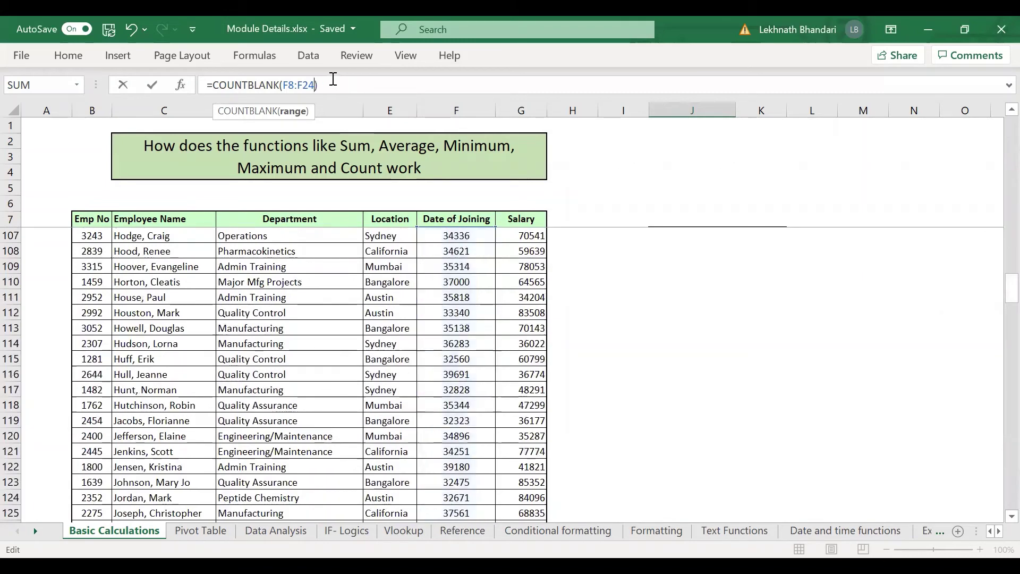
{"action": "type", "text": "54"}
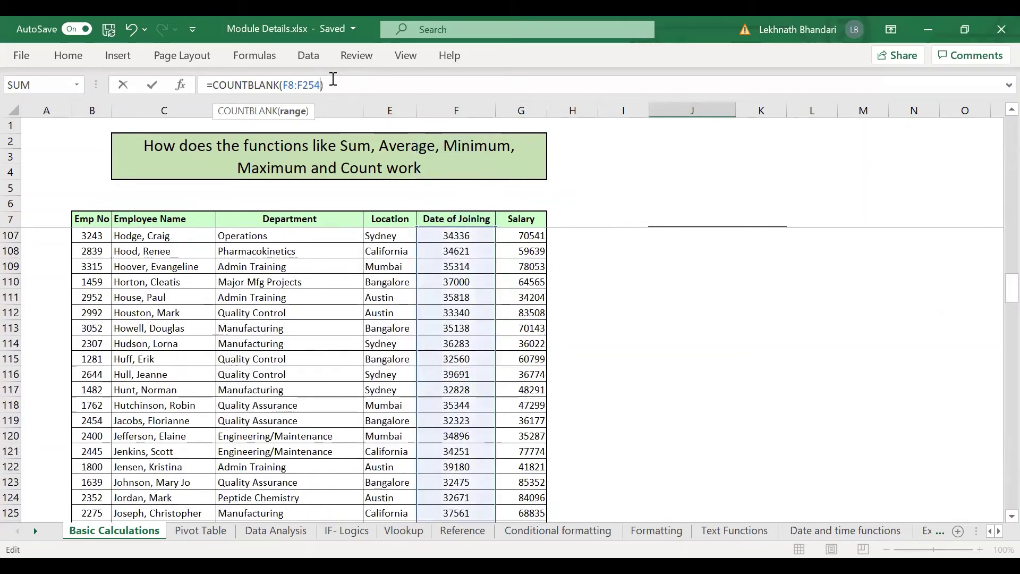
{"action": "key", "text": "Return"}
Step: Examine the Date of Joining column for its blank cells, from the first rows down to the end of the table
{"action": "key", "text": "Up"}
{"action": "key", "text": "Up"}
{"action": "key", "text": "Up"}
{"action": "key", "text": "Up"}
{"action": "key", "text": "Up"}
{"action": "key", "text": "Up"}
{"action": "key", "text": "Up"}
{"action": "key", "text": "Up"}
{"action": "key", "text": "Up"}
{"action": "key", "text": "Up"}
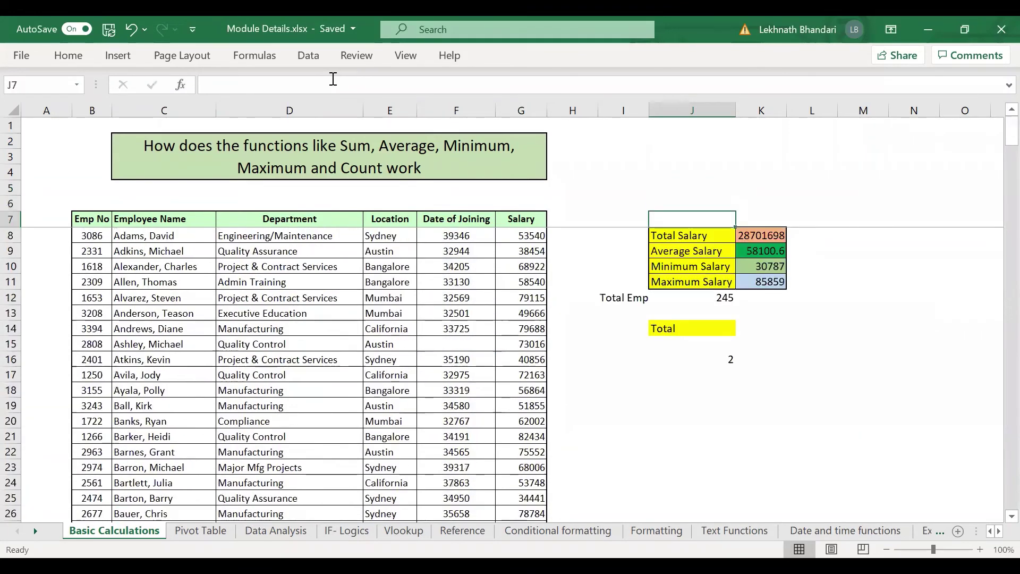
{"action": "key", "text": "Left"}
{"action": "key", "text": "Left"}
{"action": "key", "text": "Left"}
{"action": "key", "text": "Left"}
{"action": "key", "text": "Down"}
{"action": "key", "text": "Down"}
{"action": "key", "text": "Down"}
{"action": "key", "text": "Down"}
{"action": "key", "text": "Down"}
{"action": "key", "text": "Down"}
{"action": "key", "text": "Down"}
{"action": "key", "text": "Down"}
{"action": "key", "text": "Down"}
{"action": "key", "text": "ctrl+Down"}
{"action": "key", "text": "Down"}
{"action": "key", "text": "Down"}
{"action": "key", "text": "Down"}
{"action": "key", "text": "Down"}
{"action": "key", "text": "Down"}
{"action": "key", "text": "Down"}
{"action": "key", "text": "ctrl+Down"}
{"action": "key", "text": "ctrl+Up"}
{"action": "key", "text": "Up"}
{"action": "key", "text": "Up"}
{"action": "key", "text": "Up"}
{"action": "key", "text": "Up"}
{"action": "key", "text": "Up"}
{"action": "key", "text": "Up"}
{"action": "key", "text": "Up"}
Step: Go back up to the first blank Date of Joining cell and over to the COUNTBLANK result in J16
{"action": "key", "text": "ctrl+Up"}
{"action": "key", "text": "Up"}
{"action": "key", "text": "Up"}
{"action": "key", "text": "Up"}
{"action": "key", "text": "Up"}
{"action": "key", "text": "Up"}
{"action": "key", "text": "Up"}
{"action": "key", "text": "Up"}
{"action": "key", "text": "Up"}
{"action": "key", "text": "Up"}
{"action": "key", "text": "Up"}
{"action": "key", "text": "Down"}
{"action": "key", "text": "Down"}
{"action": "key", "text": "Down"}
{"action": "key", "text": "Down"}
{"action": "key", "text": "Down"}
{"action": "key", "text": "Down"}
{"action": "key", "text": "Down"}
{"action": "key", "text": "Down"}
{"action": "key", "text": "Down"}
{"action": "key", "text": "Right"}
{"action": "key", "text": "Right"}
{"action": "key", "text": "Right"}
{"action": "key", "text": "Down"}
{"action": "key", "text": "Down"}
{"action": "key", "text": "Down"}
{"action": "key", "text": "Up"}
{"action": "key", "text": "Right"}
{"action": "key", "text": "Up"}
{"action": "key", "text": "Up"}
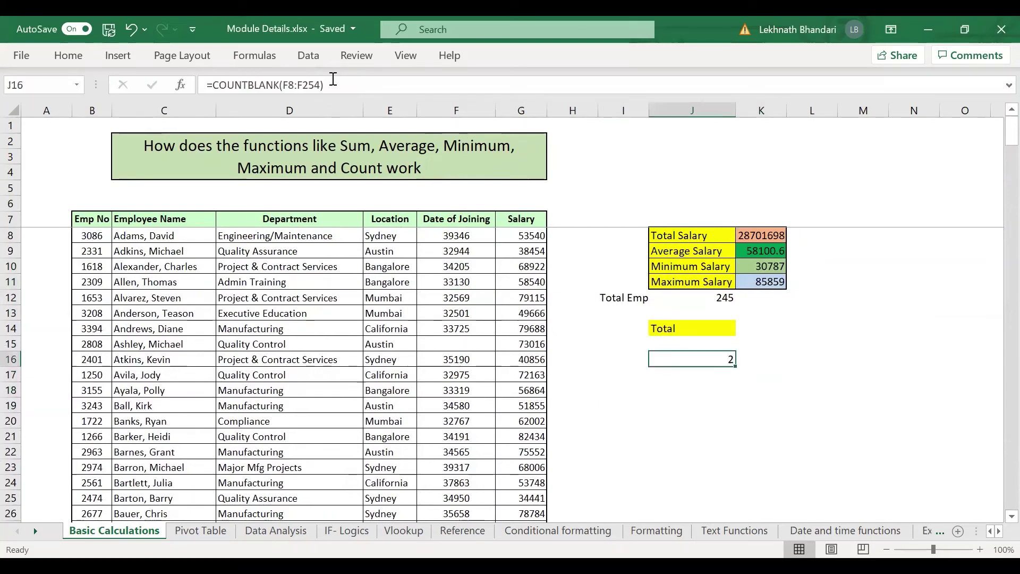
Step: Go to the blank Date of Joining cell F15 and save the workbook
{"action": "key", "text": "Left"}
{"action": "key", "text": "Left"}
{"action": "key", "text": "Left"}
{"action": "key", "text": "Left"}
{"action": "key", "text": "Up"}
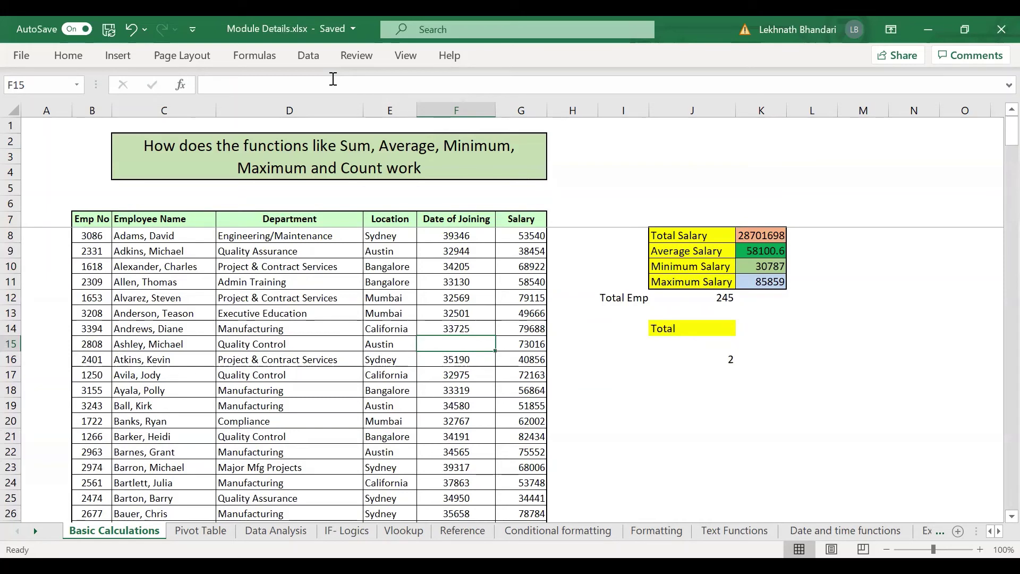
{"action": "key", "text": "ctrl+s"}
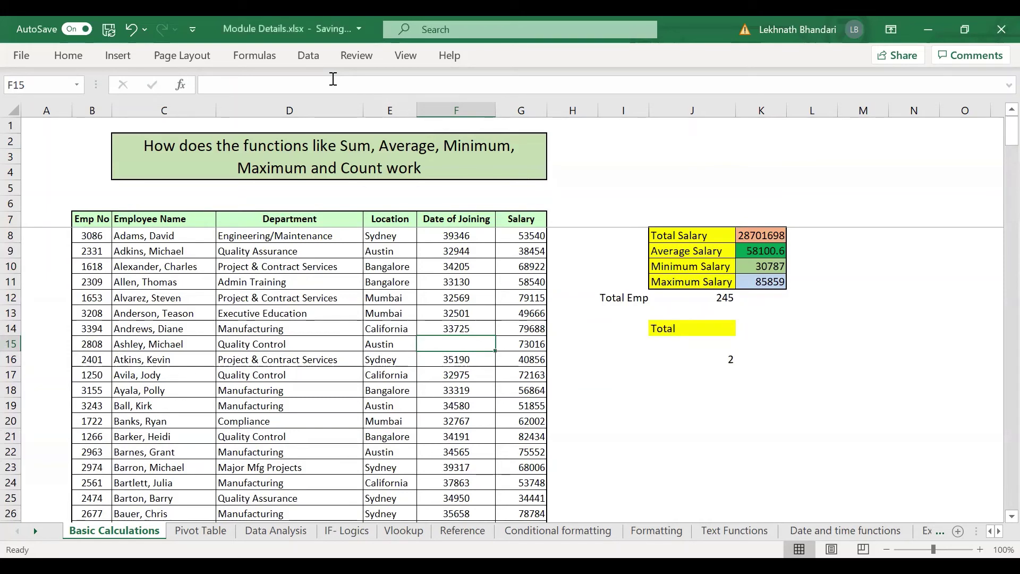
Step: Try to select the blank cells with Go To Special from the single cell F15
{"action": "key", "text": "ctrl+g"}
{"action": "left_click", "coordinate": [204, 371]}
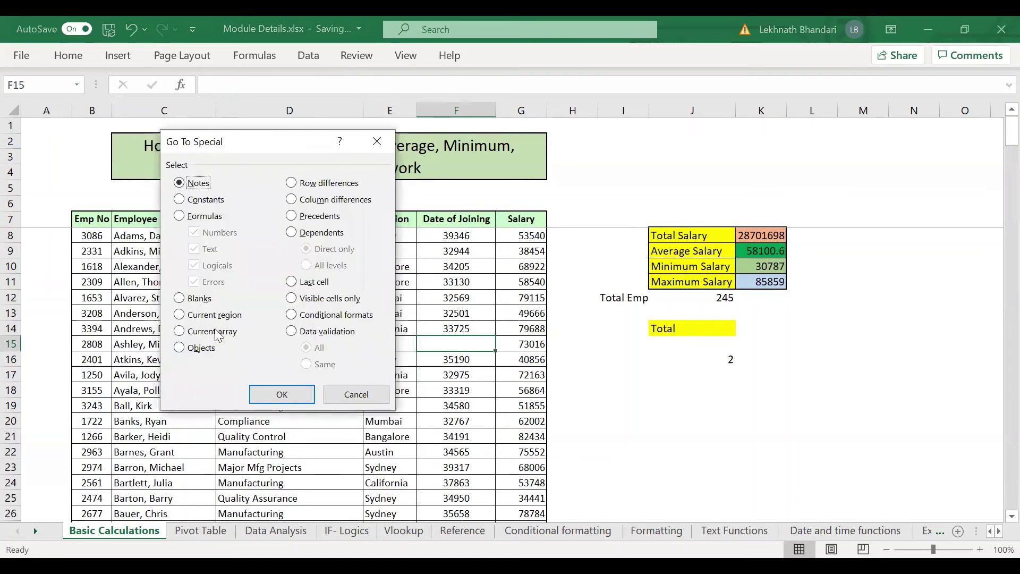
{"action": "left_click", "coordinate": [203, 299]}
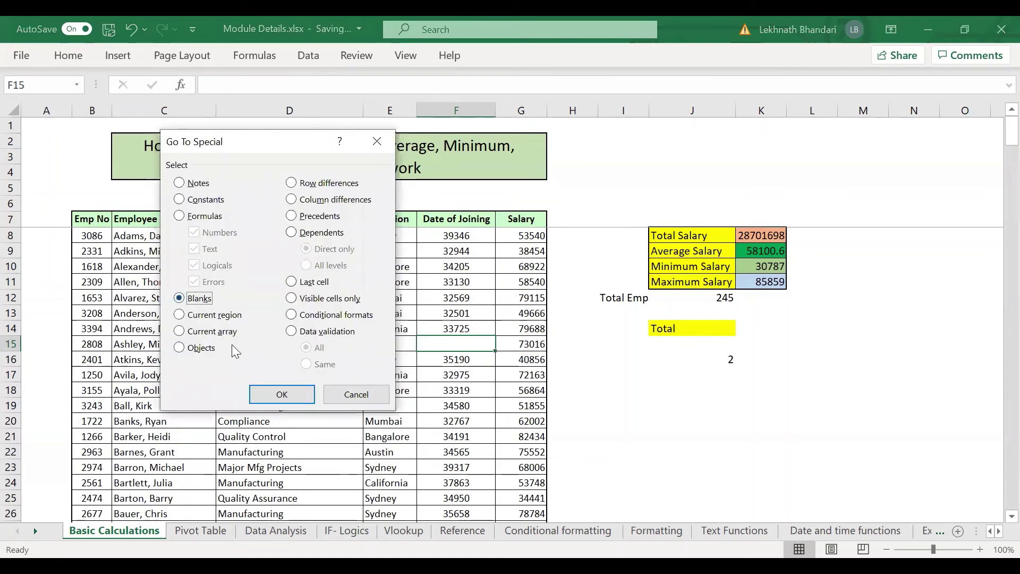
{"action": "left_click", "coordinate": [282, 396]}
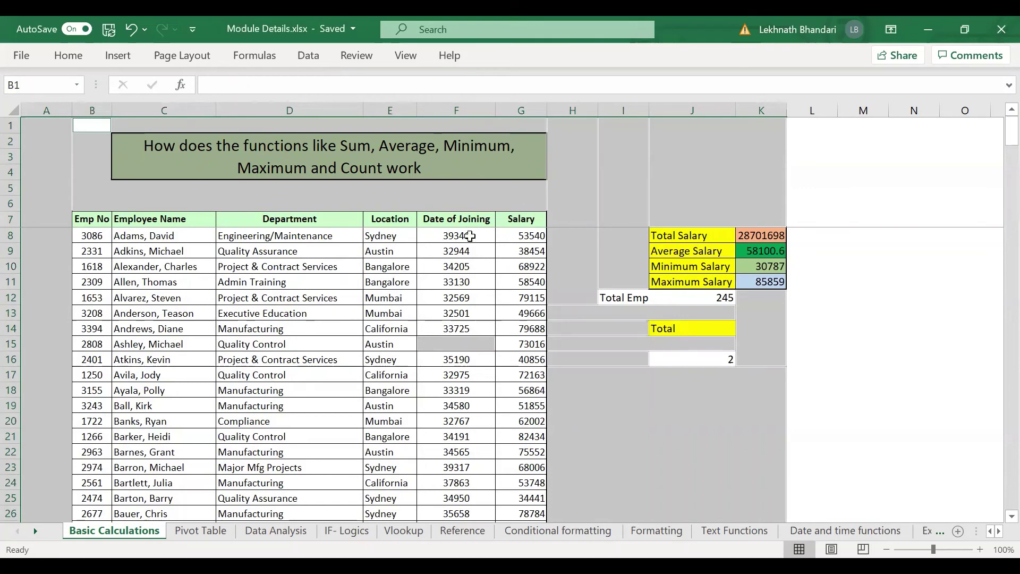
Step: Select the Date of Joining values from F8 down to the last table row, F254
{"action": "left_click", "coordinate": [445, 238]}
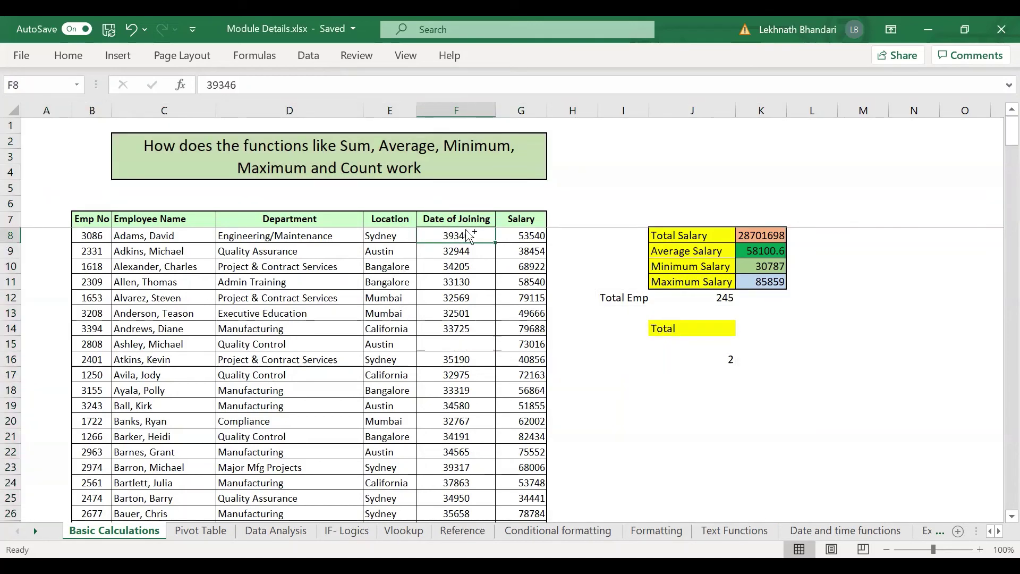
{"action": "key", "text": "ctrl+shift+Down"}
{"action": "key", "text": "ctrl+shift+Down"}
{"action": "key", "text": "ctrl+shift+Down"}
{"action": "key", "text": "ctrl+shift+Down"}
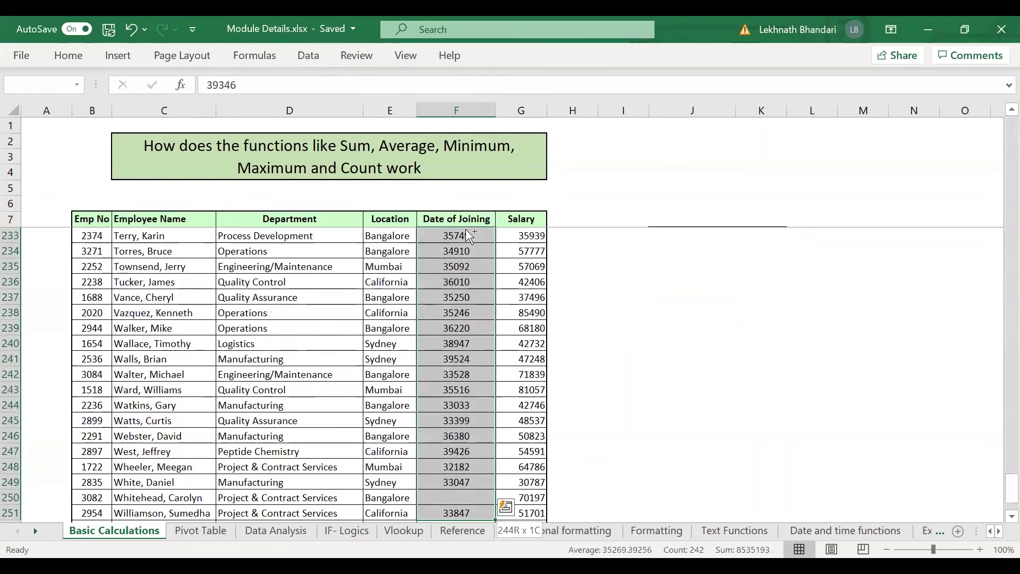
{"action": "key", "text": "shift+Down"}
{"action": "key", "text": "shift+Down"}
{"action": "key", "text": "shift+Down"}
{"action": "key", "text": "shift+Down"}
{"action": "key", "text": "shift+Down"}
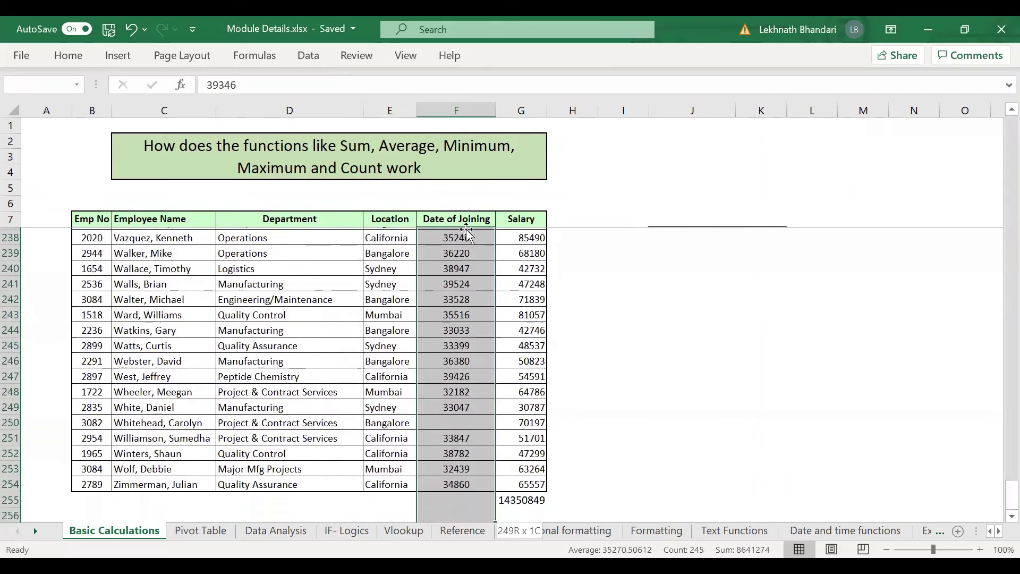
{"action": "key", "text": "shift+Up"}
{"action": "key", "text": "shift+Up"}
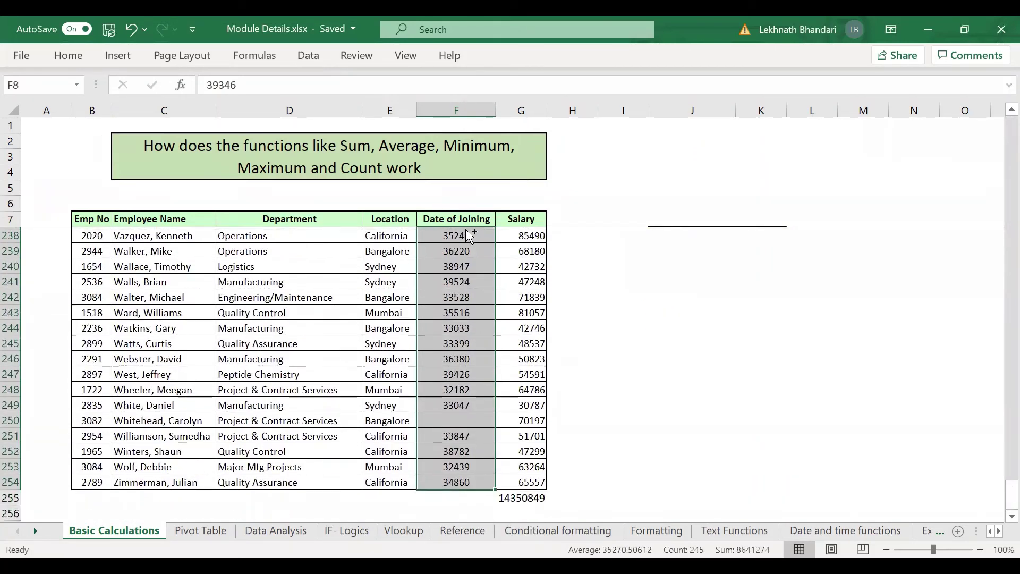
Step: Select only the blank cells within the Date of Joining range using Go To Special with the Blanks option
{"action": "key", "text": "F5"}
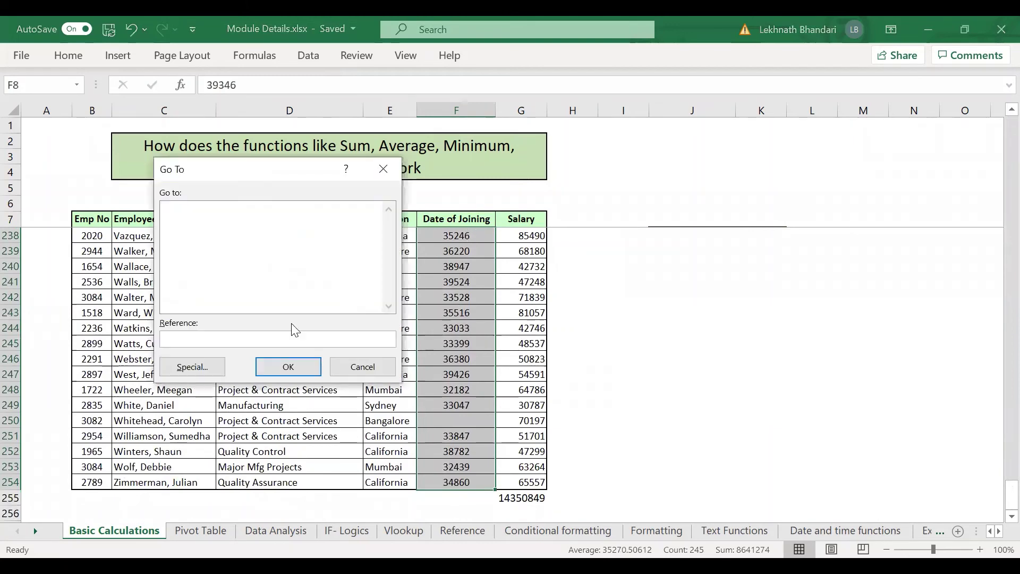
{"action": "left_click", "coordinate": [193, 368]}
{"action": "left_click", "coordinate": [199, 298]}
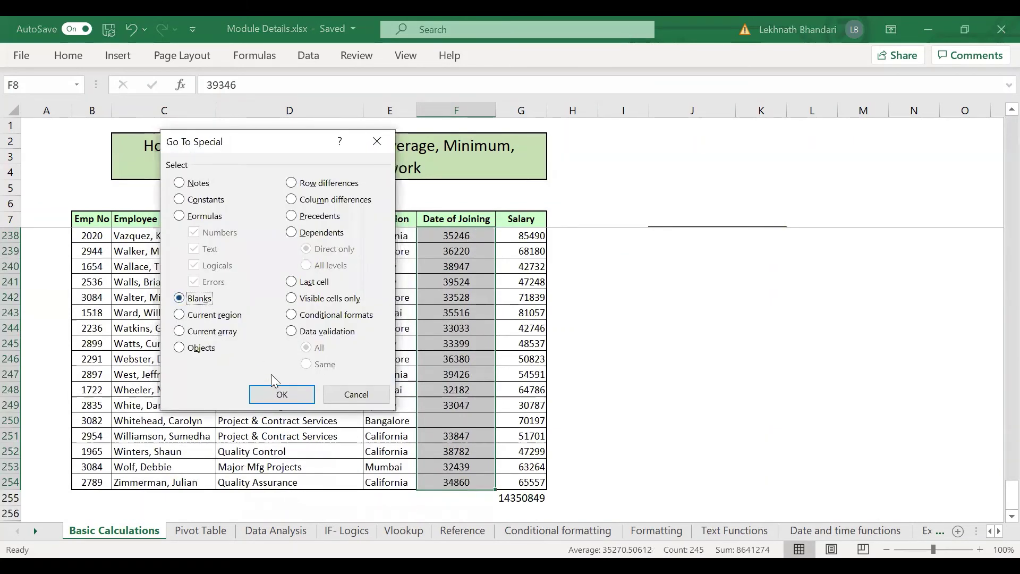
{"action": "left_click", "coordinate": [282, 394]}
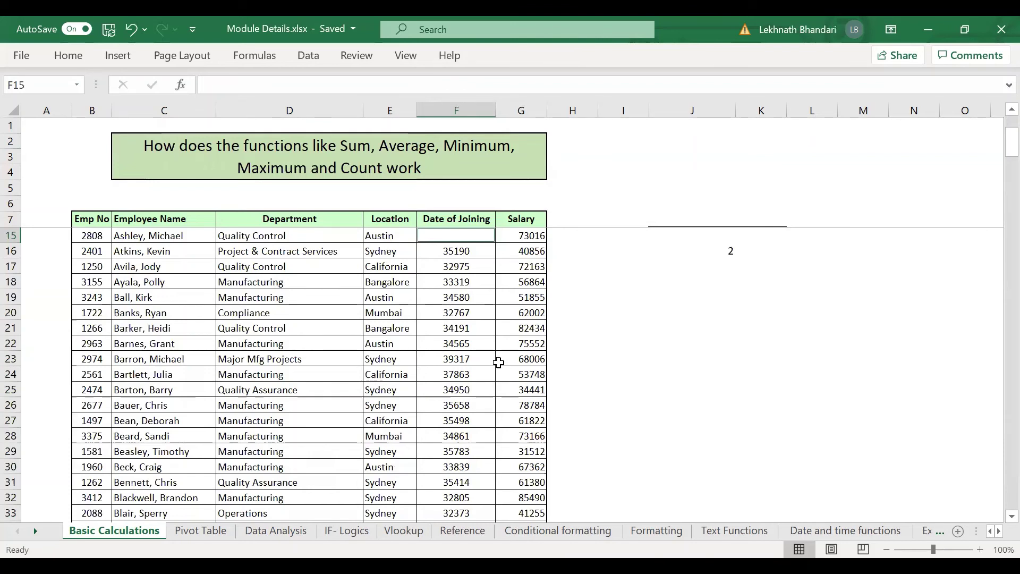
Step: Fill all selected blank Date of Joining cells with 30000 at once and check the column down to its end
{"action": "type", "text": "300"}
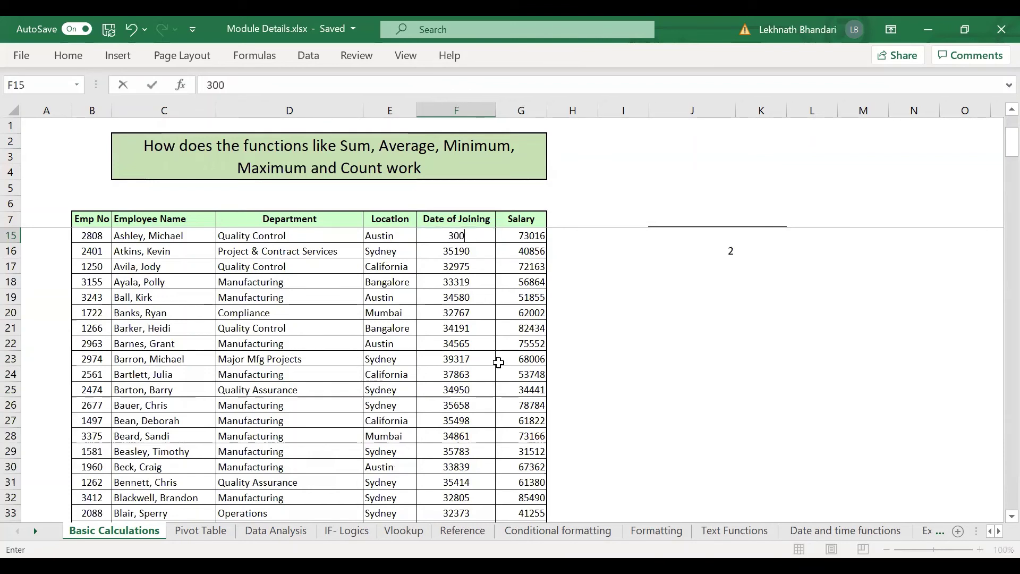
{"action": "type", "text": "00"}
{"action": "key", "text": "ctrl+Return"}
{"action": "key", "text": "Down"}
{"action": "key", "text": "ctrl+Down"}
{"action": "key", "text": "Down"}
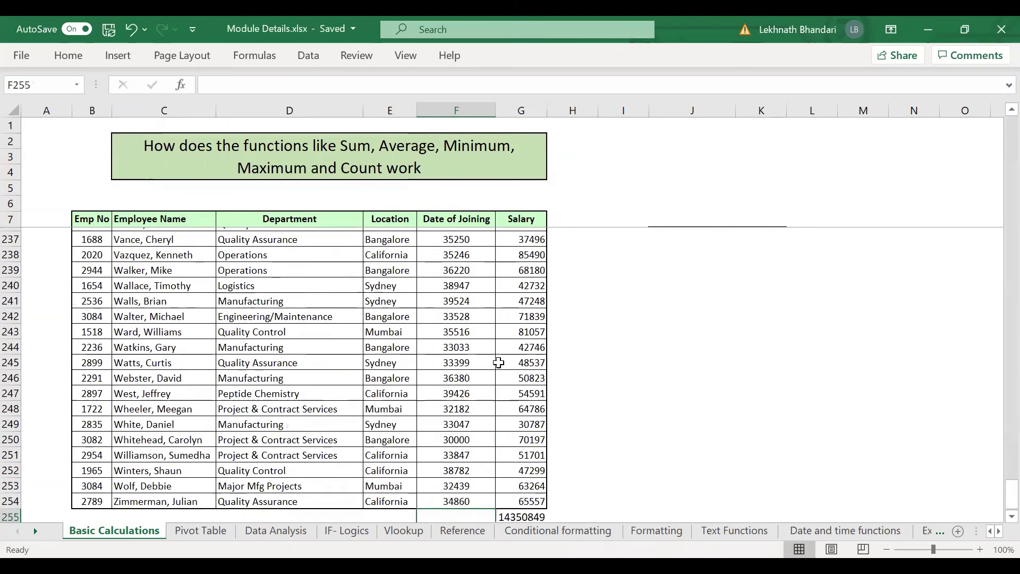
Step: Examine the Date of Joining column from its first to its last row for any remaining blank cells
{"action": "key", "text": "ctrl+Up"}
{"action": "key", "text": "ctrl+Up"}
{"action": "key", "text": "Down"}
{"action": "key", "text": "Down"}
{"action": "key", "text": "Down"}
{"action": "key", "text": "Down"}
{"action": "key", "text": "Up"}
{"action": "key", "text": "Up"}
{"action": "key", "text": "Up"}
{"action": "key", "text": "Up"}
{"action": "key", "text": "Up"}
{"action": "key", "text": "Up"}
{"action": "key", "text": "Up"}
{"action": "key", "text": "Down"}
{"action": "key", "text": "Down"}
{"action": "key", "text": "Down"}
{"action": "key", "text": "Down"}
{"action": "key", "text": "Down"}
{"action": "key", "text": "Down"}
{"action": "key", "text": "Down"}
{"action": "key", "text": "Down"}
{"action": "key", "text": "Down"}
{"action": "key", "text": "ctrl+Down"}
{"action": "key", "text": "Up"}
{"action": "key", "text": "Up"}
{"action": "key", "text": "Up"}
{"action": "key", "text": "Up"}
{"action": "key", "text": "Up"}
{"action": "key", "text": "Up"}
{"action": "key", "text": "Up"}
{"action": "key", "text": "Up"}
{"action": "key", "text": "Up"}
{"action": "key", "text": "Up"}
{"action": "key", "text": "Up"}
{"action": "key", "text": "Up"}
{"action": "key", "text": "Up"}
{"action": "key", "text": "Up"}
{"action": "key", "text": "Up"}
{"action": "key", "text": "Up"}
{"action": "key", "text": "Up"}
{"action": "key", "text": "Up"}
{"action": "key", "text": "Up"}
{"action": "key", "text": "Up"}
{"action": "key", "text": "ctrl+Up"}
{"action": "key", "text": "Down"}
{"action": "key", "text": "Down"}
{"action": "key", "text": "Down"}
{"action": "key", "text": "Up"}
{"action": "key", "text": "Up"}
{"action": "key", "text": "Down"}
{"action": "key", "text": "Down"}
{"action": "key", "text": "Down"}
{"action": "key", "text": "Down"}
Step: Enter the labels "Count Blank" in cell D5 and "Fill Blank" in cell D6 above the employee table
{"action": "key", "text": "Up"}
{"action": "key", "text": "Up"}
{"action": "key", "text": "Up"}
{"action": "key", "text": "Up"}
{"action": "key", "text": "Up"}
{"action": "key", "text": "Up"}
{"action": "key", "text": "Up"}
{"action": "key", "text": "Left"}
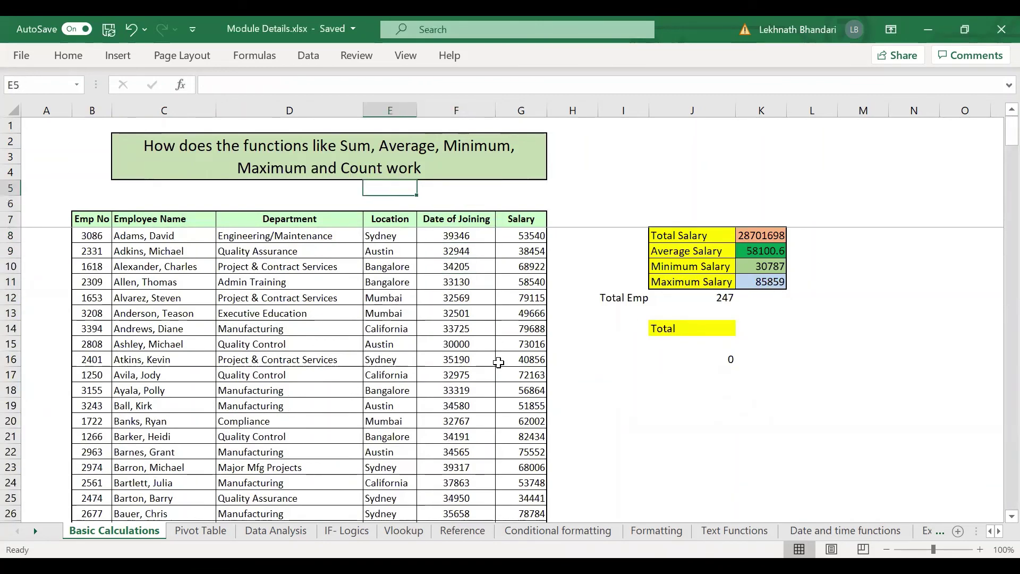
{"action": "key", "text": "Left"}
{"action": "type", "text": "Count"}
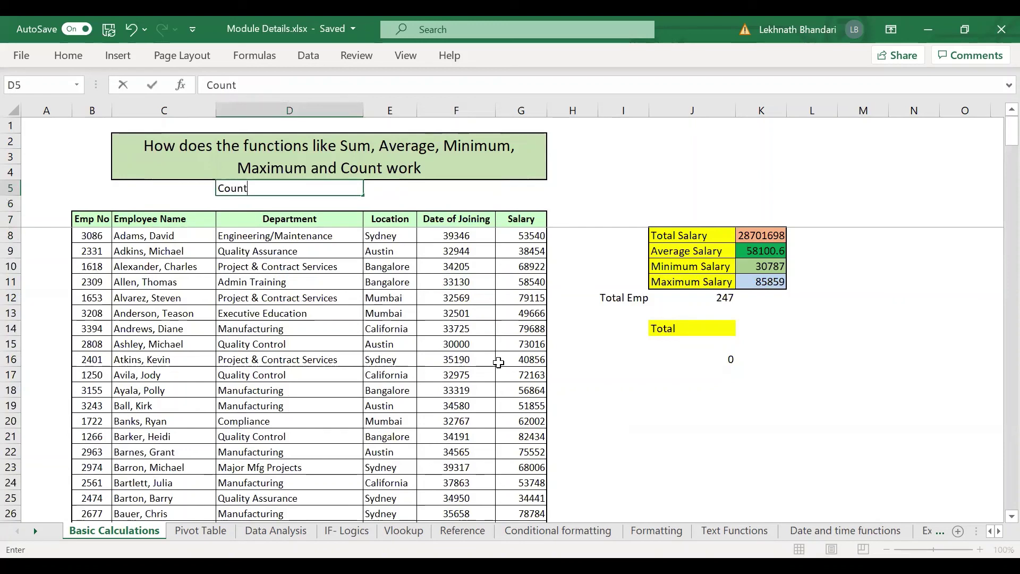
{"action": "type", "text": " Blank"}
{"action": "key", "text": "Return"}
{"action": "type", "text": "F"}
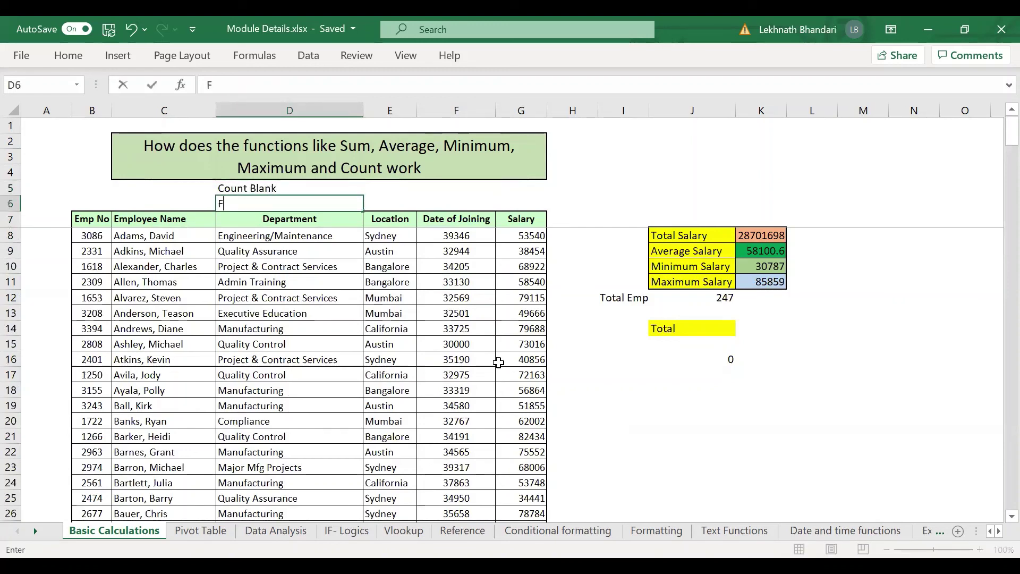
{"action": "type", "text": "ill Blank"}
{"action": "key", "text": "Return"}
Step: Make the Count Blank and Fill Blank labels in D5:D6 bold and increase their font size to 20
{"action": "key", "text": "Up"}
{"action": "key", "text": "Up"}
{"action": "key", "text": "Up"}
{"action": "key", "text": "Down"}
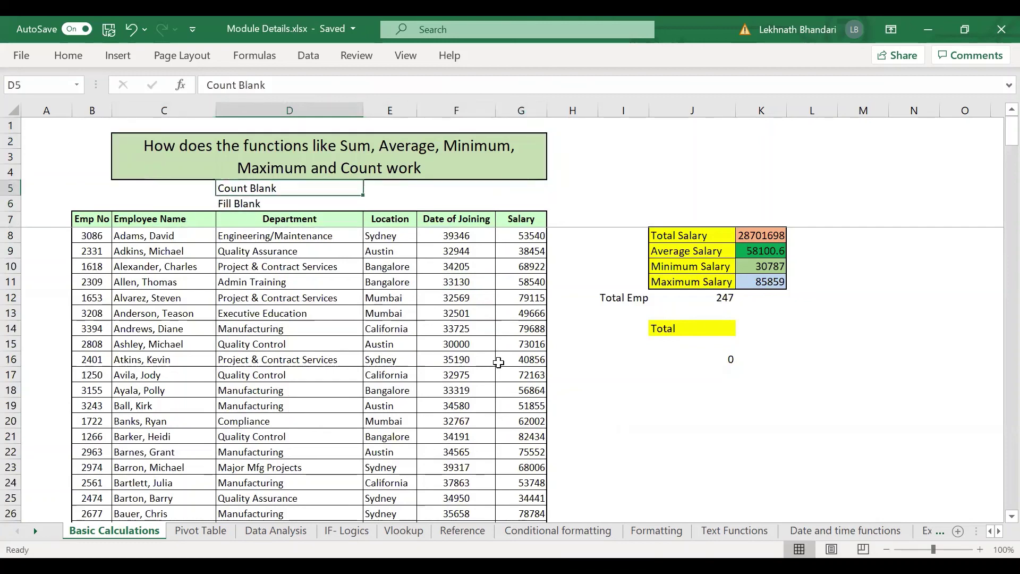
{"action": "key", "text": "shift+Down"}
{"action": "key", "text": "ctrl+b"}
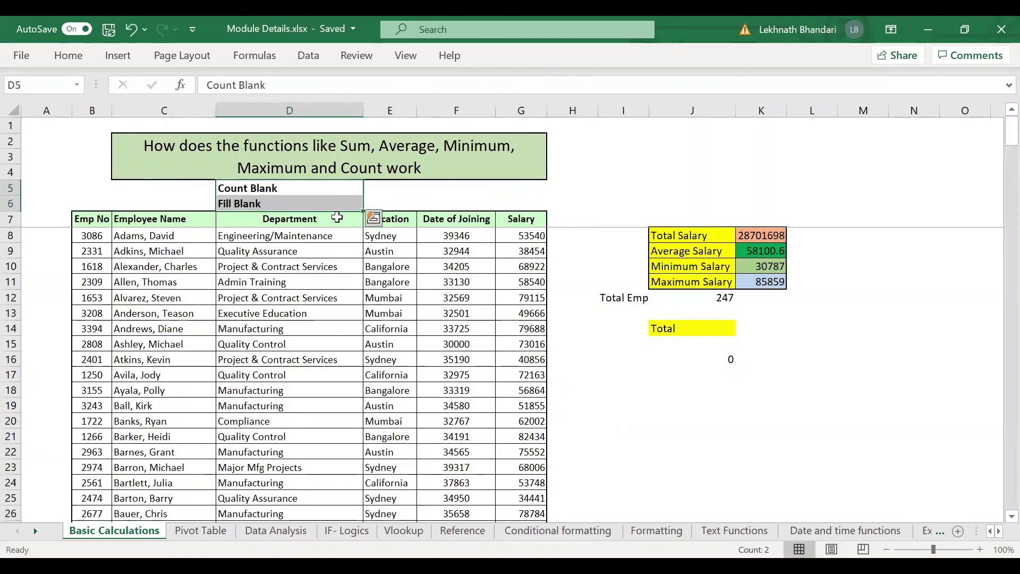
{"action": "left_click", "coordinate": [77, 55]}
{"action": "left_click", "coordinate": [217, 86]}
{"action": "left_click", "coordinate": [217, 87]}
{"action": "left_click", "coordinate": [216, 86]}
{"action": "left_click", "coordinate": [216, 86]}
{"action": "left_click", "coordinate": [217, 86]}
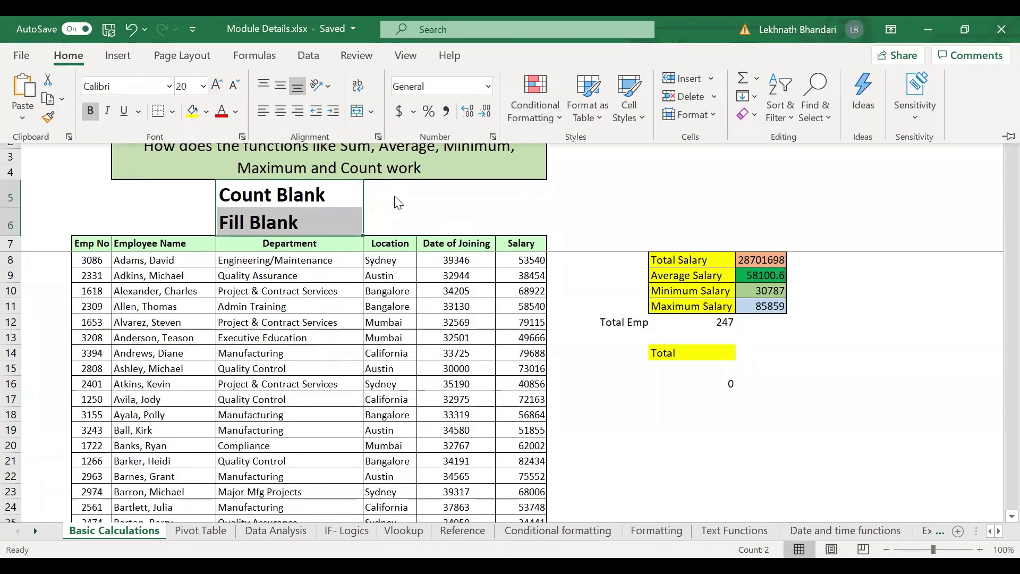
{"action": "left_click", "coordinate": [400, 209]}
{"action": "left_click", "coordinate": [400, 209]}
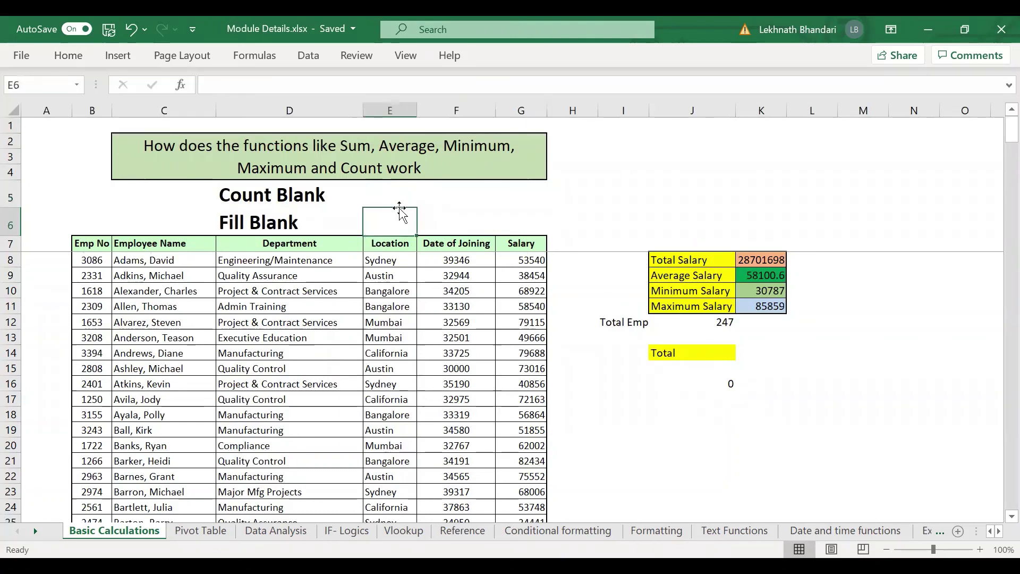